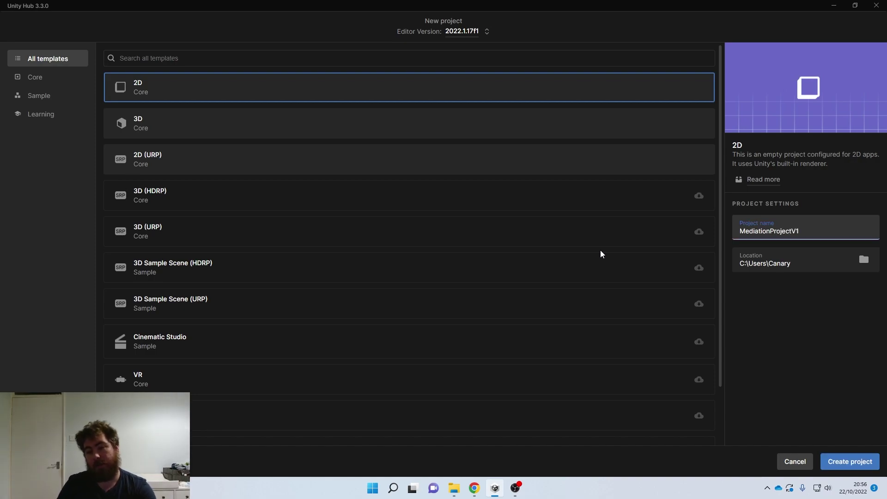
- Create the 2D project MediationProjectV1 and switch its build platform to Android
{"action": "left_click", "coordinate": [847, 460]}
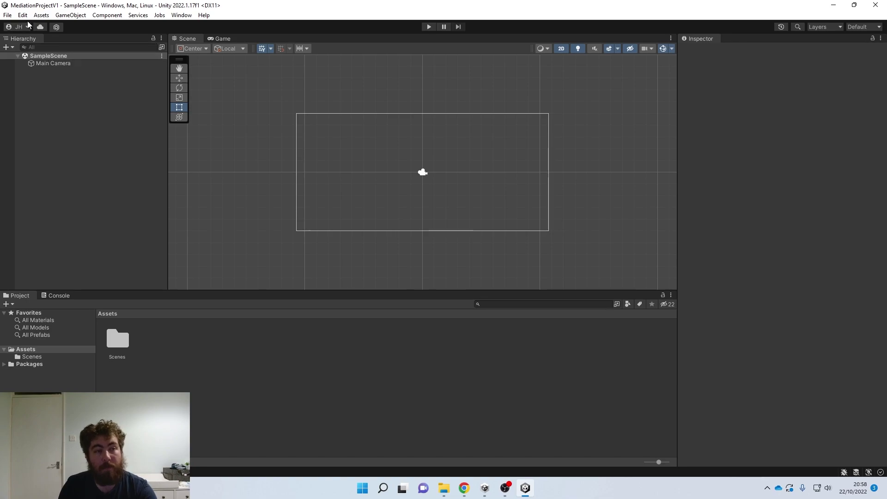
{"action": "left_click", "coordinate": [7, 15]}
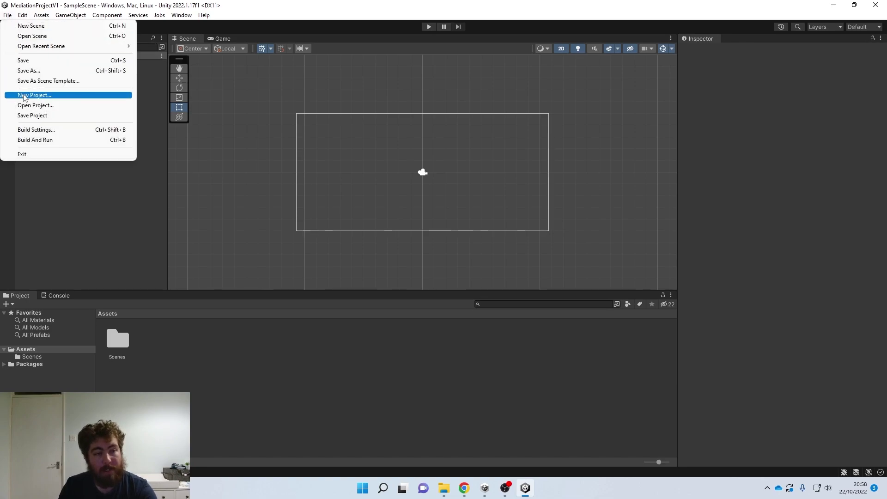
{"action": "left_click", "coordinate": [37, 128]}
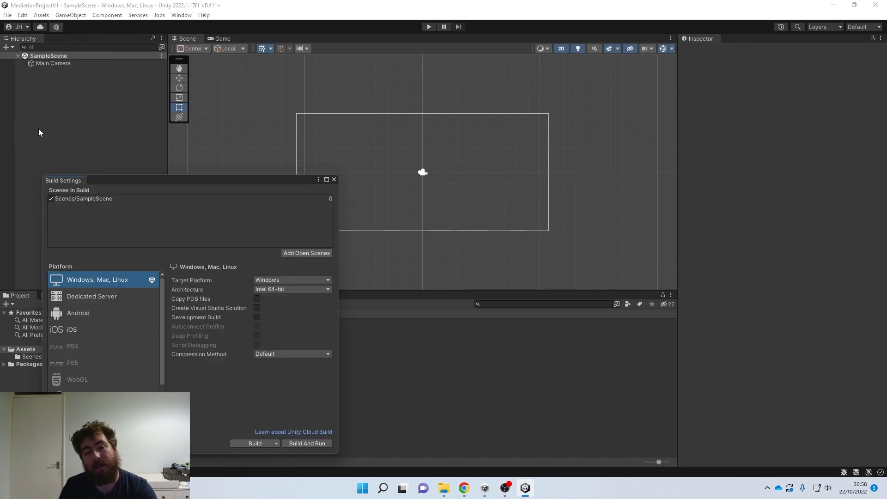
{"action": "left_click", "coordinate": [107, 311]}
{"action": "left_click", "coordinate": [249, 444]}
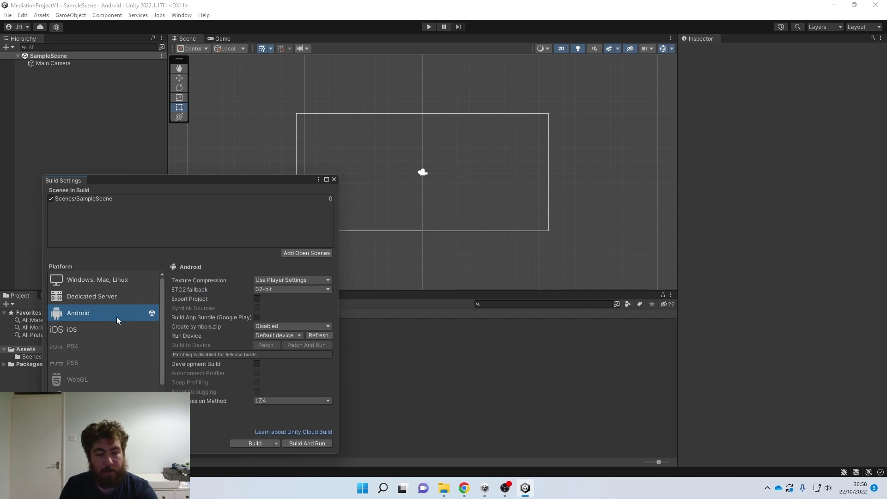
{"action": "left_click", "coordinate": [334, 180]}
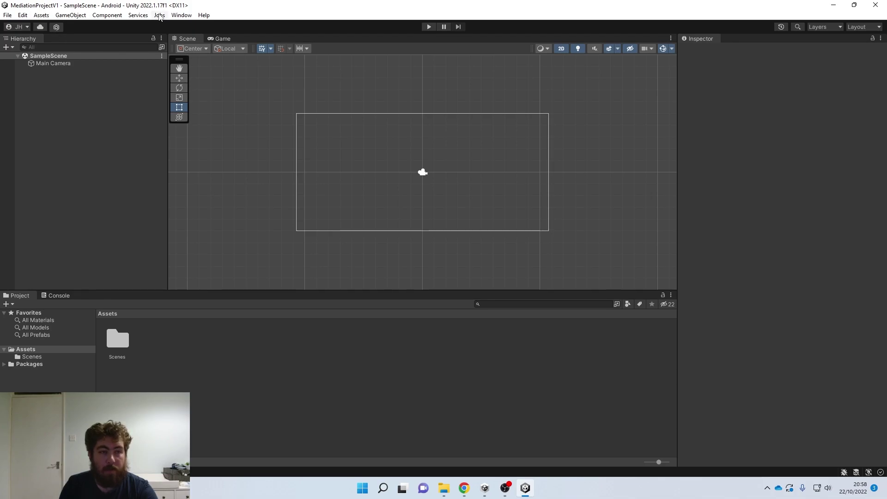
- Install the Advertisement with Mediation package from the Unity Registry, import the Mobile Dependency Resolver, and close the leftover build settings
{"action": "left_click", "coordinate": [175, 16]}
{"action": "left_click", "coordinate": [252, 144]}
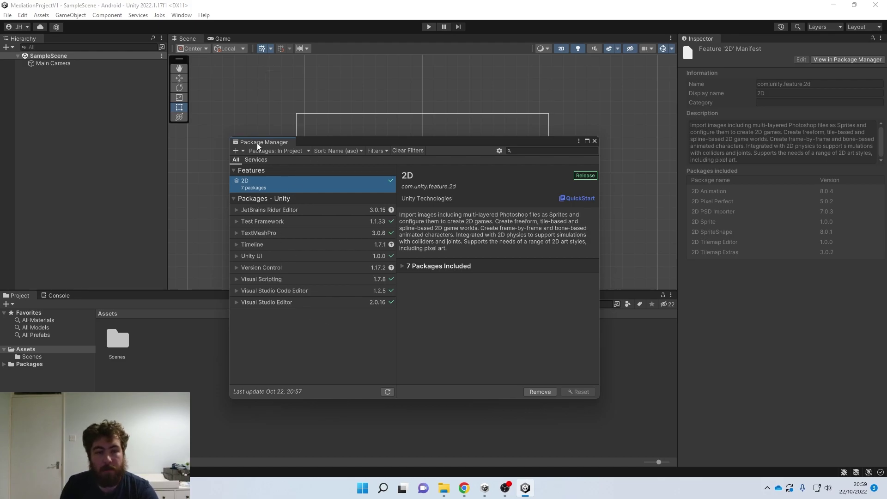
{"action": "left_click", "coordinate": [276, 151]}
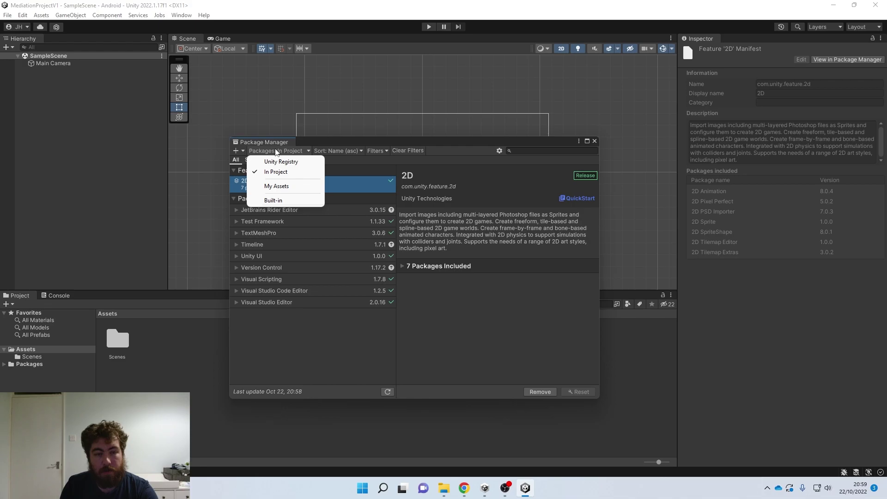
{"action": "left_click", "coordinate": [298, 162]}
{"action": "scroll", "coordinate": [324, 278], "scroll_direction": "down", "scroll_amount": 5}
{"action": "scroll", "coordinate": [325, 281], "scroll_direction": "down", "scroll_amount": 2}
{"action": "left_click", "coordinate": [299, 313]}
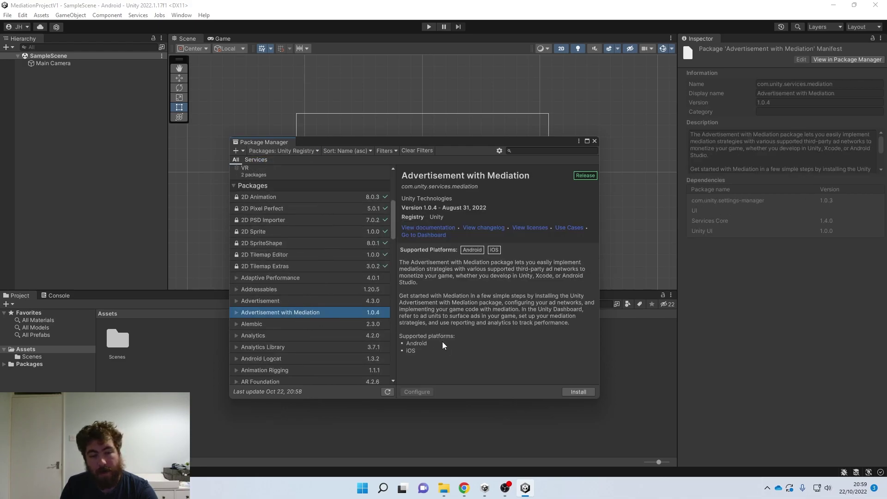
{"action": "left_click", "coordinate": [575, 393]}
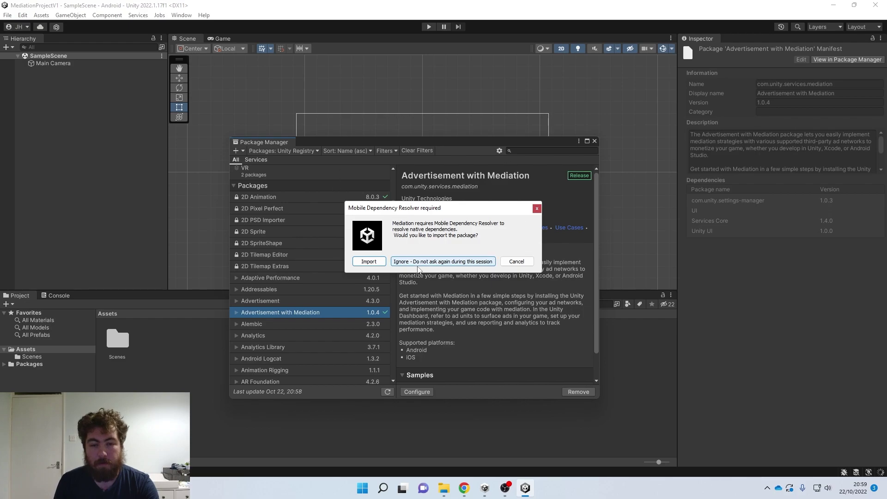
{"action": "left_click", "coordinate": [366, 261]}
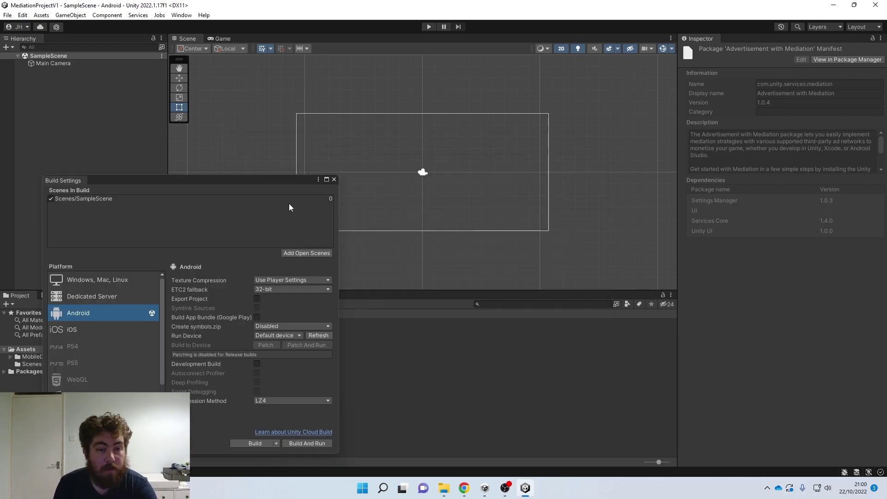
{"action": "left_click", "coordinate": [334, 180]}
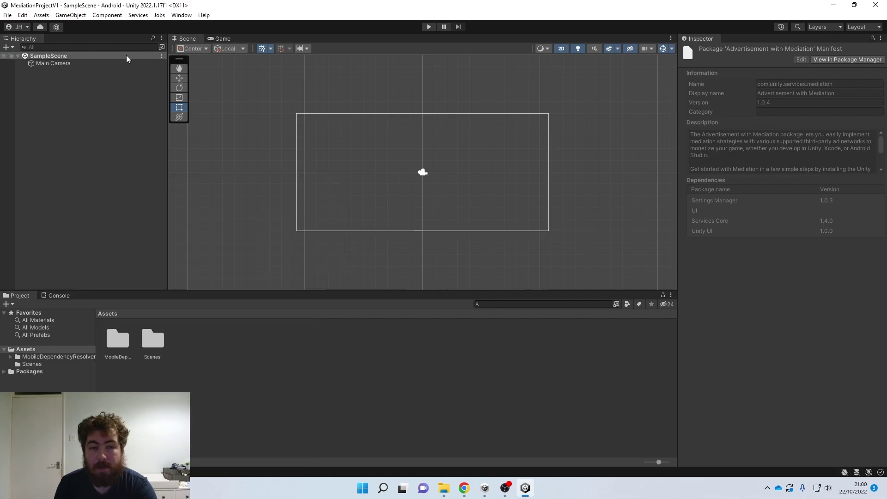
- Create a Unity project ID for the Unity Mediation service in the project settings, using the organization jacksofficeltd
{"action": "left_click", "coordinate": [7, 14]}
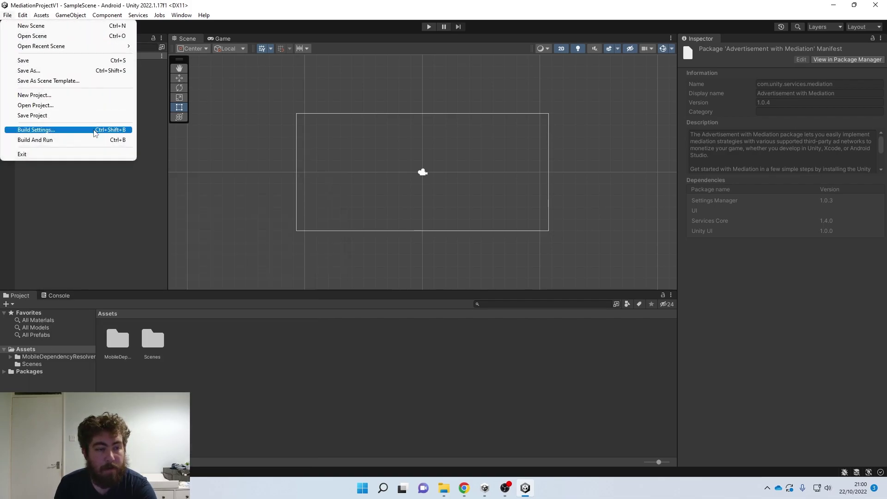
{"action": "mouse_move", "coordinate": [22, 15]}
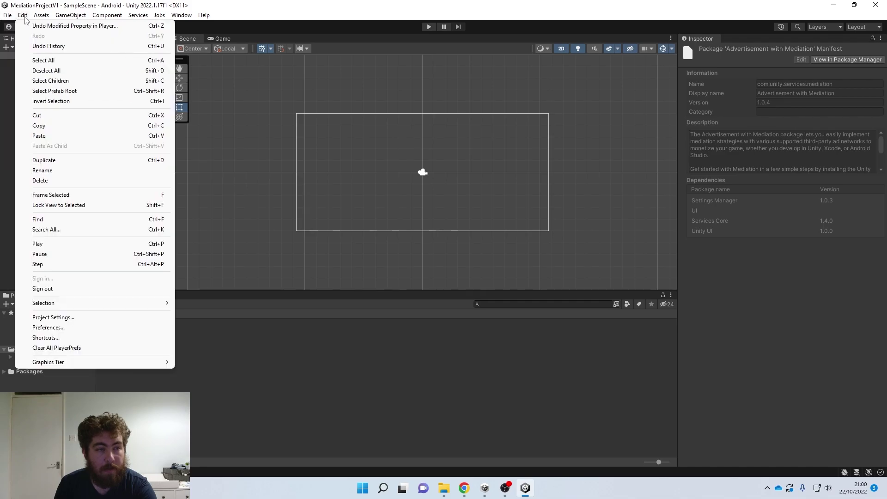
{"action": "left_click", "coordinate": [115, 318]}
{"action": "left_click", "coordinate": [214, 189]}
{"action": "left_click", "coordinate": [213, 182]}
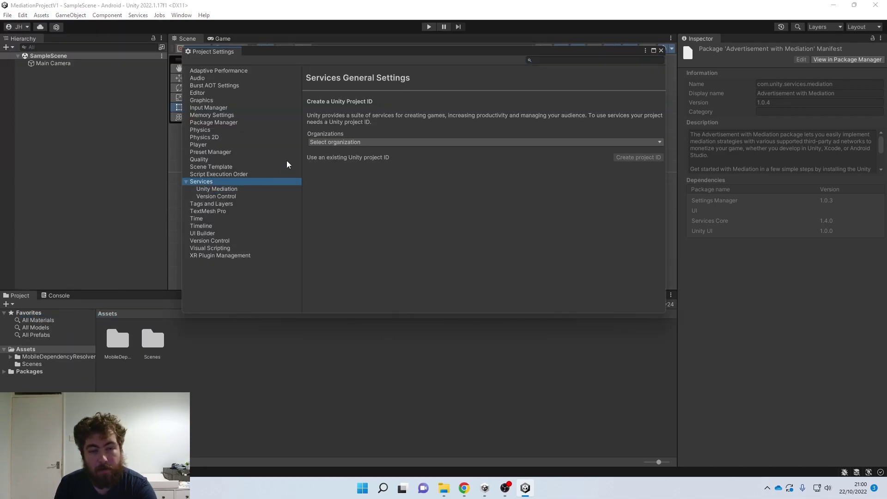
{"action": "left_click", "coordinate": [217, 190]}
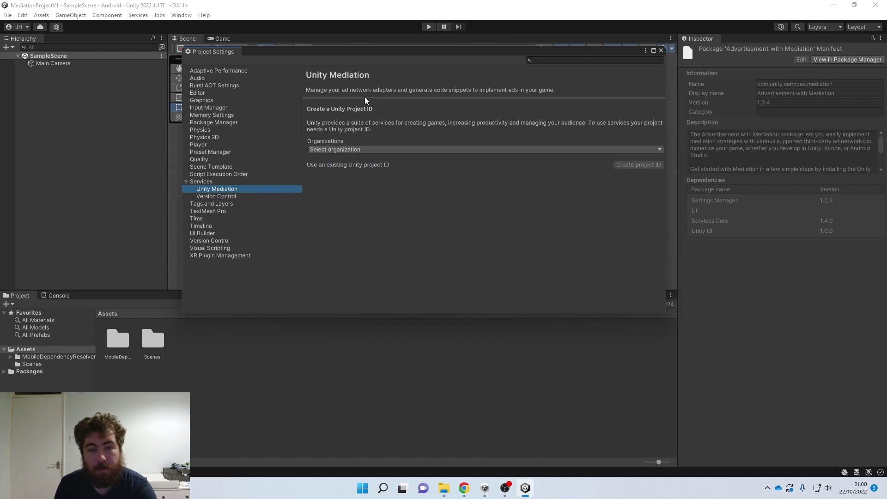
{"action": "left_click", "coordinate": [407, 154]}
{"action": "left_click", "coordinate": [365, 171]}
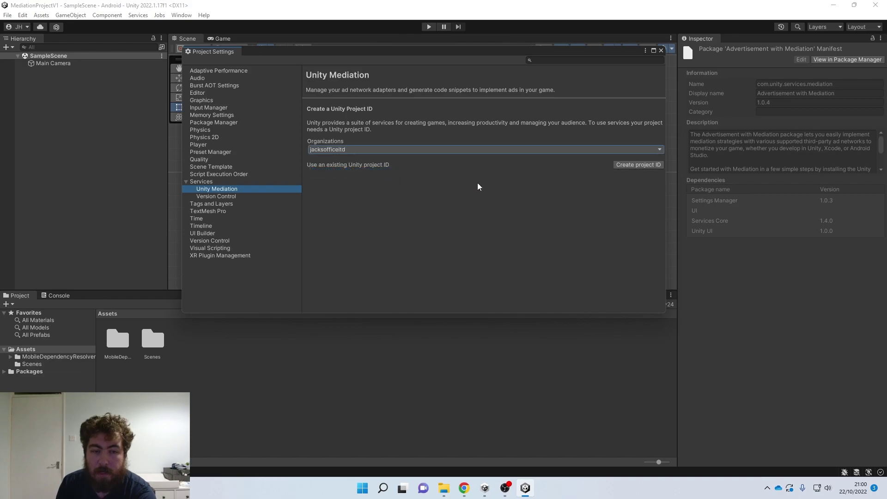
{"action": "left_click", "coordinate": [648, 166]}
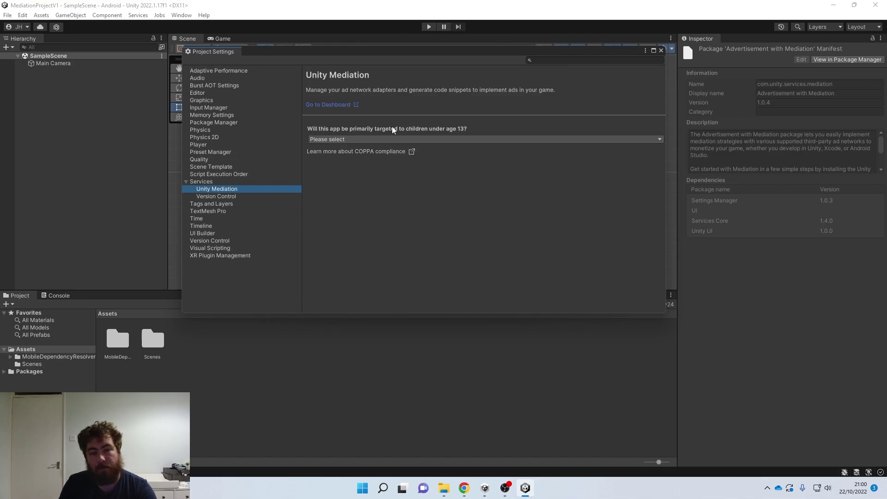
- Declare that the app is not primarily targeted to children under 13 and save the answer
{"action": "left_click", "coordinate": [471, 140]}
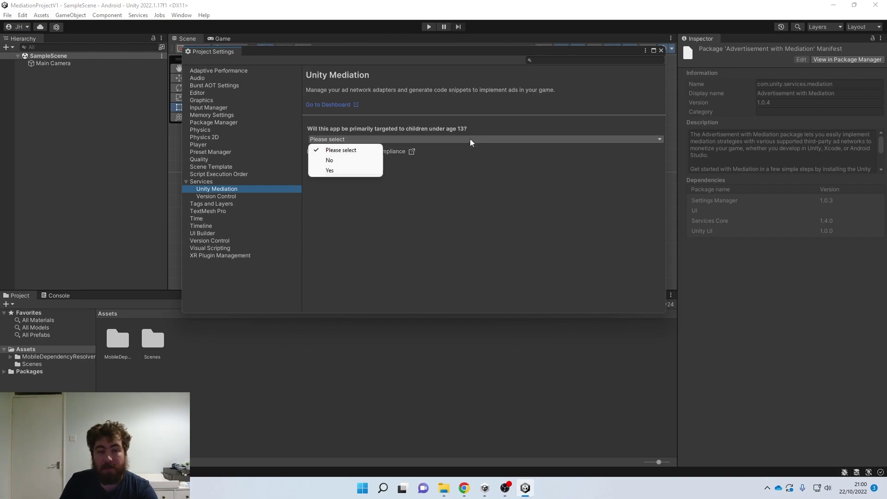
{"action": "left_click", "coordinate": [365, 160]}
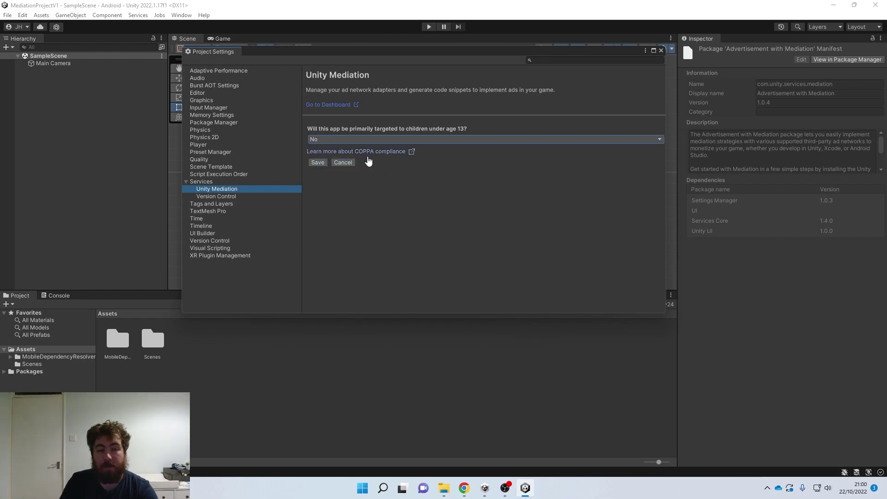
{"action": "left_click", "coordinate": [318, 163]}
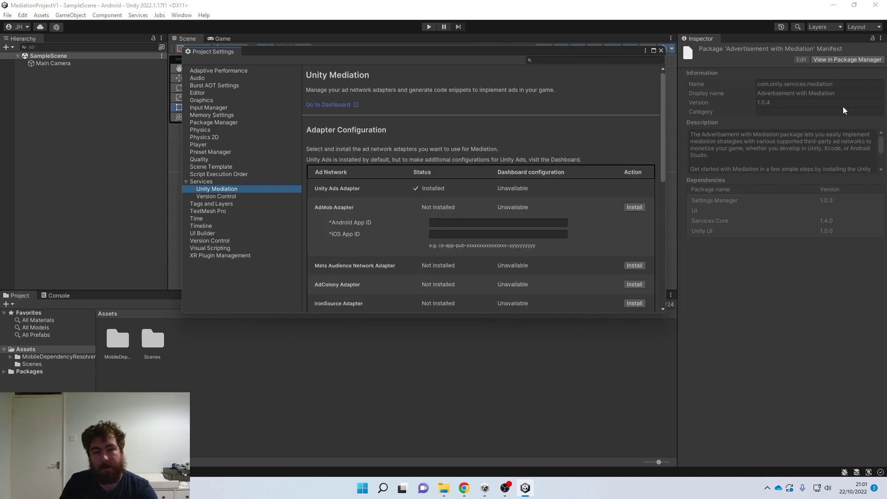
- Install the AdMob, Meta Audience Network, AdColony, ironSource, Applovin, Vungle and Mintegral adapters for Unity Mediation
{"action": "left_click", "coordinate": [654, 50]}
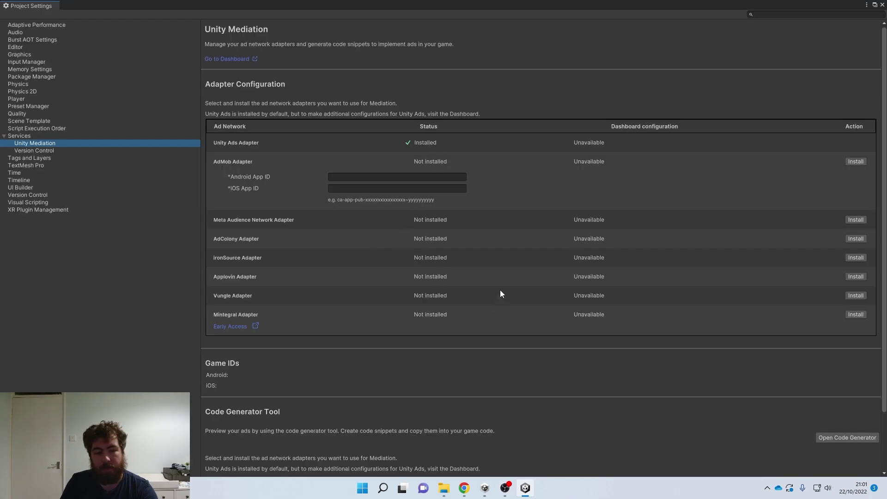
{"action": "scroll", "coordinate": [414, 309], "scroll_direction": "down", "scroll_amount": 1}
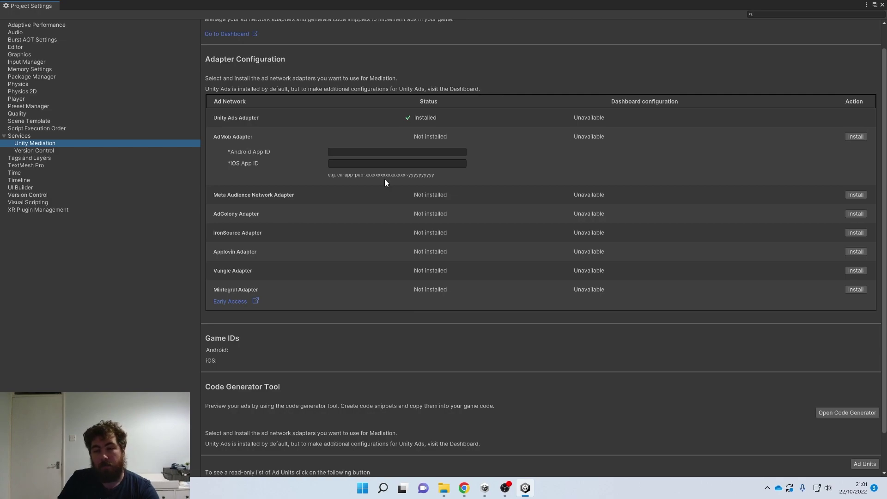
{"action": "left_click", "coordinate": [856, 136]}
{"action": "left_click", "coordinate": [858, 195]}
{"action": "left_click", "coordinate": [856, 213]}
{"action": "left_click", "coordinate": [859, 232]}
{"action": "left_click", "coordinate": [858, 252]}
{"action": "left_click", "coordinate": [856, 271]}
{"action": "left_click", "coordinate": [855, 290]}
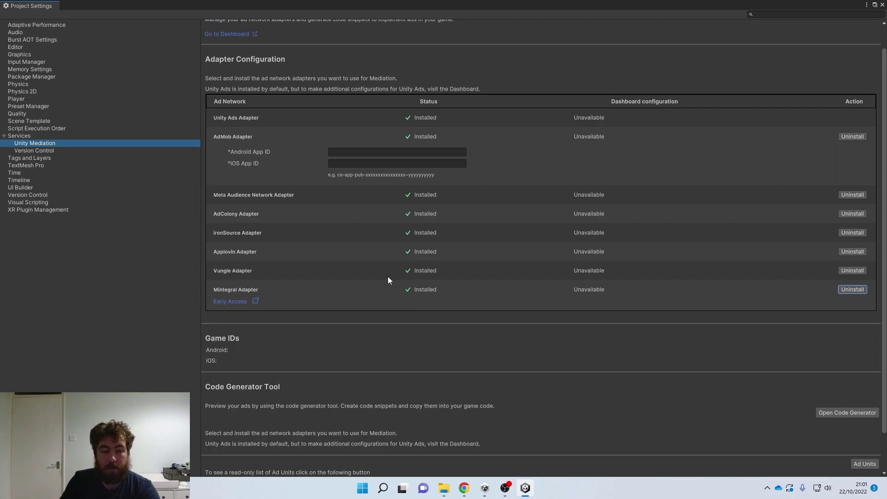
- Uninstall the Mintegral adapter and review the remaining Unity Mediation settings
{"action": "left_click", "coordinate": [850, 290]}
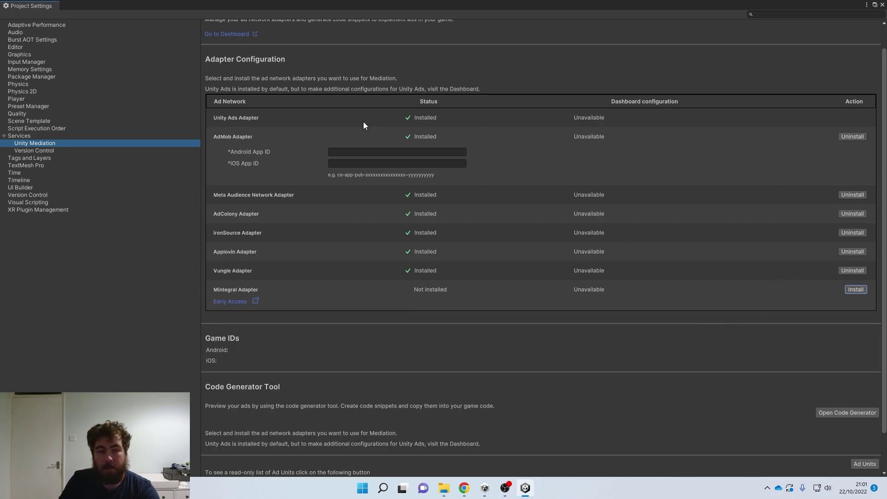
{"action": "scroll", "coordinate": [430, 275], "scroll_direction": "up", "scroll_amount": 1}
{"action": "scroll", "coordinate": [436, 278], "scroll_direction": "down", "scroll_amount": 3}
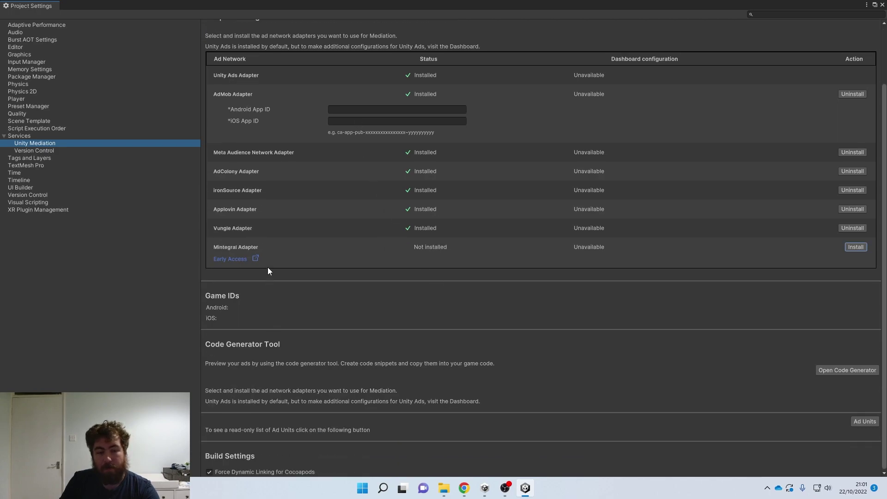
- Close the project settings, check the console messages and return to the project's assets
{"action": "left_click", "coordinate": [883, 4]}
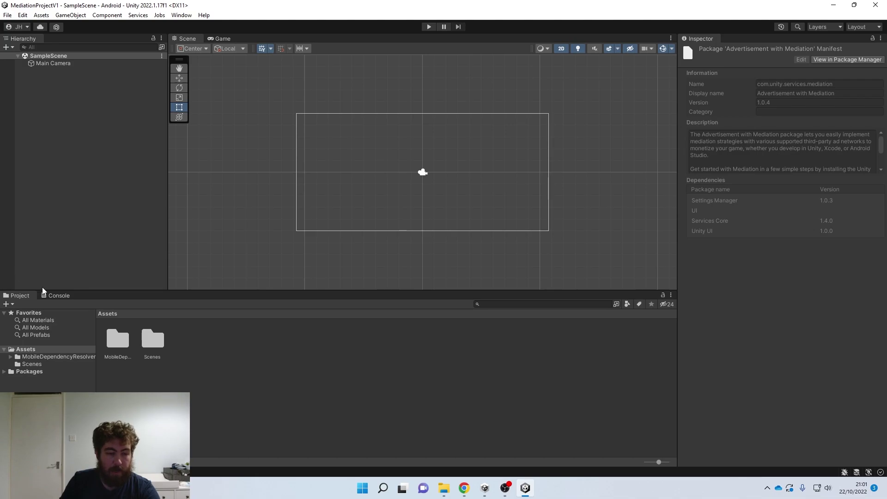
{"action": "left_click", "coordinate": [55, 295]}
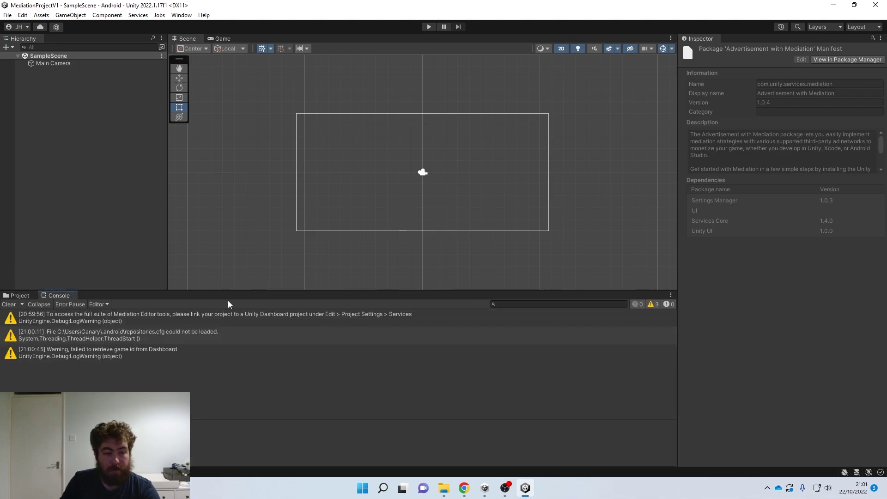
{"action": "left_click", "coordinate": [29, 296]}
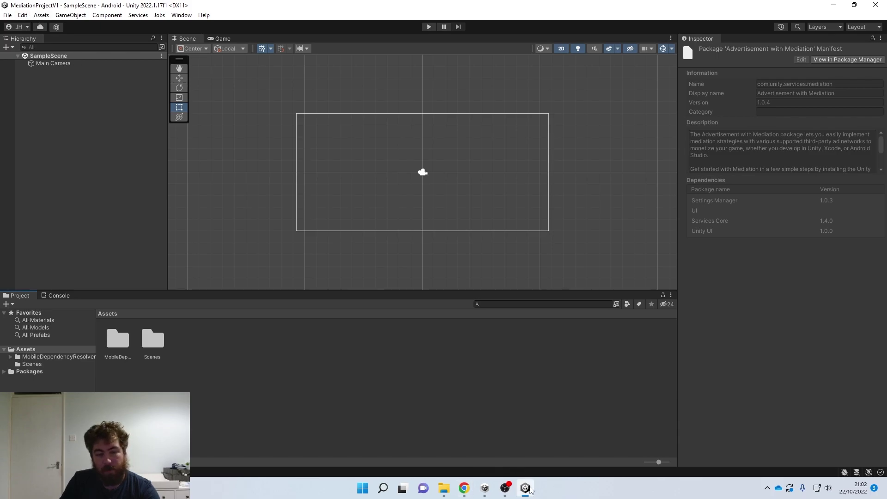
- Open the Unity Gaming Services dashboard from Unity Hub, sign in and switch to the MediationProjectV1 project
{"action": "left_click", "coordinate": [485, 488]}
{"action": "left_click", "coordinate": [22, 29]}
{"action": "left_click", "coordinate": [48, 64]}
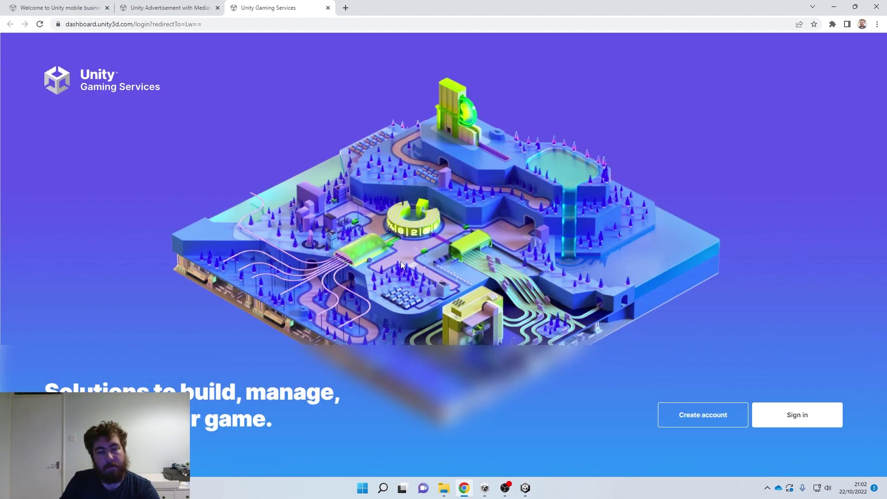
{"action": "left_click", "coordinate": [791, 417]}
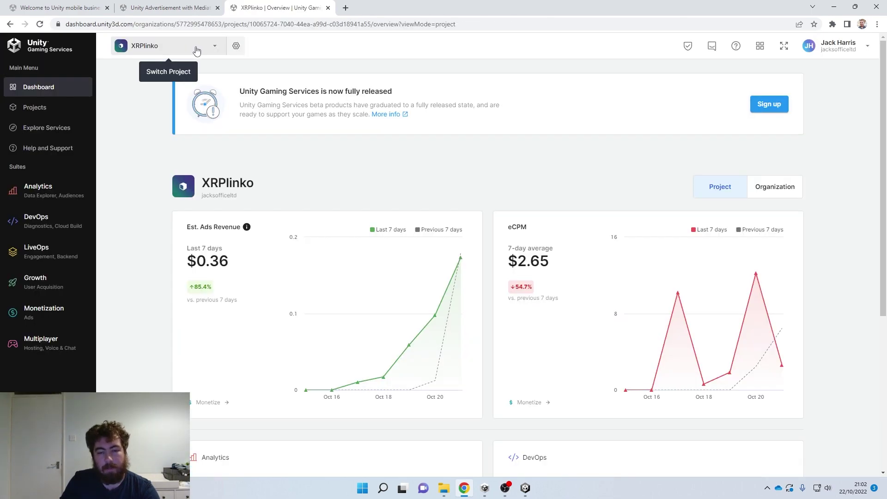
{"action": "left_click", "coordinate": [196, 49]}
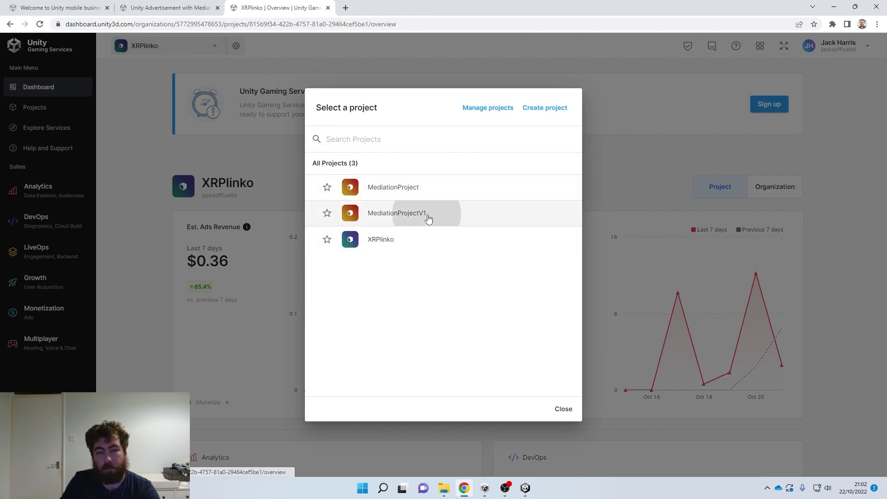
{"action": "left_click", "coordinate": [426, 215]}
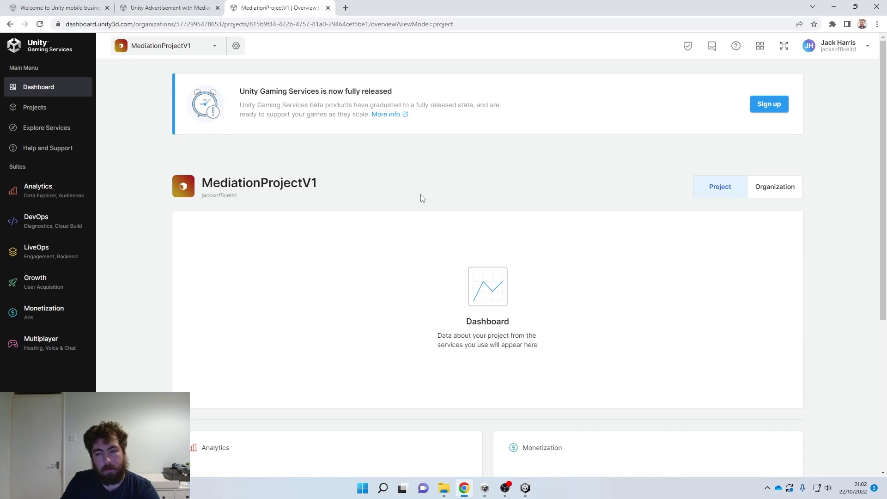
- Start the monetization setup for MediationProjectV1 with Unity Mediation as the mediation partner and continue to the store IDs
{"action": "left_click", "coordinate": [50, 312]}
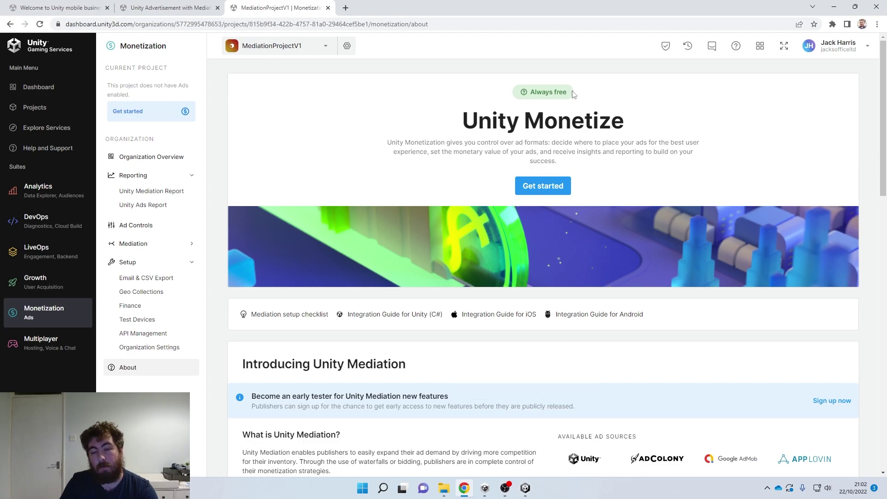
{"action": "left_click", "coordinate": [543, 186]}
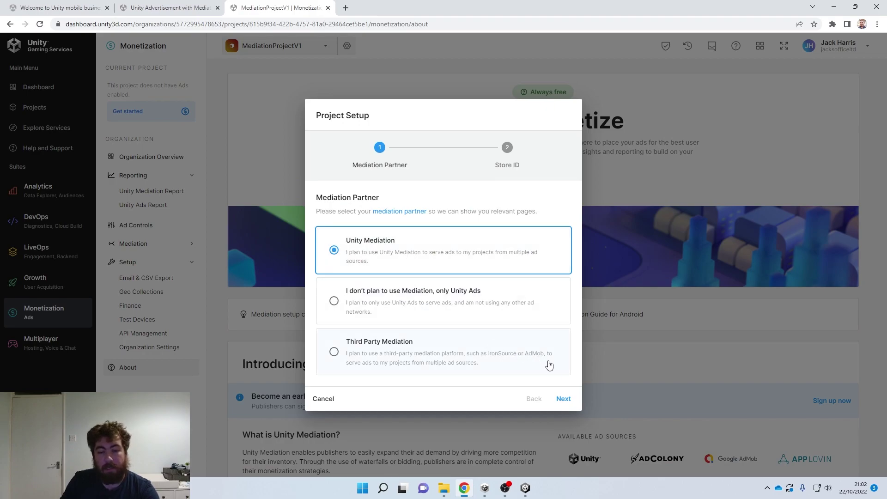
{"action": "left_click", "coordinate": [565, 400]}
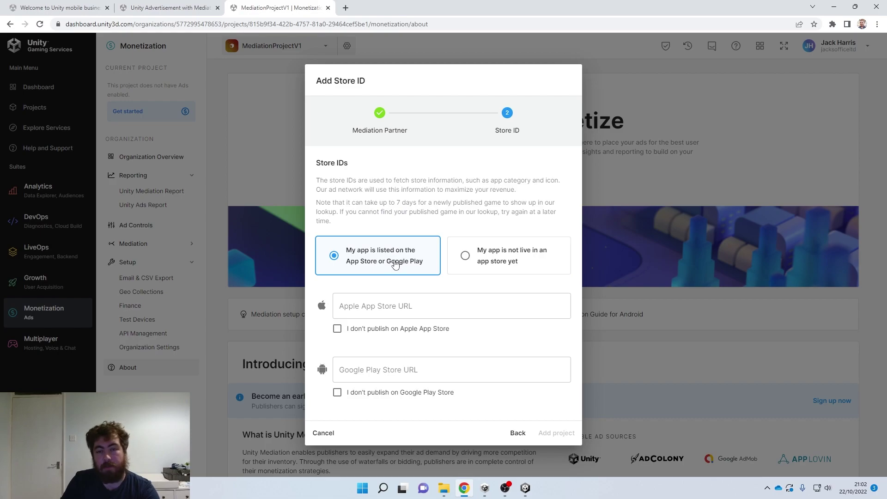
- Mark the app as not yet live in a store, add the project, finish its setup and dismiss the Unity Mediation introduction
{"action": "left_click", "coordinate": [403, 302]}
{"action": "left_click", "coordinate": [426, 370]}
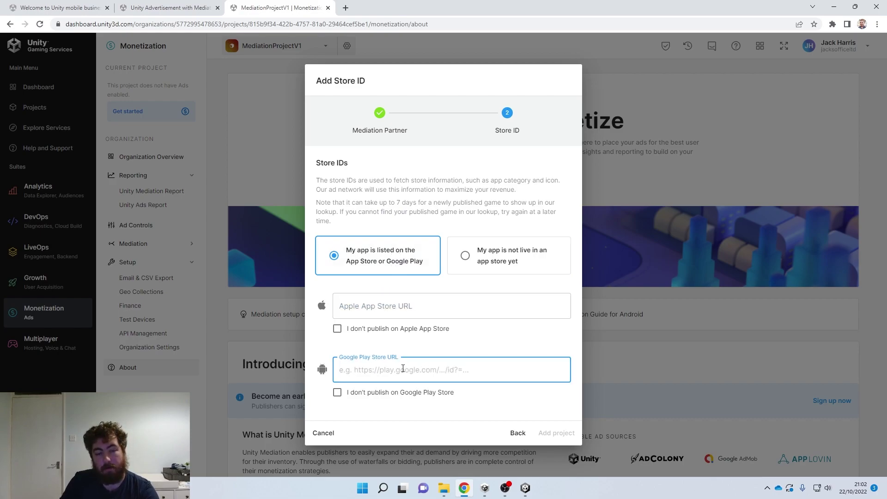
{"action": "left_click", "coordinate": [503, 253]}
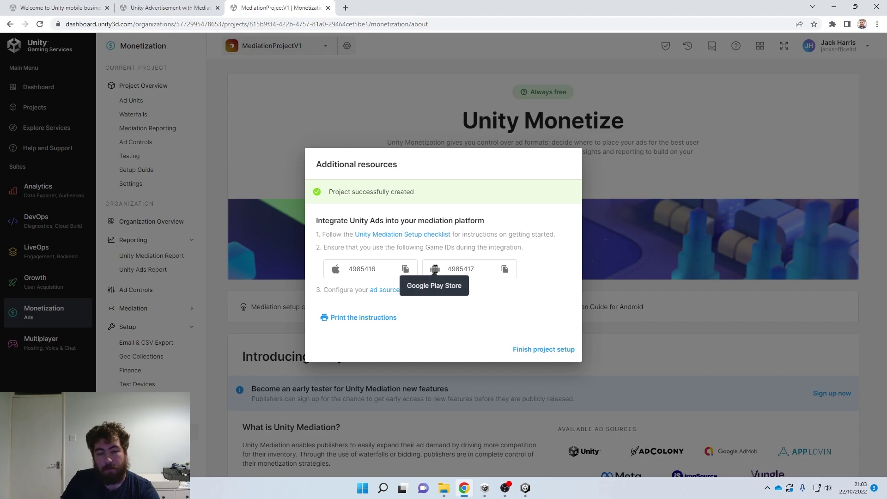
{"action": "left_click", "coordinate": [544, 350]}
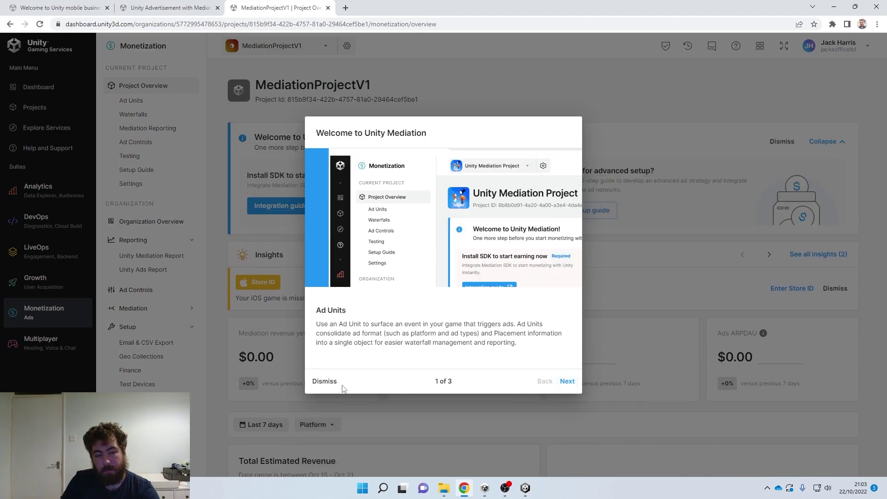
{"action": "left_click", "coordinate": [335, 382]}
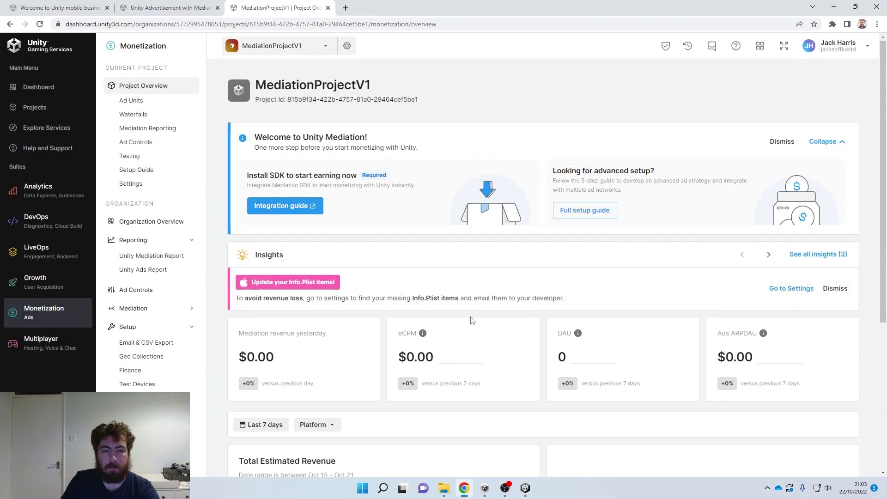
{"action": "scroll", "coordinate": [470, 321], "scroll_direction": "down", "scroll_amount": 5}
{"action": "scroll", "coordinate": [471, 318], "scroll_direction": "up", "scroll_amount": 5}
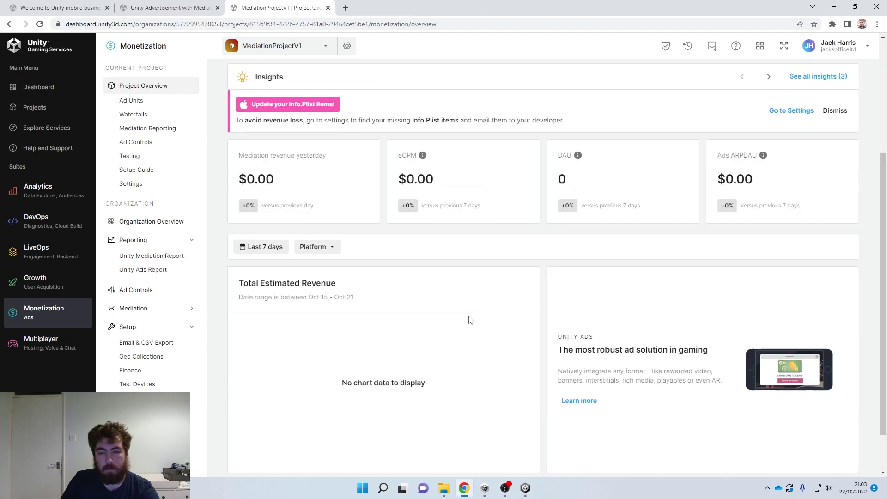
- Switch to the Unity editor, let the Android dependencies resolve, close the resolver window and check the console messages
{"action": "left_click", "coordinate": [526, 489]}
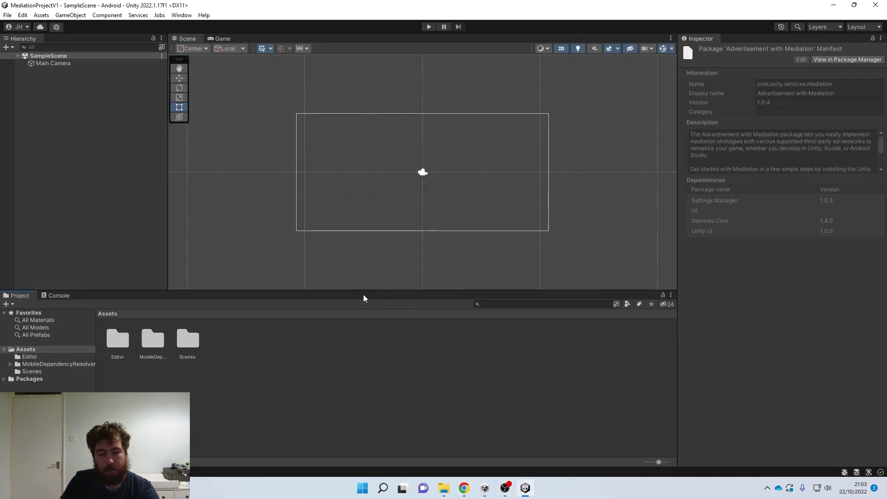
{"action": "right_click", "coordinate": [381, 357]}
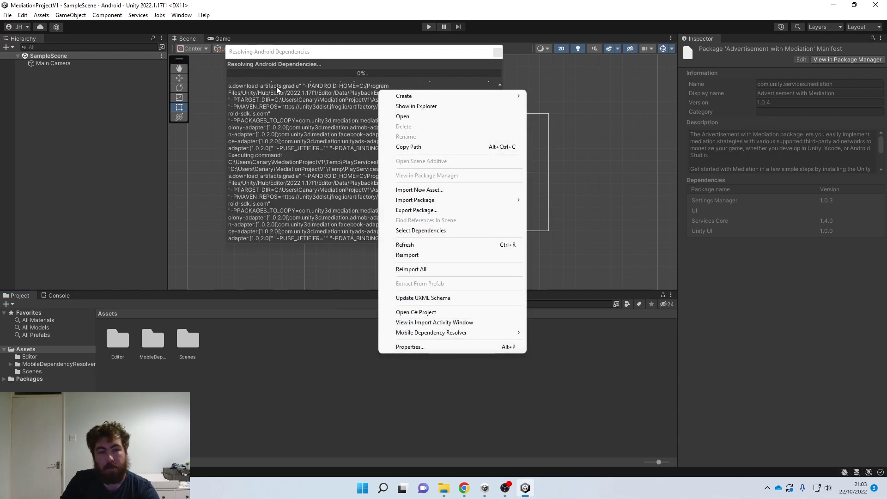
{"action": "left_click", "coordinate": [333, 54]}
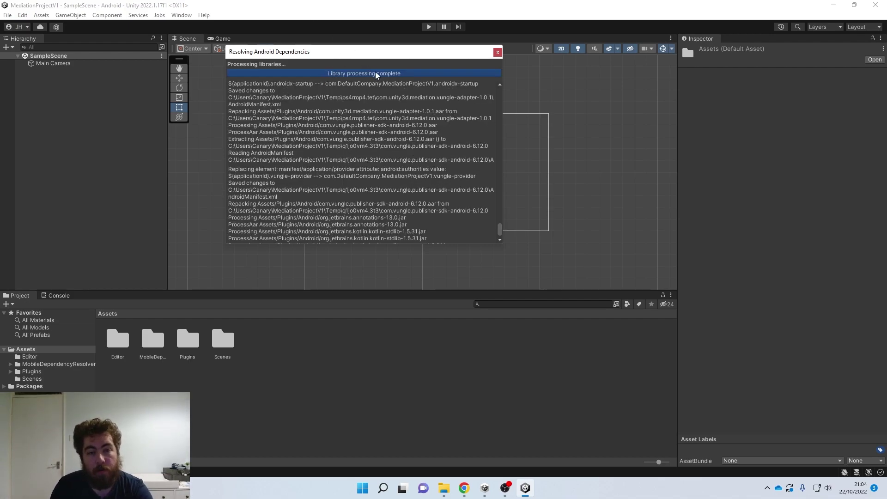
{"action": "left_click", "coordinate": [498, 53]}
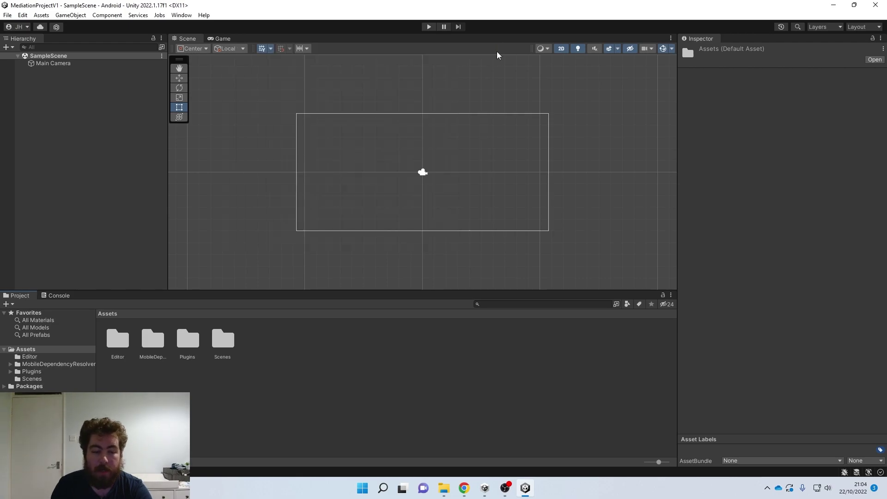
{"action": "left_click", "coordinate": [61, 296]}
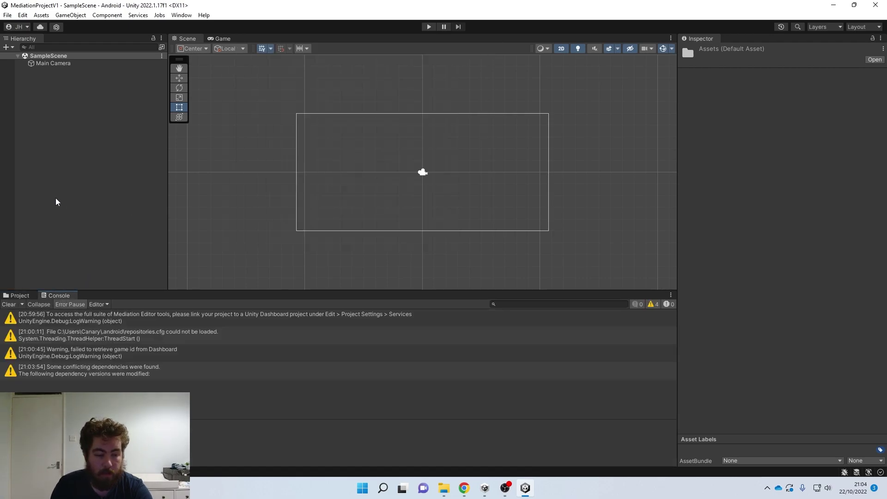
{"action": "left_click", "coordinate": [16, 298]}
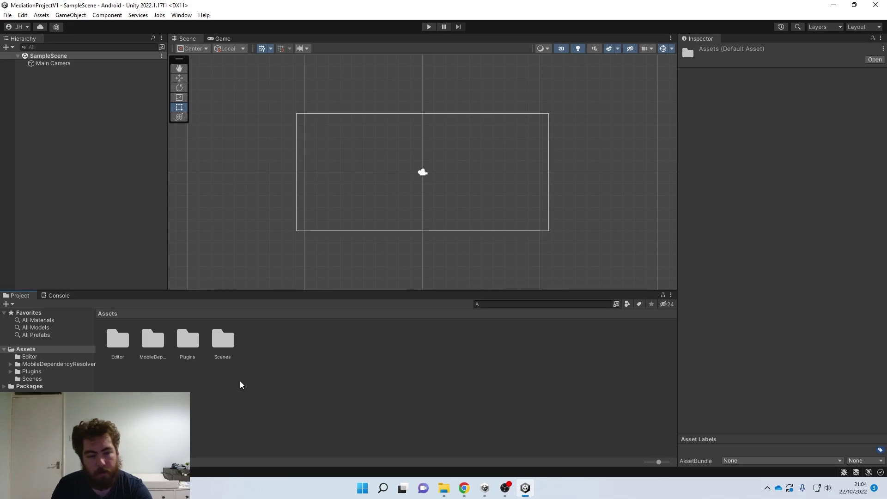
- Reimport all assets of MediationProjectV1 and confirm the reimport
{"action": "right_click", "coordinate": [392, 369]}
{"action": "left_click", "coordinate": [462, 281]}
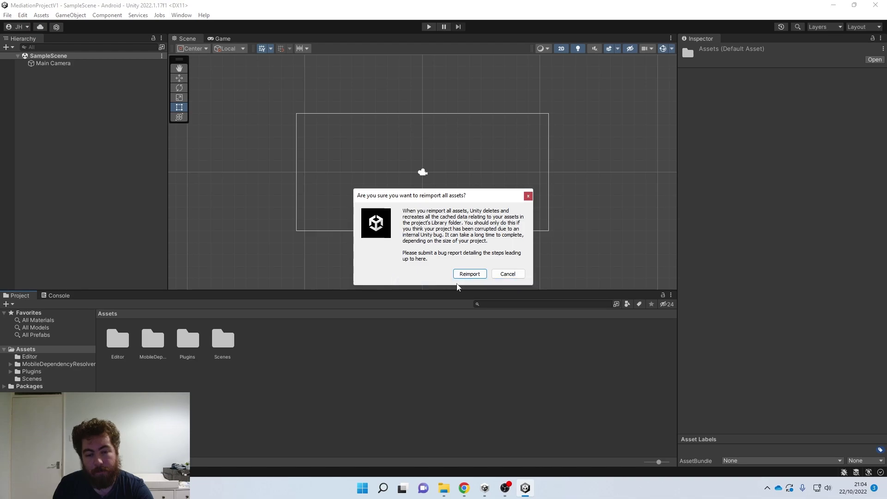
{"action": "left_click", "coordinate": [465, 274]}
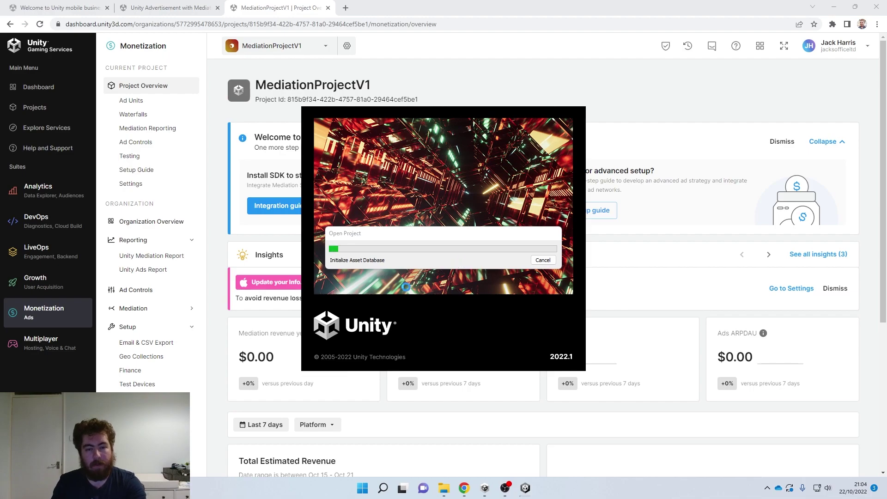
- Compare the game IDs on the dashboard's Ad Units page with those in the editor's Unity Mediation project settings
{"action": "left_click", "coordinate": [216, 181]}
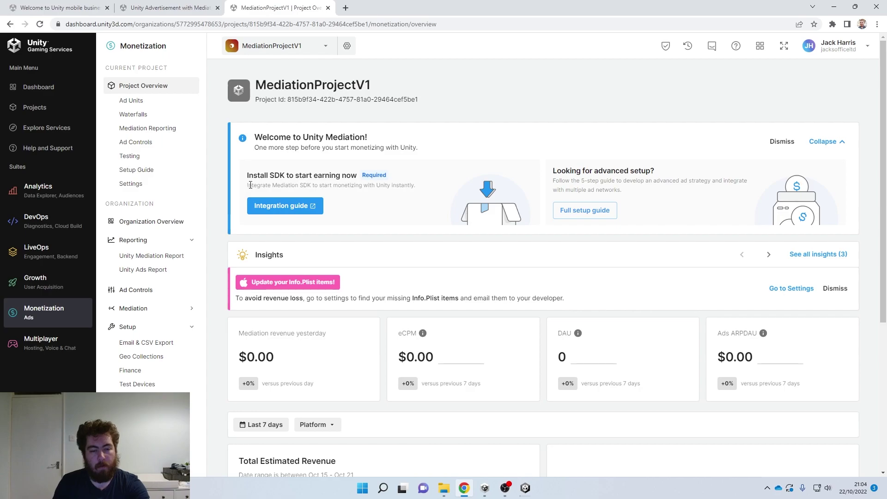
{"action": "left_click", "coordinate": [163, 101]}
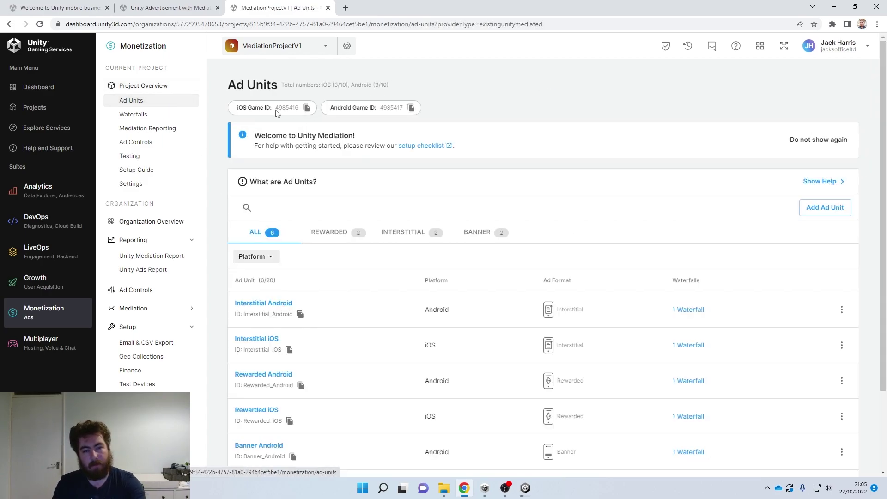
{"action": "left_click", "coordinate": [525, 488]}
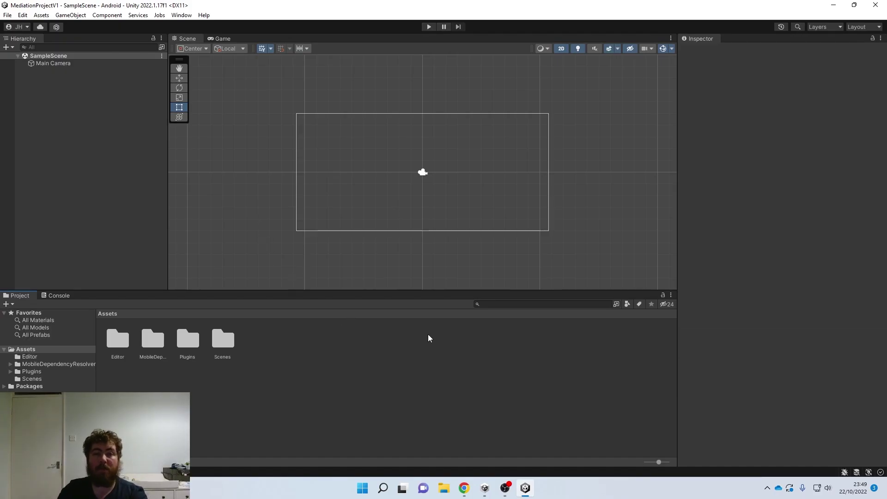
{"action": "left_click", "coordinate": [22, 15]}
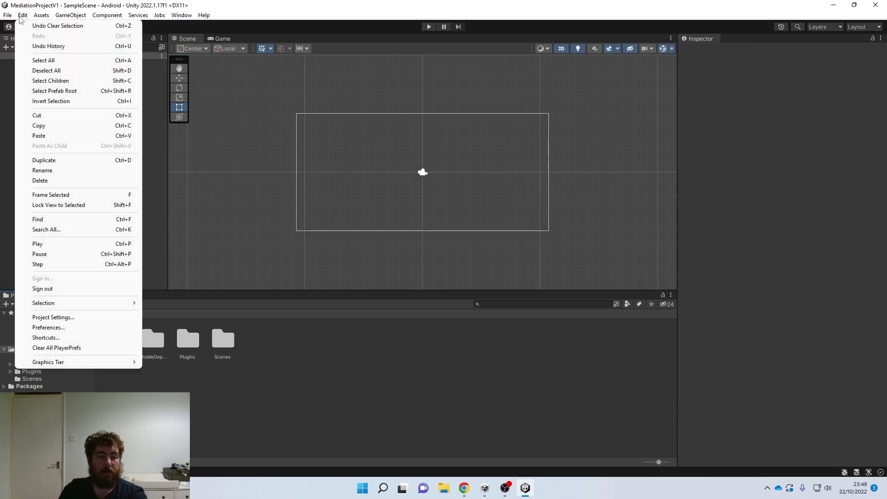
{"action": "left_click", "coordinate": [113, 319]}
{"action": "left_click", "coordinate": [28, 143]}
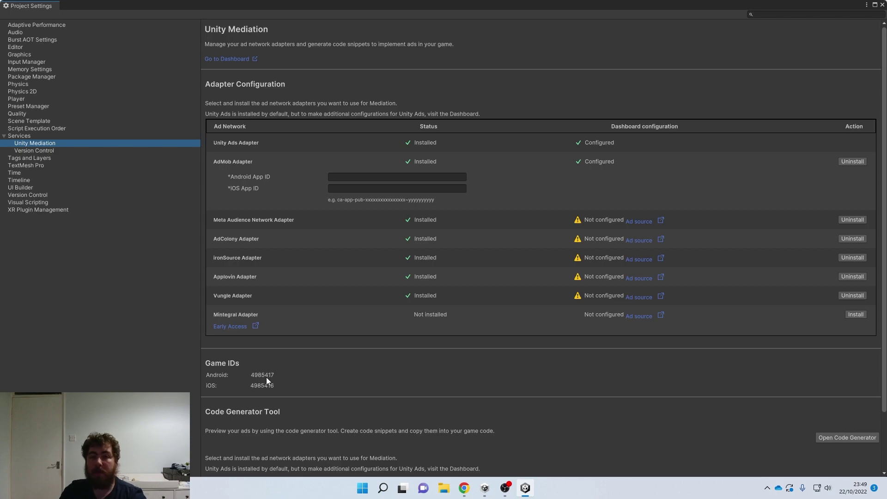
{"action": "left_click", "coordinate": [56, 127]}
{"action": "key", "text": "Up"}
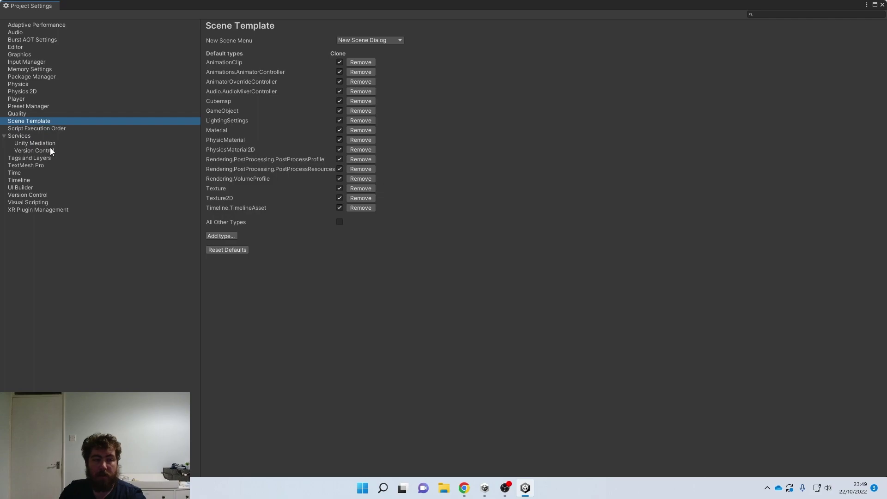
{"action": "left_click", "coordinate": [54, 144]}
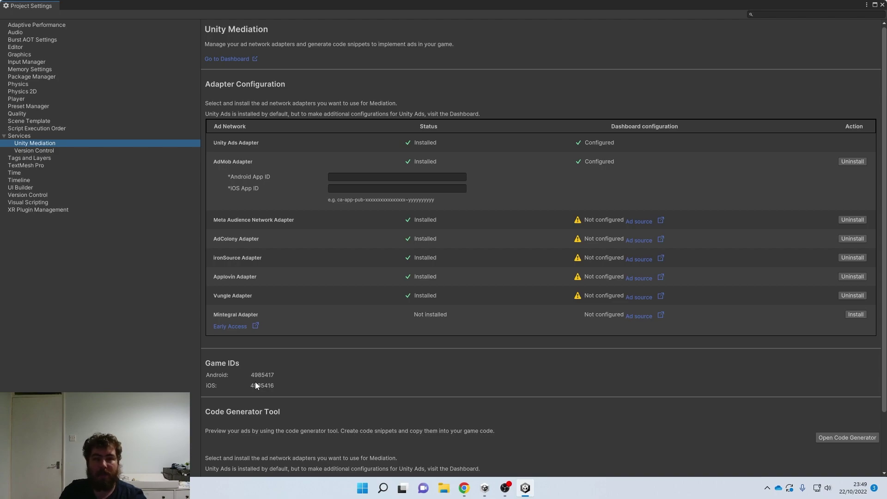
- View the project's monetization overview in the Unity dashboard and return to the Unity Mediation settings in the editor
{"action": "left_click", "coordinate": [464, 488]}
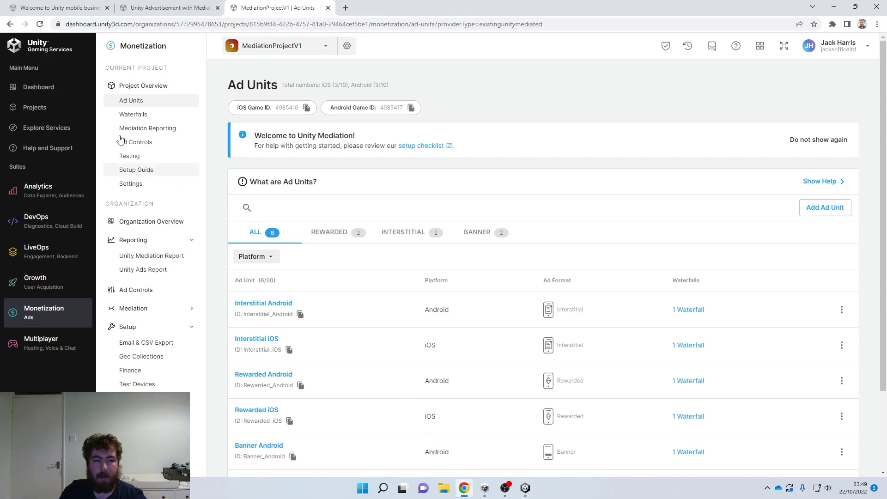
{"action": "left_click", "coordinate": [50, 313]}
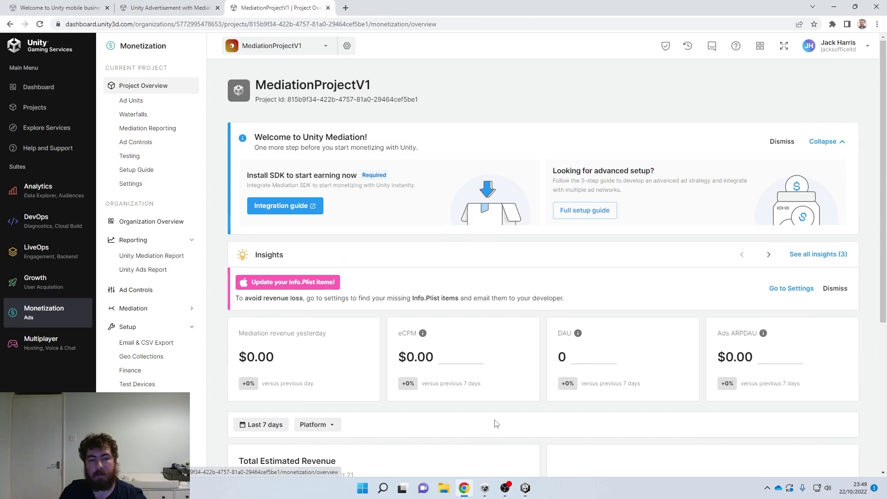
{"action": "left_click", "coordinate": [835, 7]}
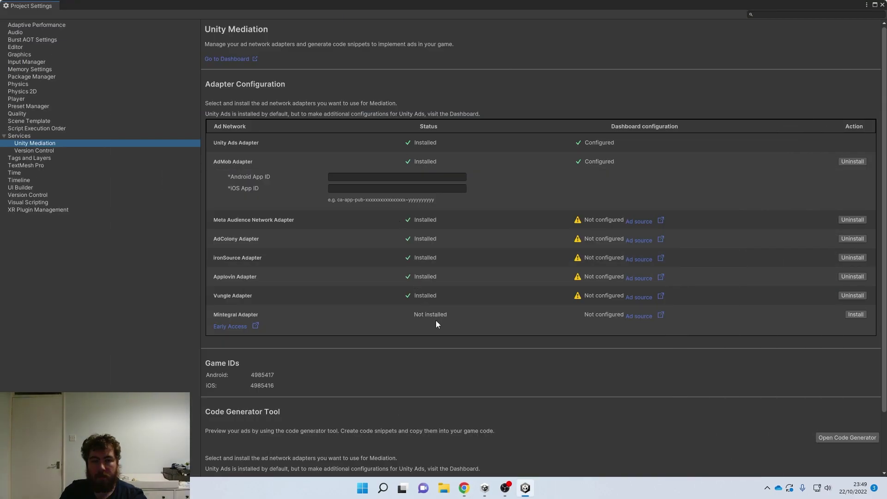
- Open the Code Generator from the Unity Mediation settings and close the project settings
{"action": "scroll", "coordinate": [498, 350], "scroll_direction": "down", "scroll_amount": 3}
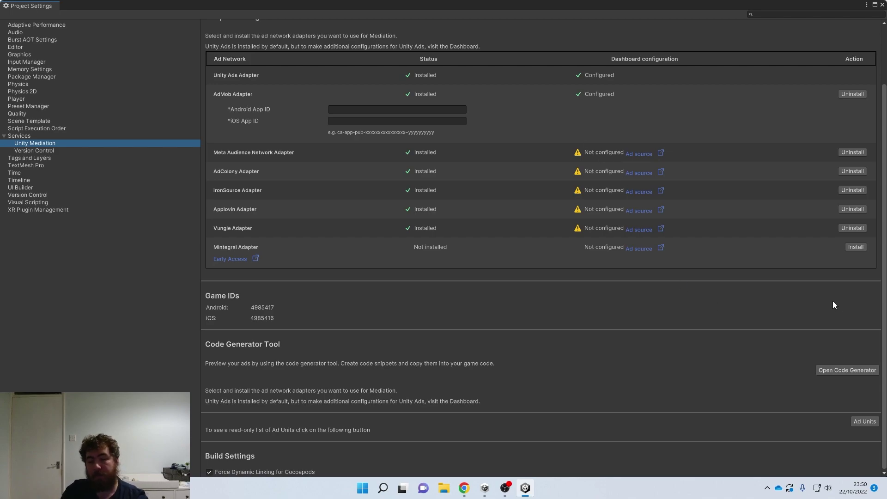
{"action": "left_click", "coordinate": [834, 370]}
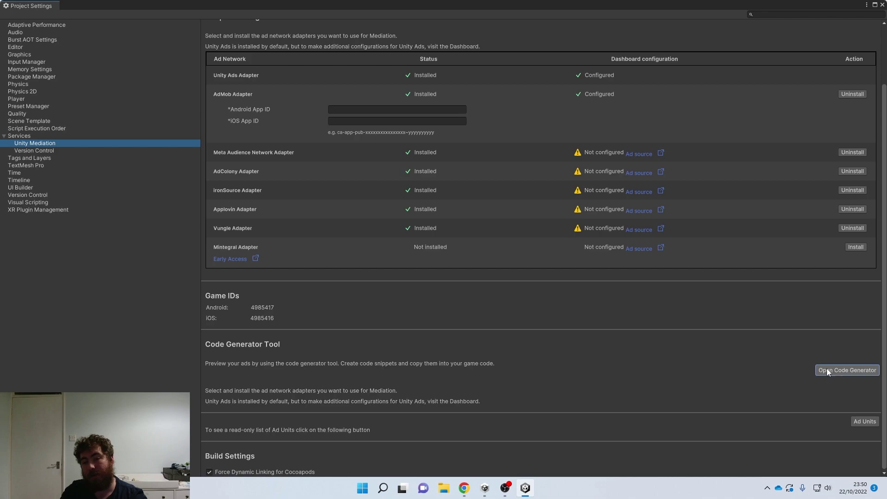
{"action": "left_click", "coordinate": [882, 5]}
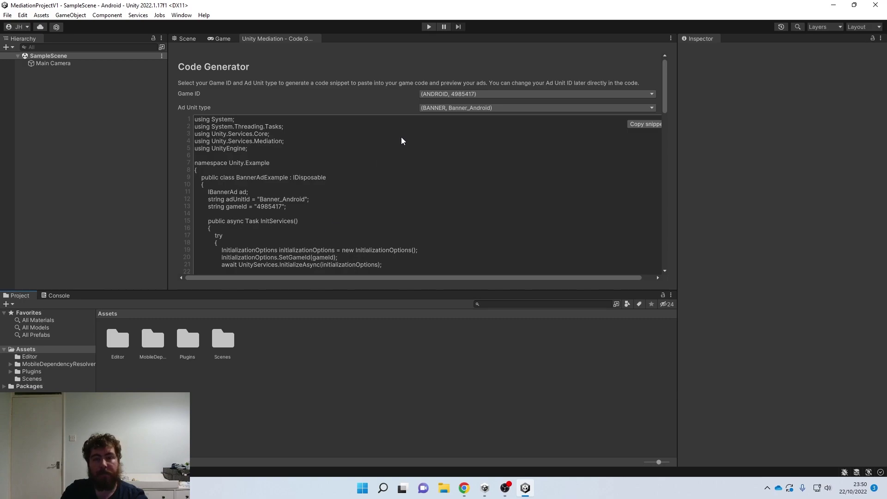
- Review the generator's game ID and ad unit choices, keep Android with Banner_Android and copy the banner code snippet
{"action": "left_click", "coordinate": [438, 96]}
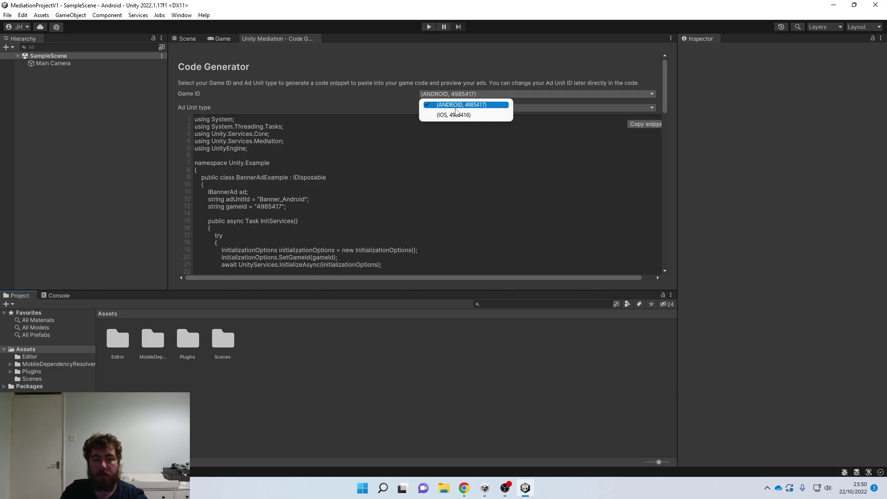
{"action": "left_click", "coordinate": [400, 106]}
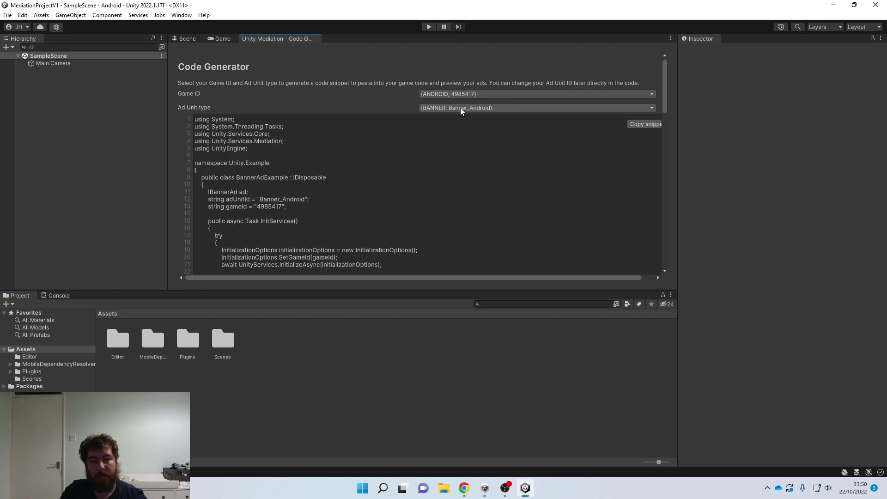
{"action": "left_click", "coordinate": [461, 109]}
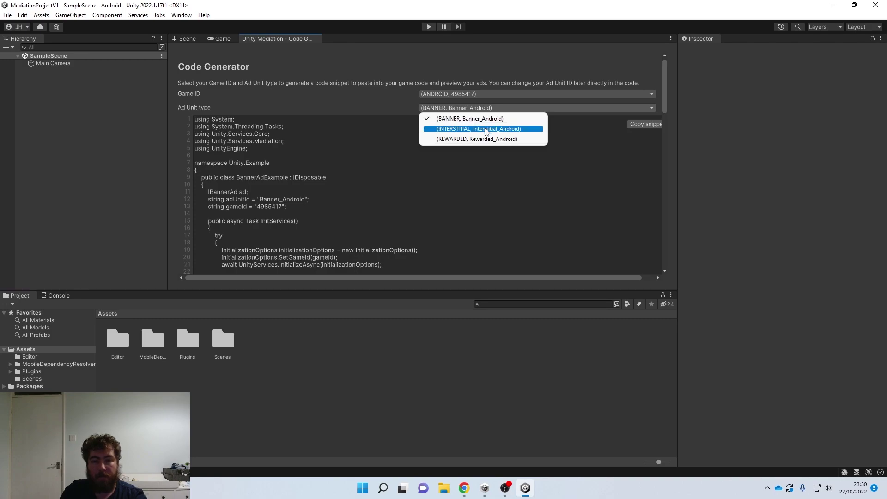
{"action": "left_click", "coordinate": [345, 98]}
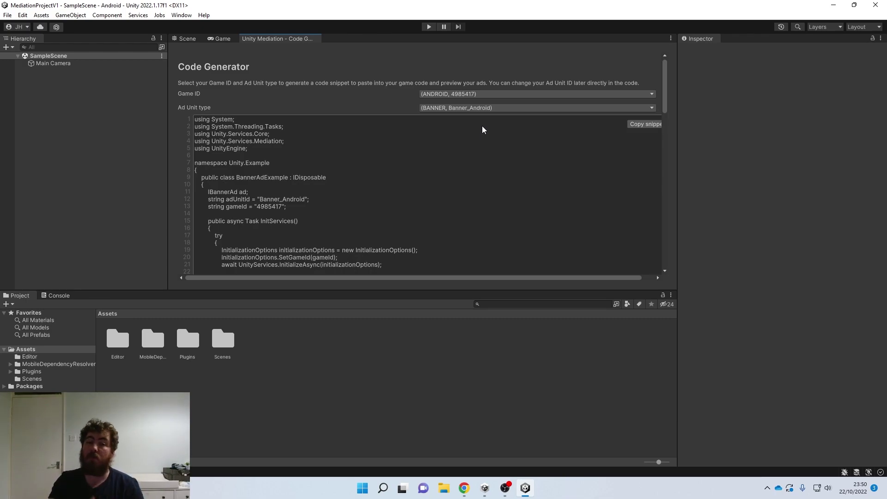
{"action": "left_click", "coordinate": [638, 124]}
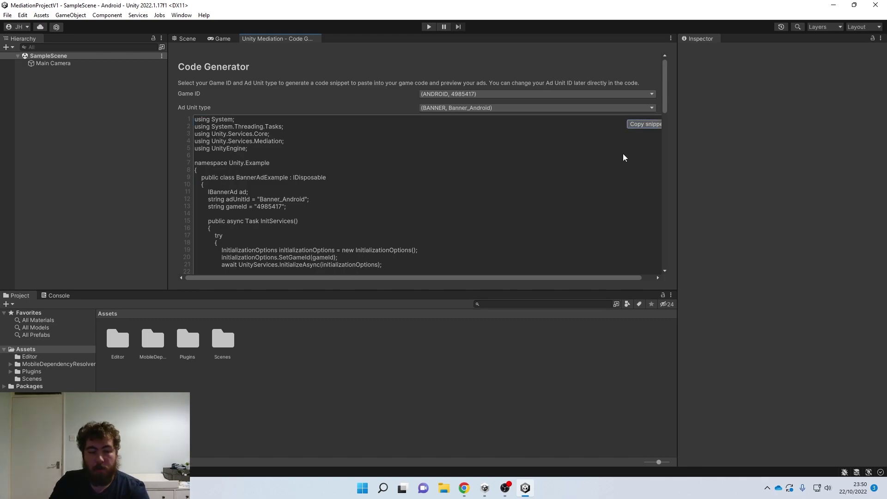
- Create an empty game object in SampleScene and name it BannerAds
{"action": "right_click", "coordinate": [48, 81]}
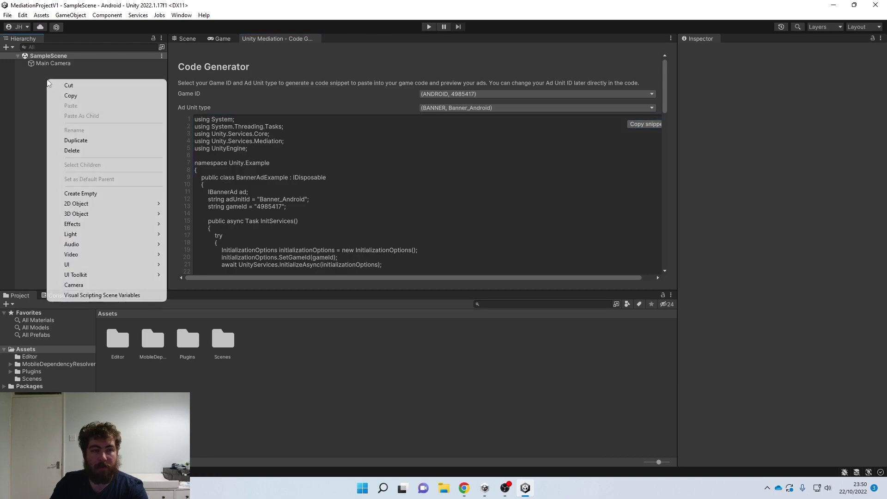
{"action": "left_click", "coordinate": [119, 196]}
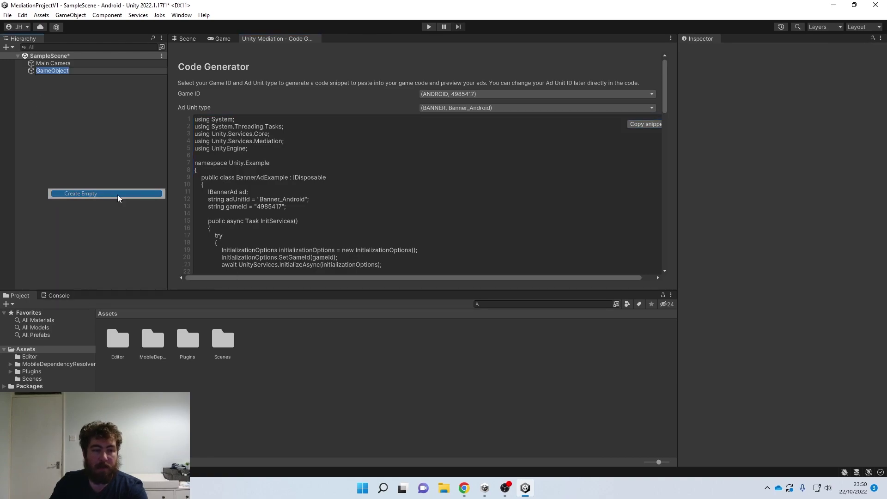
{"action": "type", "text": "B"}
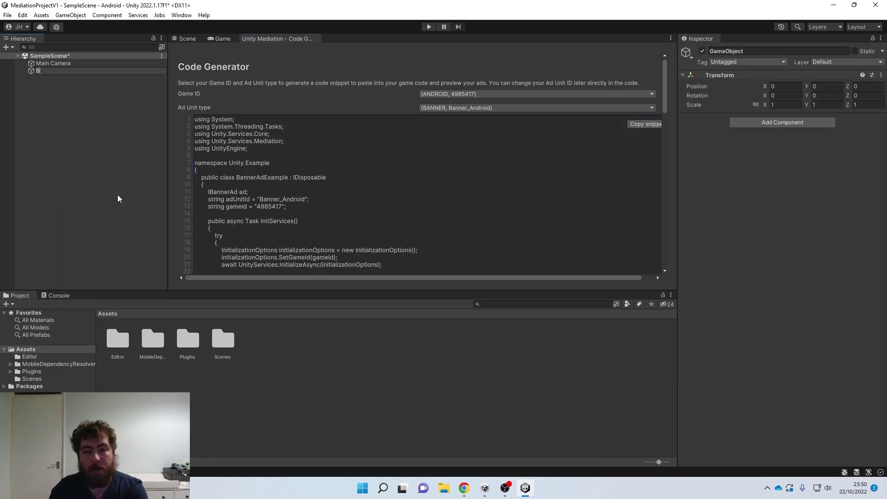
{"action": "type", "text": "annerAds"}
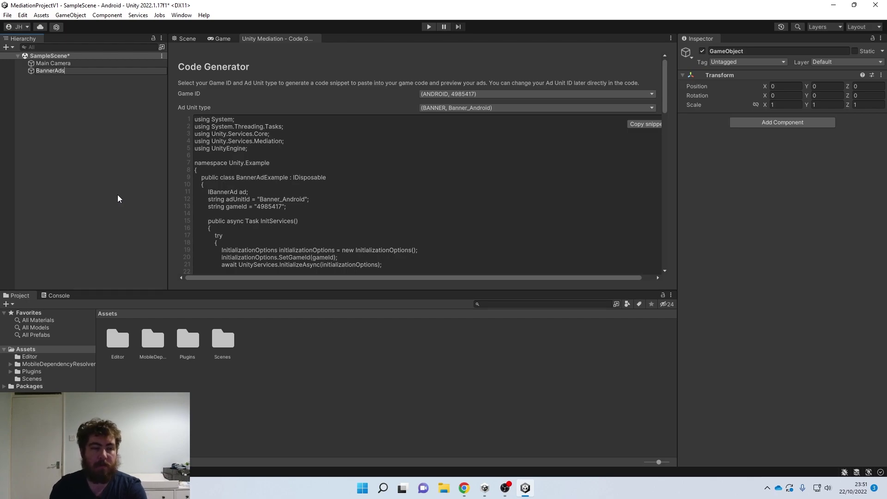
- Create a new script named BannerAds and attach it to the BannerAds game object
{"action": "left_click", "coordinate": [815, 123]}
{"action": "type", "text": "BannerAds"}
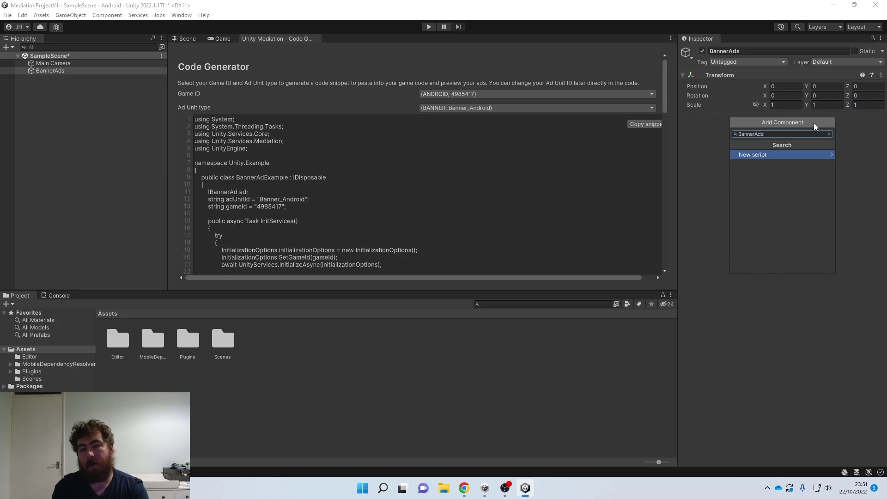
{"action": "key", "text": "Return"}
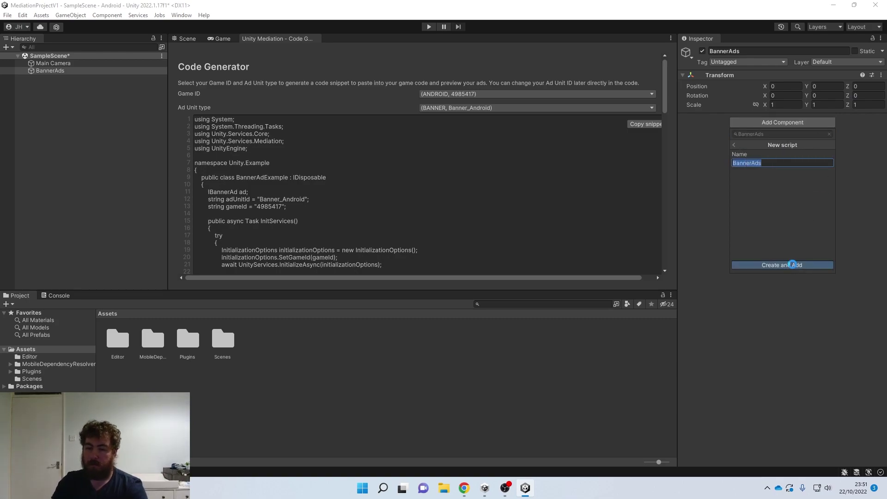
{"action": "left_click", "coordinate": [794, 267]}
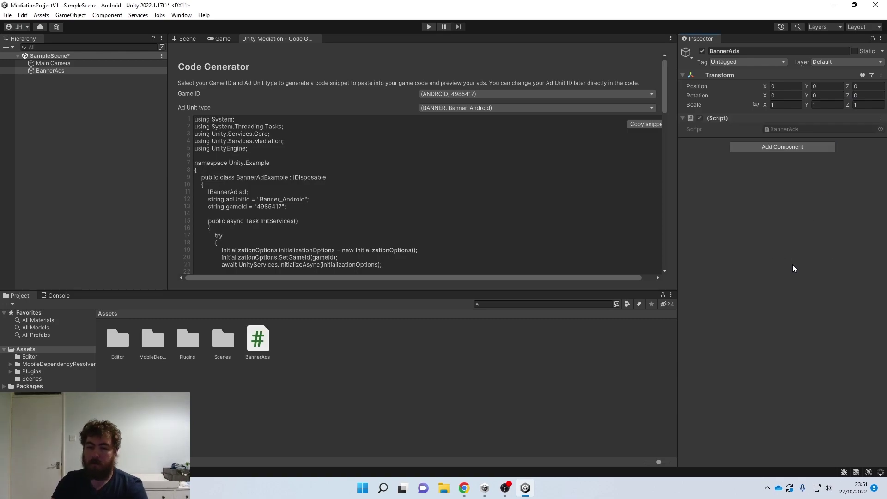
- Open the BannerAds script in Visual Studio and replace all its default code with the copied banner ad snippet
{"action": "left_click", "coordinate": [262, 351]}
{"action": "double_click", "coordinate": [263, 351]}
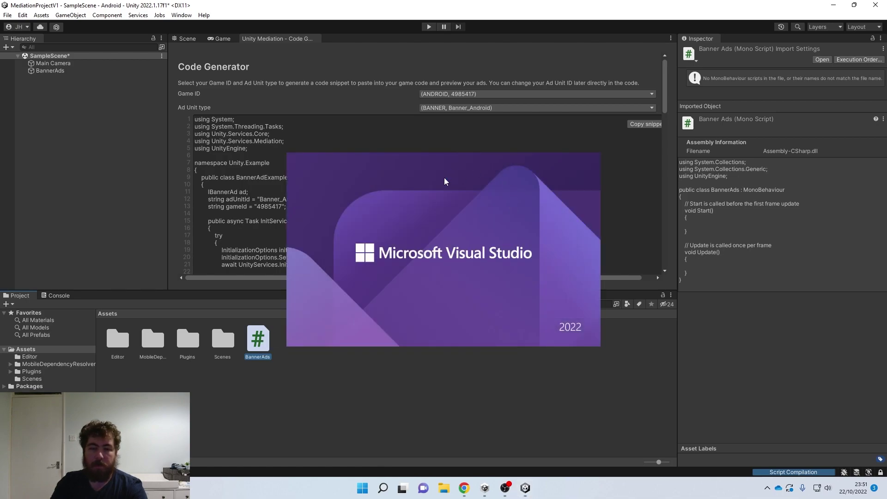
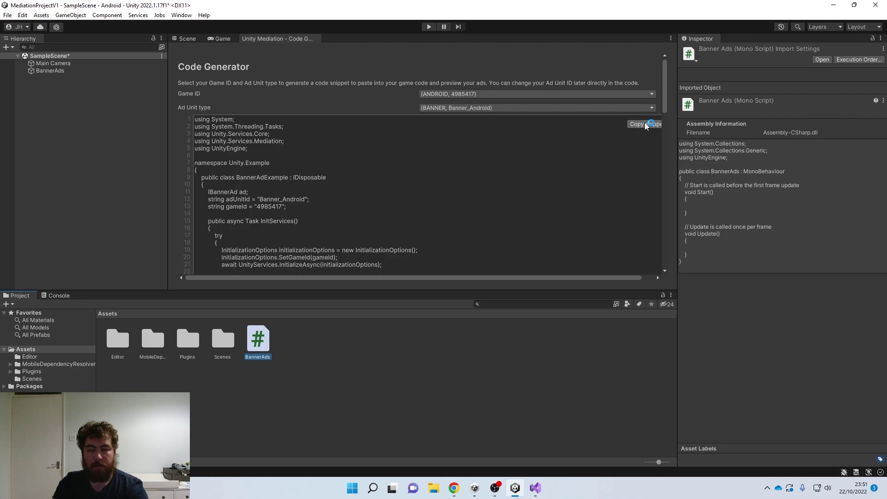
{"action": "left_click", "coordinate": [535, 488]}
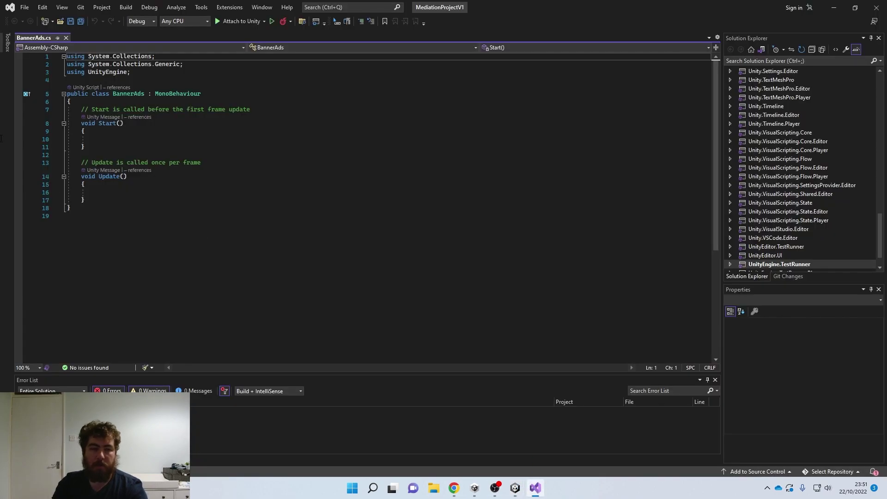
{"action": "key", "text": "ctrl+a"}
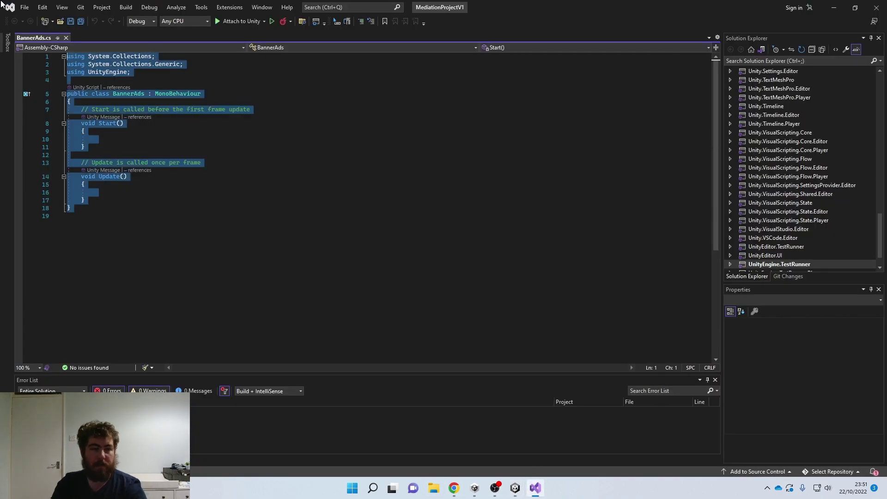
{"action": "key", "text": "ctrl+v"}
{"action": "scroll", "coordinate": [294, 195], "scroll_direction": "up", "scroll_amount": 8}
{"action": "scroll", "coordinate": [294, 194], "scroll_direction": "up", "scroll_amount": 15}
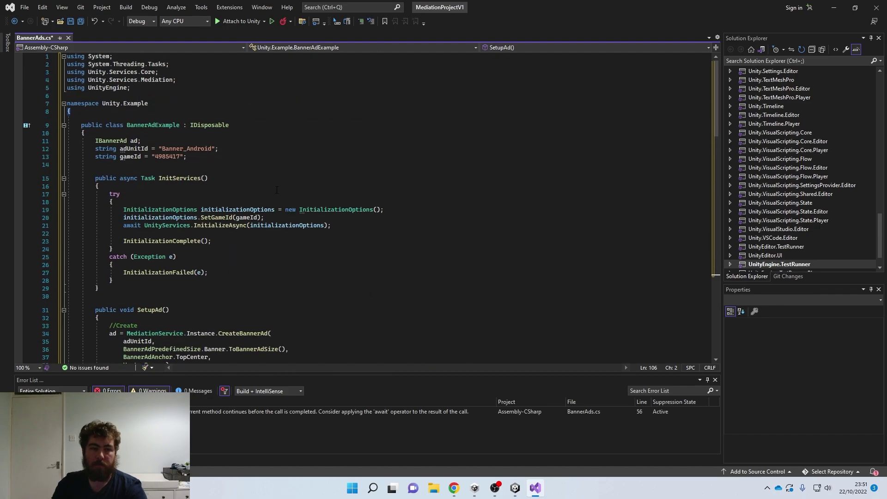
- Rename the BannerAdExample class to BannerAds and save the script
{"action": "left_click", "coordinate": [155, 125]}
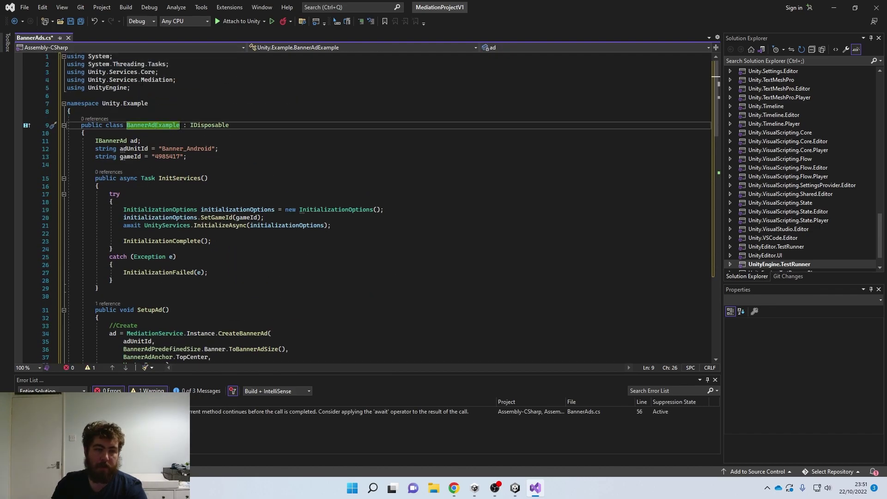
{"action": "left_click", "coordinate": [156, 126]}
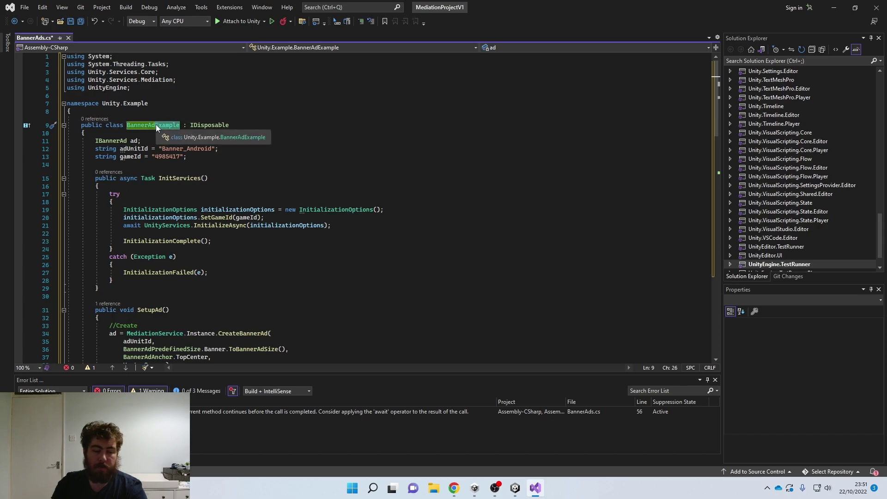
{"action": "key", "text": "ctrl+Delete"}
{"action": "type", "text": "s"}
{"action": "key", "text": "ctrl+s"}
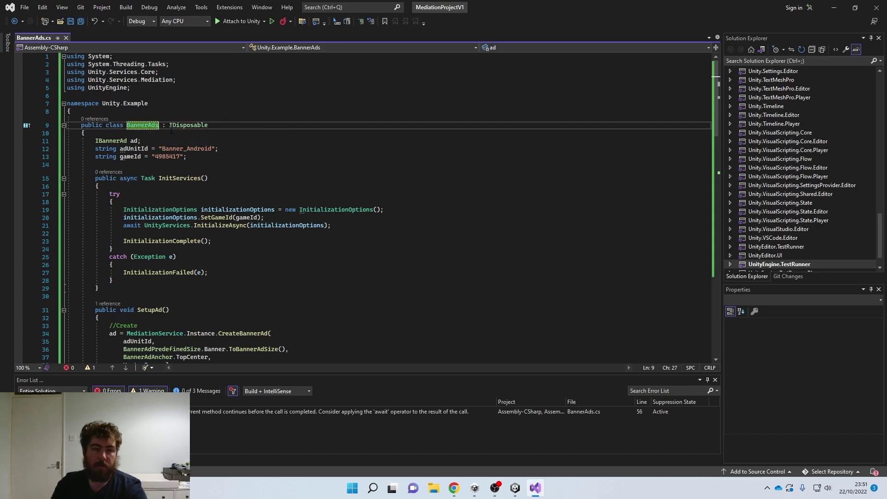
- Make the BannerAds class inherit from MonoBehaviour ahead of IDisposable and save the script
{"action": "left_click", "coordinate": [170, 125]}
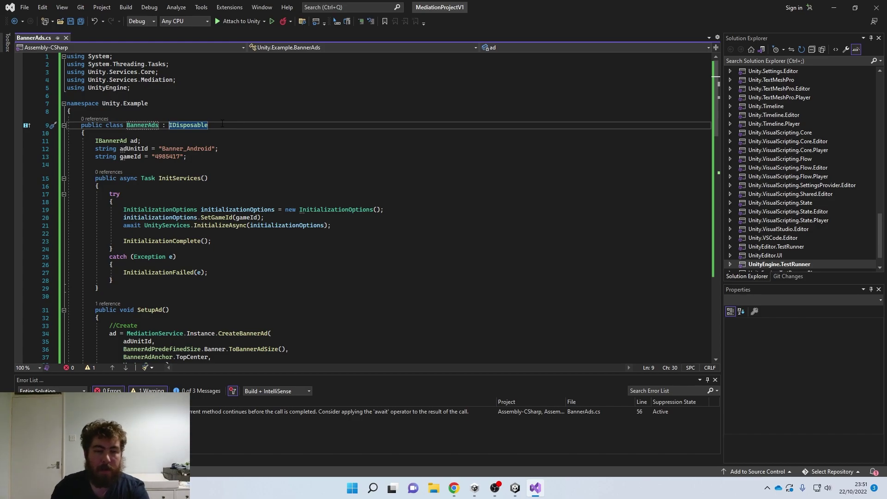
{"action": "type", "text": ","}
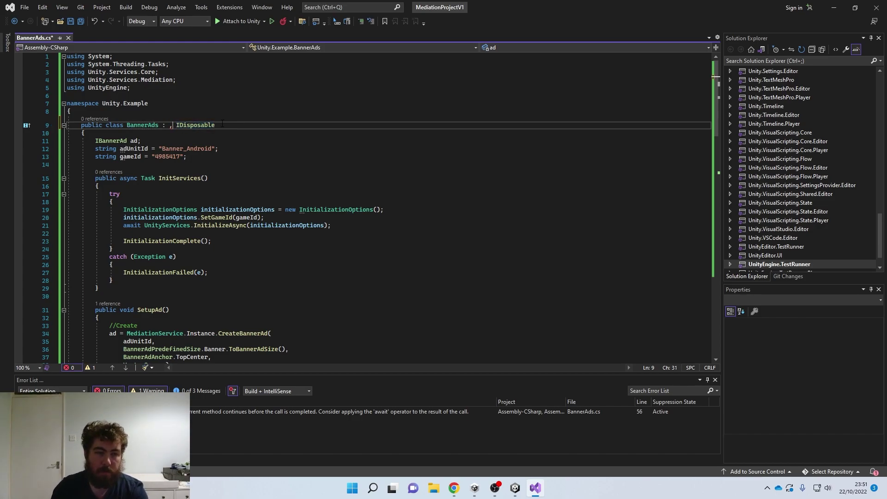
{"action": "type", "text": " MonoBehaviour"}
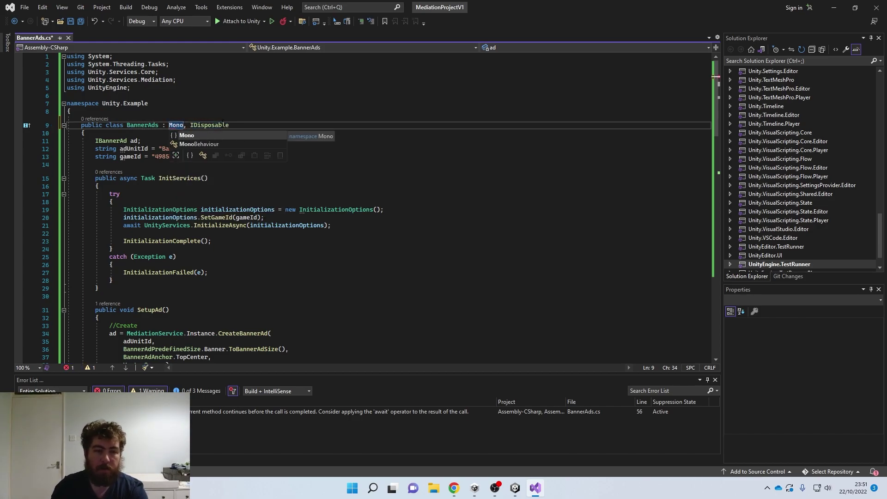
{"action": "key", "text": "ctrl+s"}
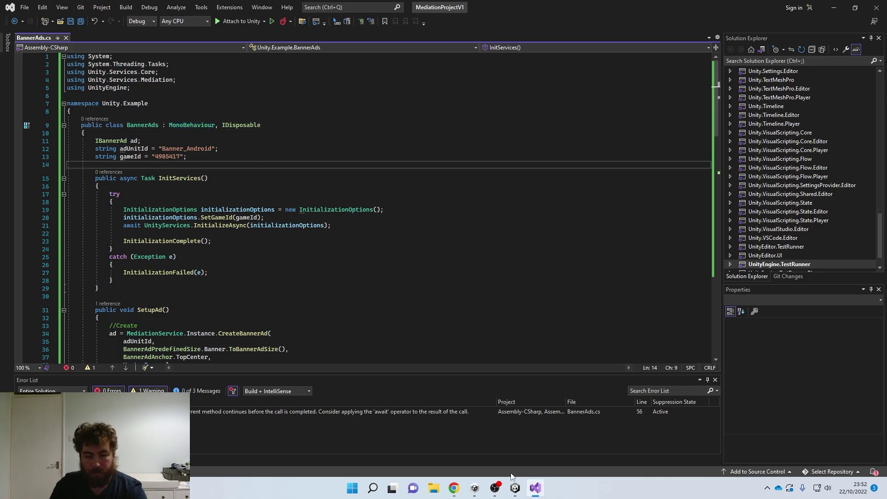
- Switch to Unity, show the Scene view and examine the compiler warning in the console
{"action": "left_click", "coordinate": [515, 488]}
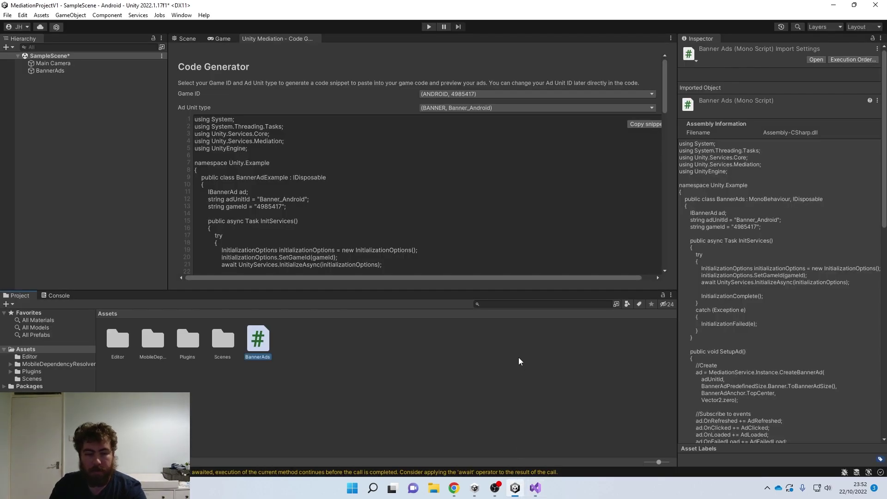
{"action": "left_click", "coordinate": [185, 40]}
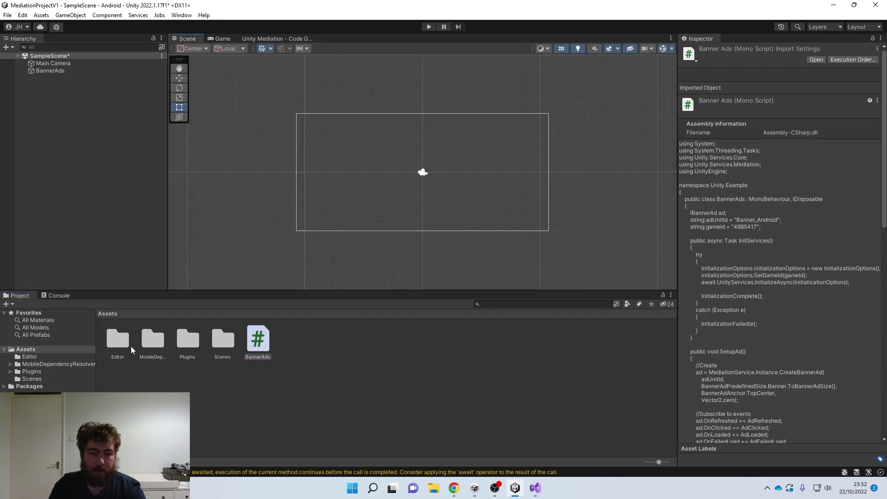
{"action": "left_click", "coordinate": [45, 296]}
{"action": "left_click", "coordinate": [148, 321]}
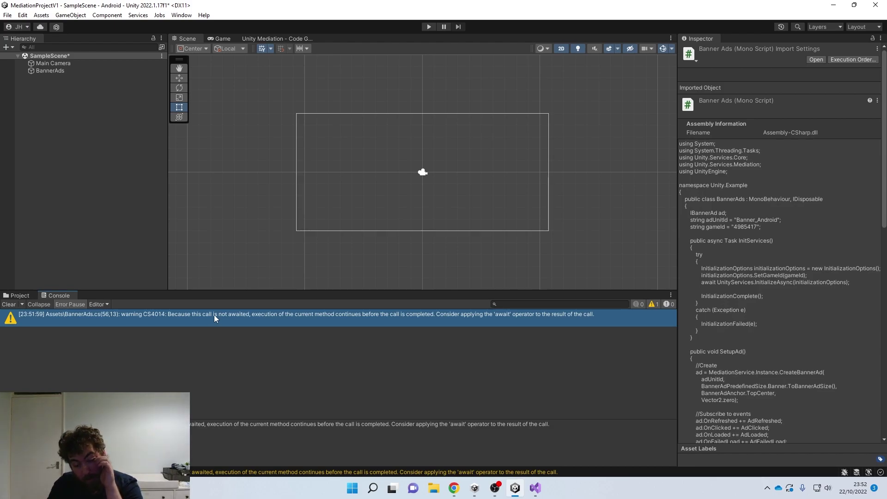
- Back in Visual Studio, change the LoadAd call in InitializationComplete to "_ = LoadAd();" and save the script
{"action": "left_click", "coordinate": [535, 488]}
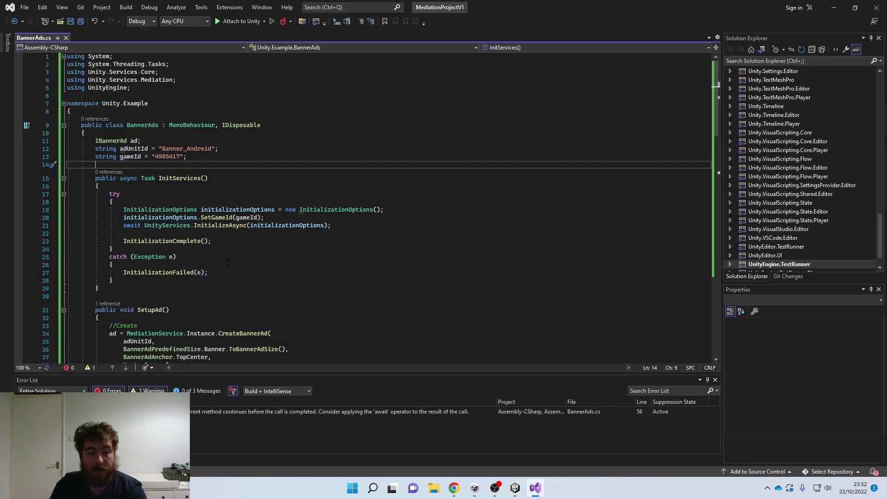
{"action": "scroll", "coordinate": [230, 265], "scroll_direction": "down", "scroll_amount": 14}
{"action": "left_click", "coordinate": [123, 165]}
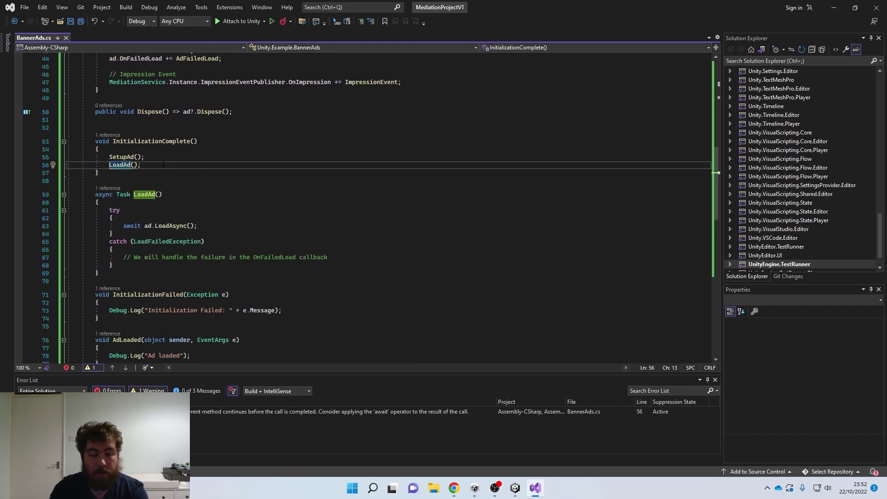
{"action": "type", "text": "_ "}
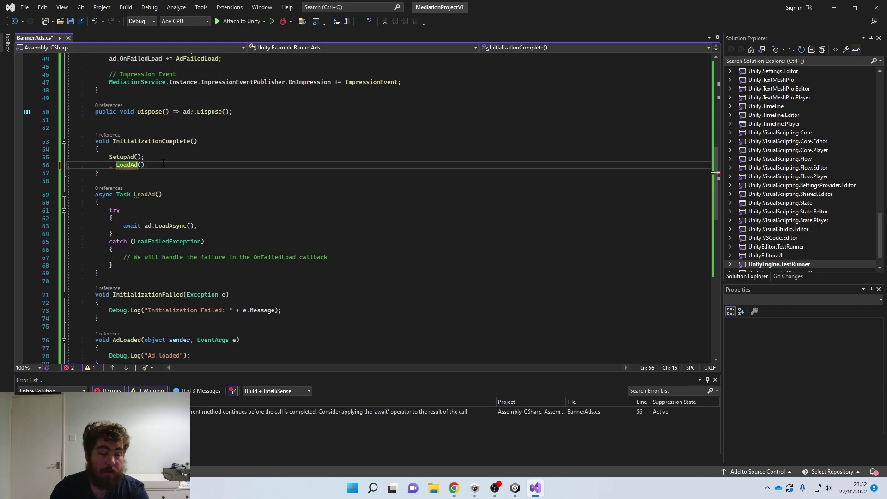
{"action": "type", "text": "="}
{"action": "left_click", "coordinate": [163, 164]}
{"action": "key", "text": "ctrl+s"}
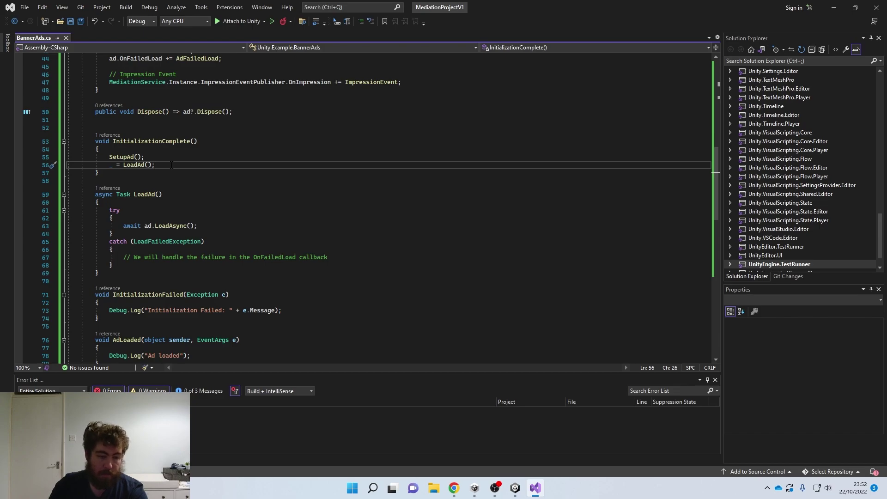
- Add an empty "void Start()" method between the gameId field and InitServices, and save the script
{"action": "scroll", "coordinate": [247, 293], "scroll_direction": "up", "scroll_amount": 12}
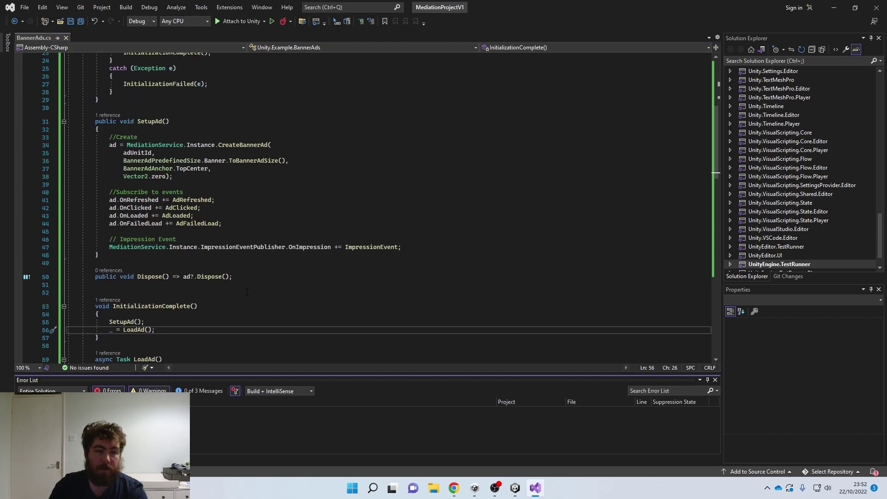
{"action": "left_click", "coordinate": [223, 115]}
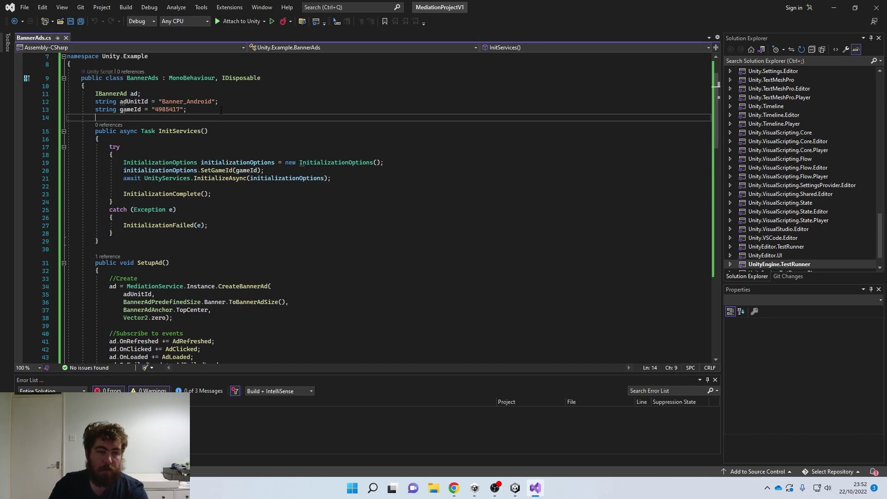
{"action": "key", "text": "Return"}
{"action": "key", "text": "Return"}
{"action": "key", "text": "Up"}
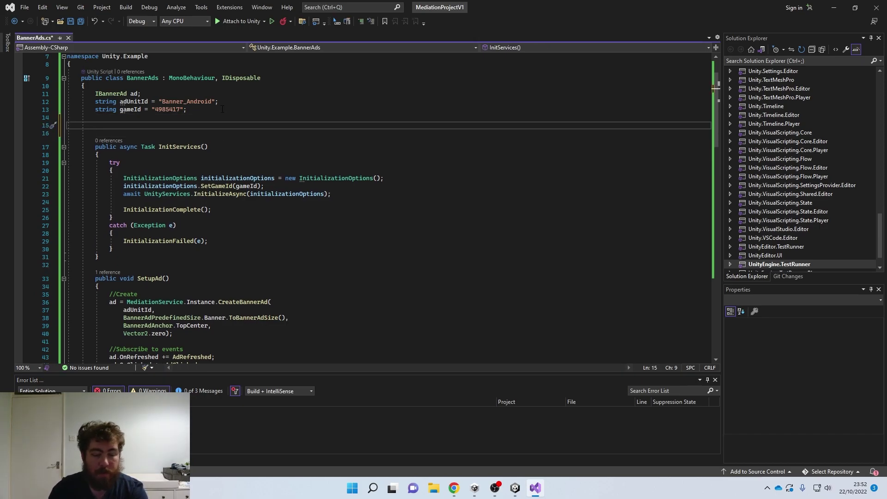
{"action": "type", "text": "void "}
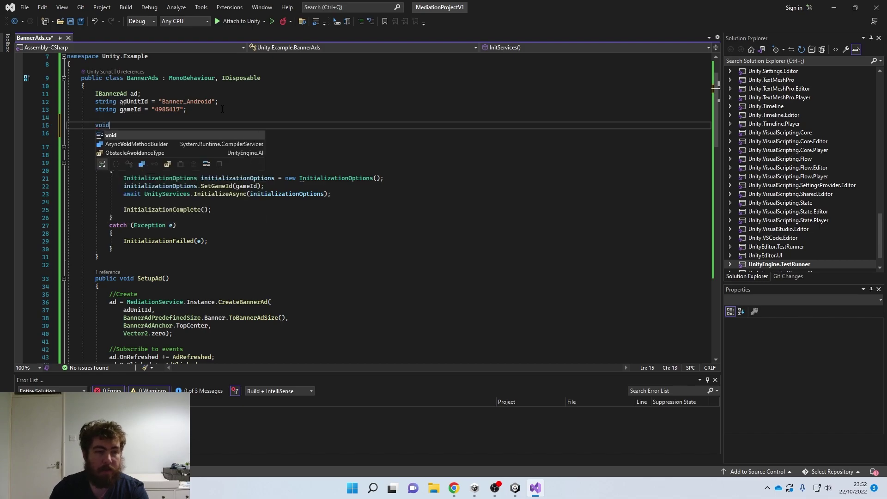
{"action": "type", "text": "Start()"}
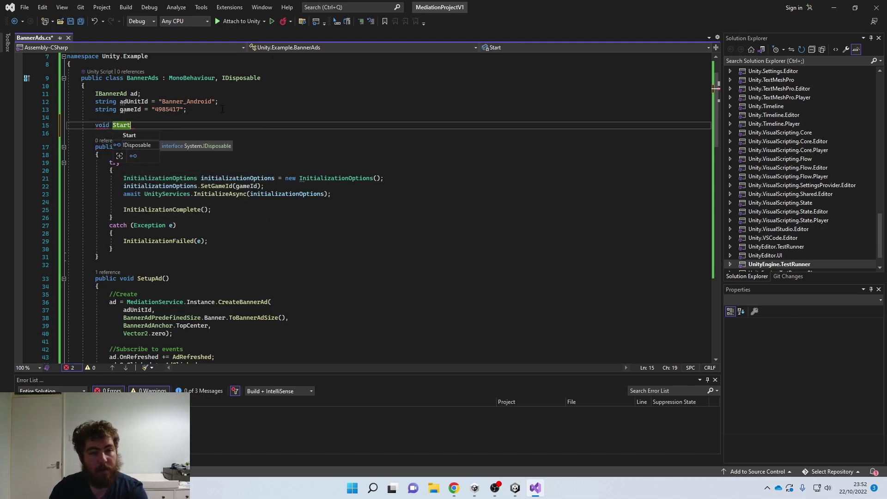
{"action": "key", "text": "Return"}
{"action": "type", "text": "{"}
{"action": "key", "text": "Return"}
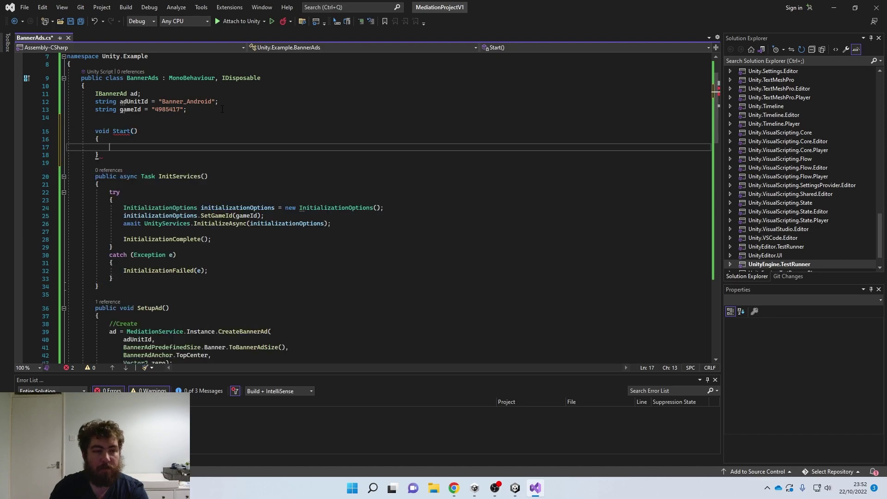
{"action": "key", "text": "ctrl+s"}
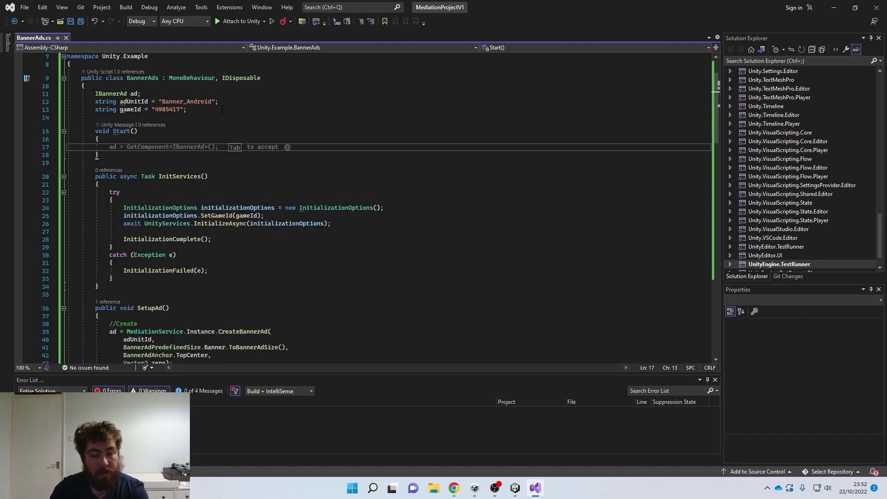
- Add "_ = InitServices();" inside Start(), save the script and return to the project assets in Unity
{"action": "type", "text": "_ = "}
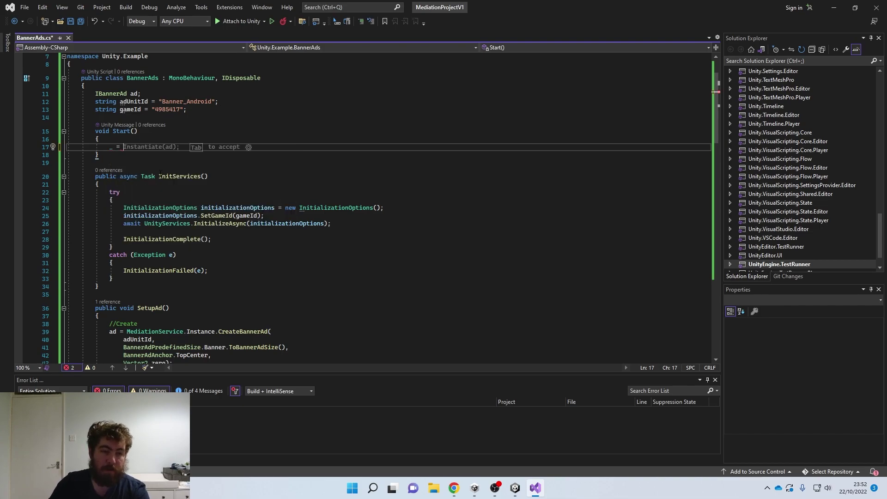
{"action": "type", "text": "I"}
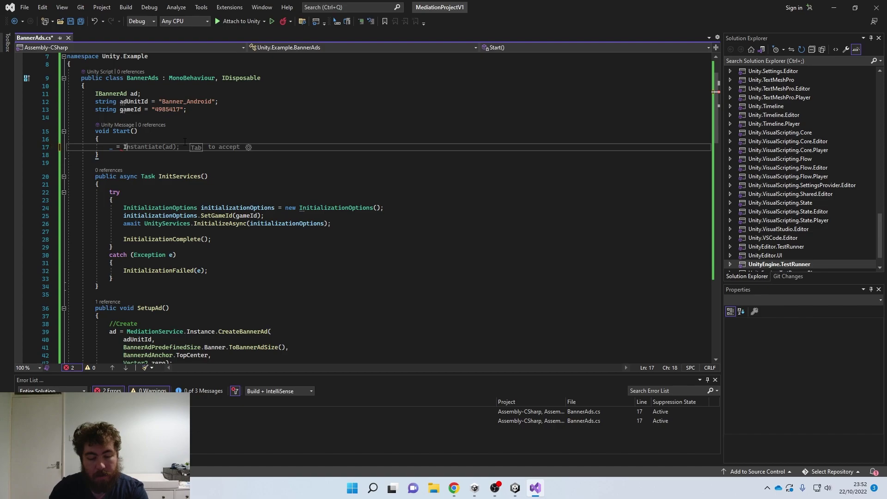
{"action": "type", "text": "ni"}
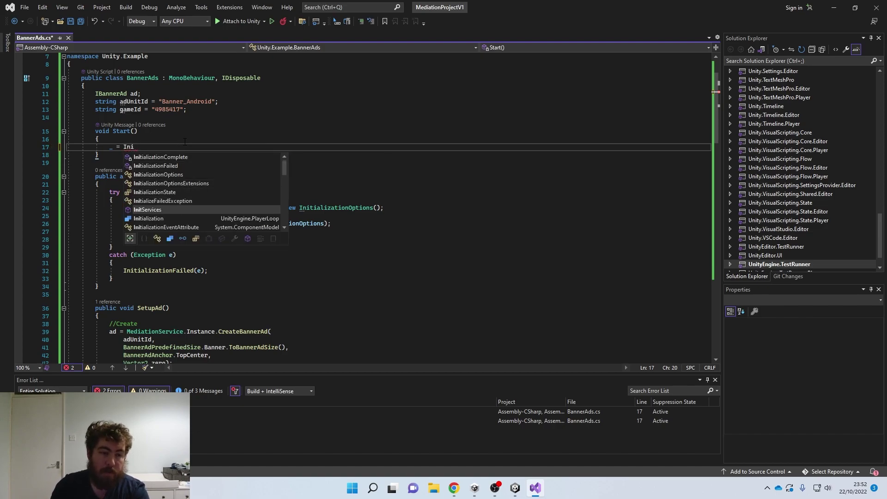
{"action": "type", "text": "tServices();"}
{"action": "key", "text": "ctrl+s"}
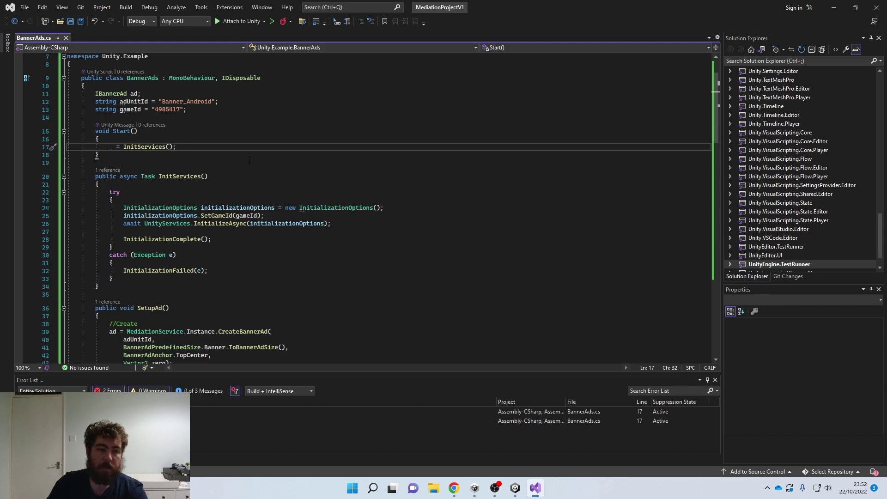
{"action": "left_click", "coordinate": [515, 488]}
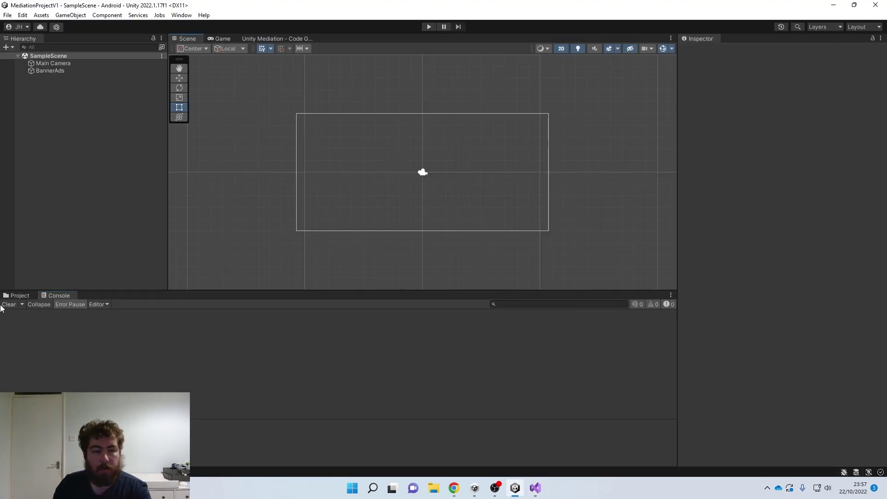
{"action": "left_click", "coordinate": [20, 296]}
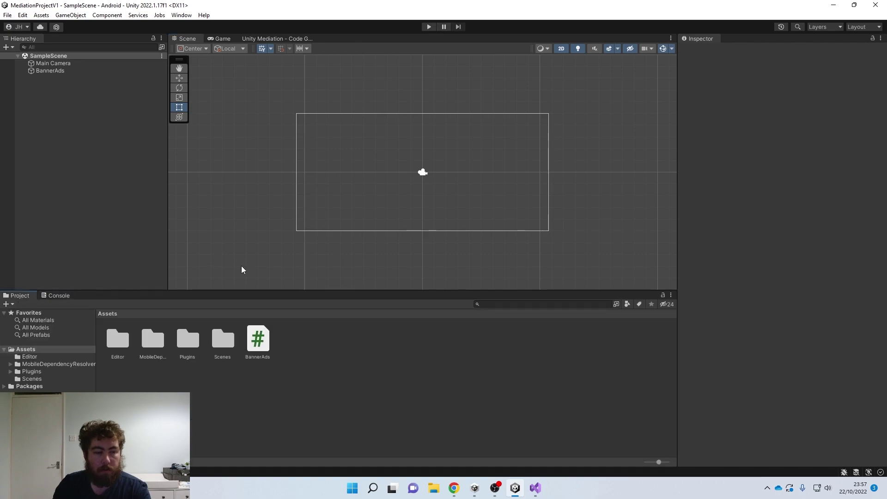
- Run the scene in play mode to preview the banner ad, and stop it
{"action": "left_click", "coordinate": [428, 26]}
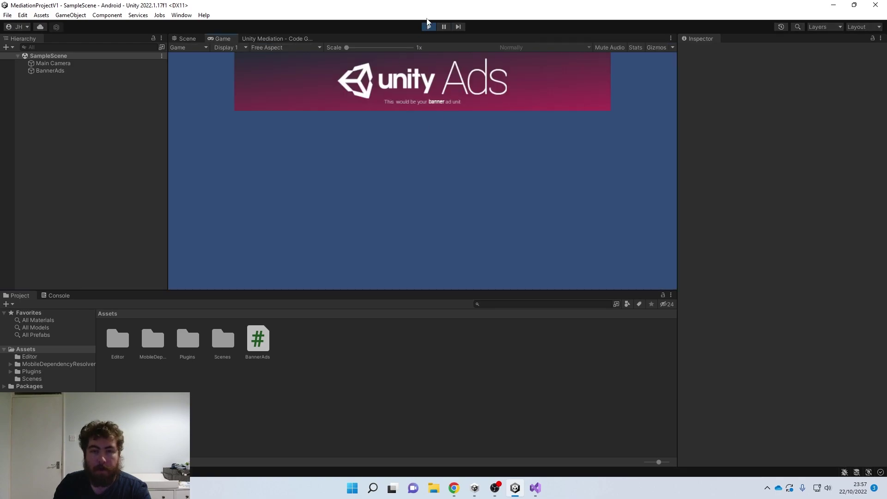
{"action": "left_click", "coordinate": [429, 28]}
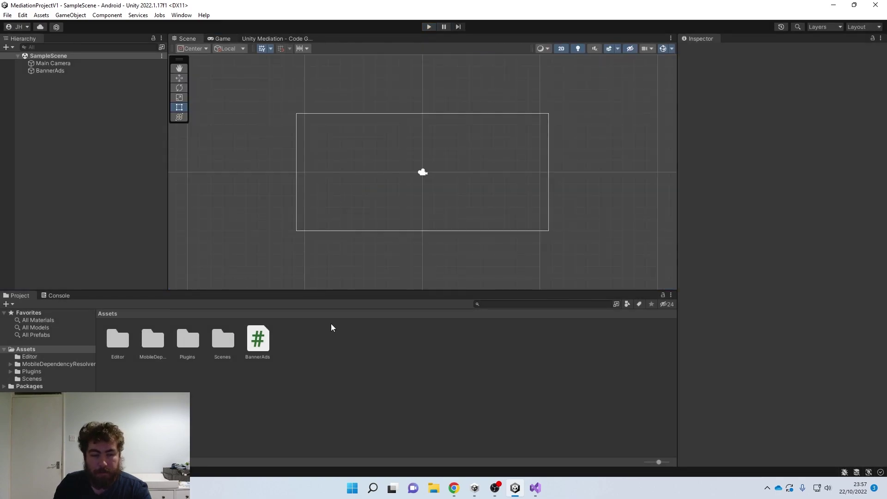
- In BannerAds Start(), before InitServices, set adUnitId and gameId per platform: UNITY_IOS "Banner_iOS", "4985416"; UNITY_ANDROID "Banner_Android", "4985417"; and save
{"action": "left_click", "coordinate": [537, 487]}
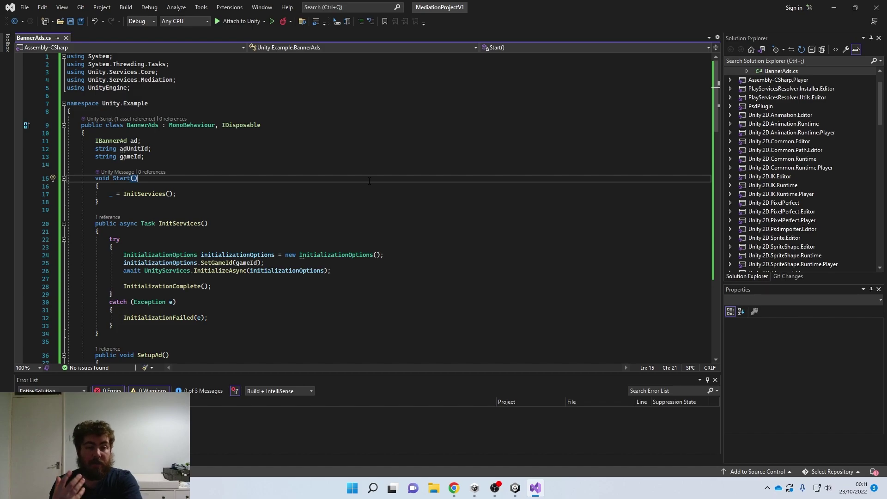
{"action": "key", "text": "Down"}
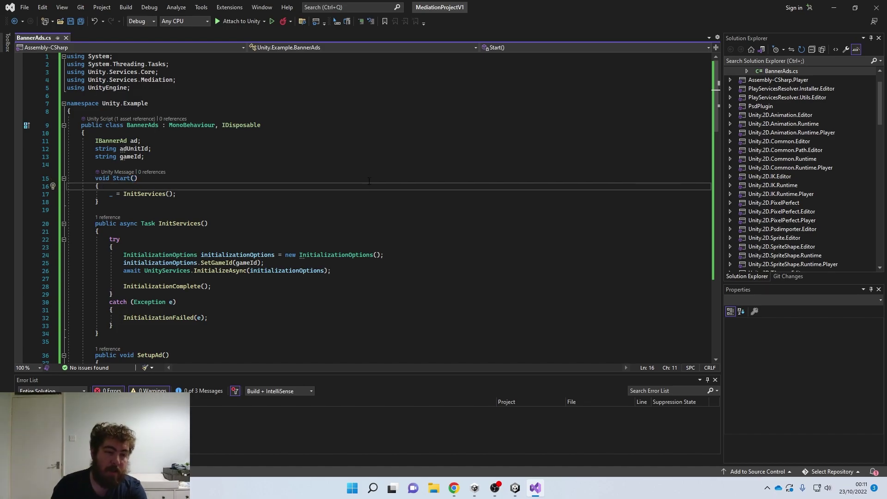
{"action": "key", "text": "Return"}
{"action": "key", "text": "Return"}
{"action": "key", "text": "Up"}
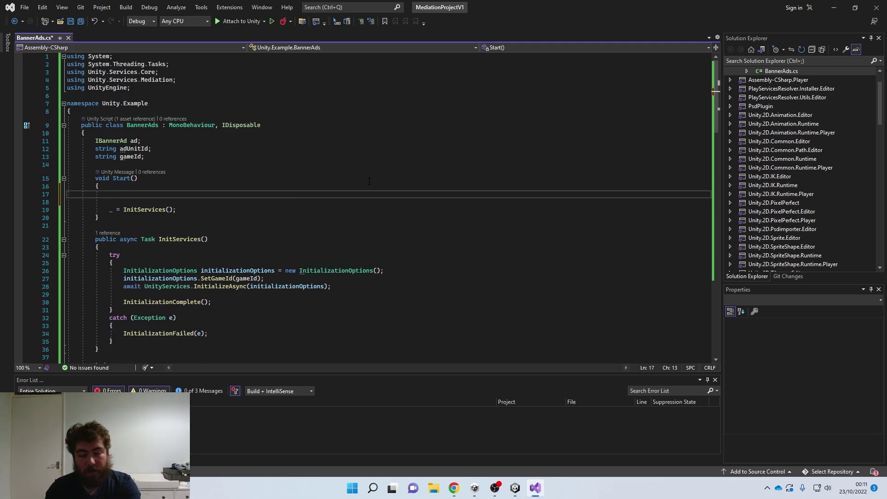
{"action": "type", "text": "#if UNITY_IOS"}
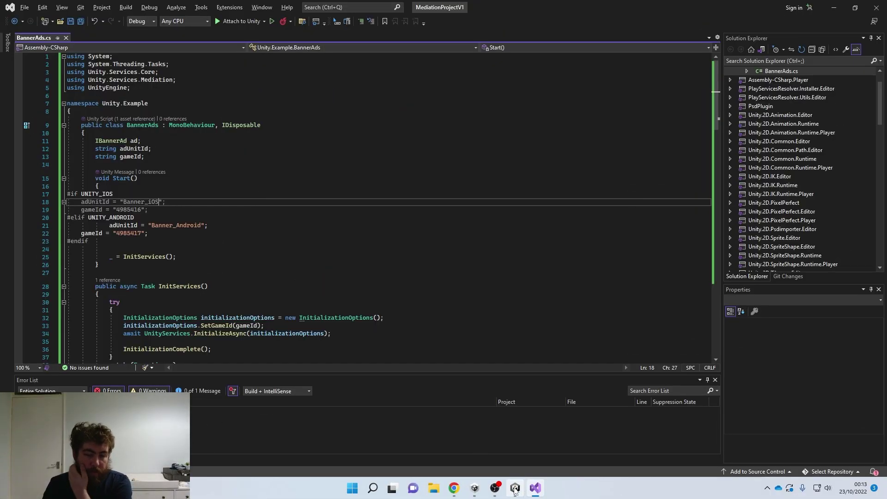
- Return to Unity, show the Scene view and test the banner ad with the platform-specific IDs in play mode, and stop it
{"action": "left_click", "coordinate": [514, 488]}
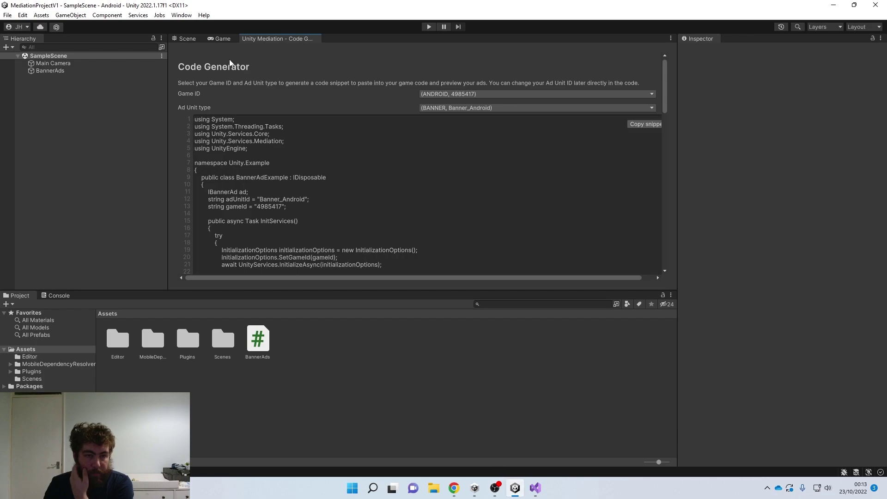
{"action": "left_click", "coordinate": [187, 39]}
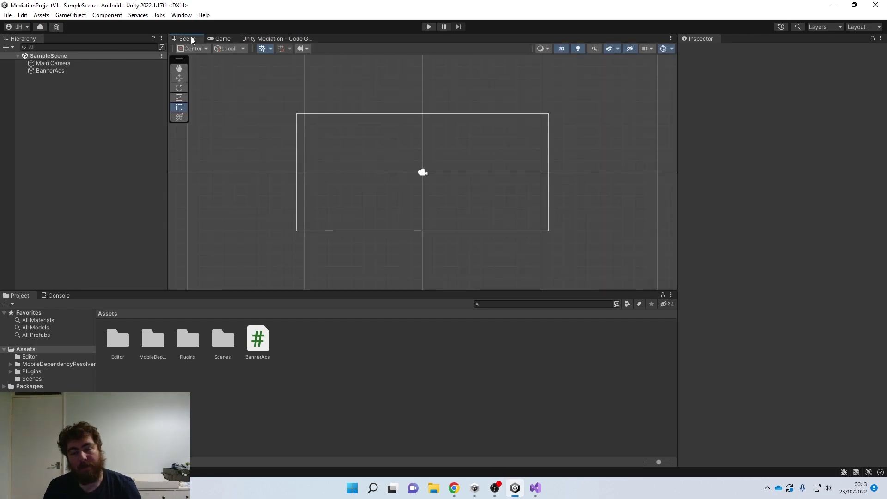
{"action": "left_click", "coordinate": [430, 27]}
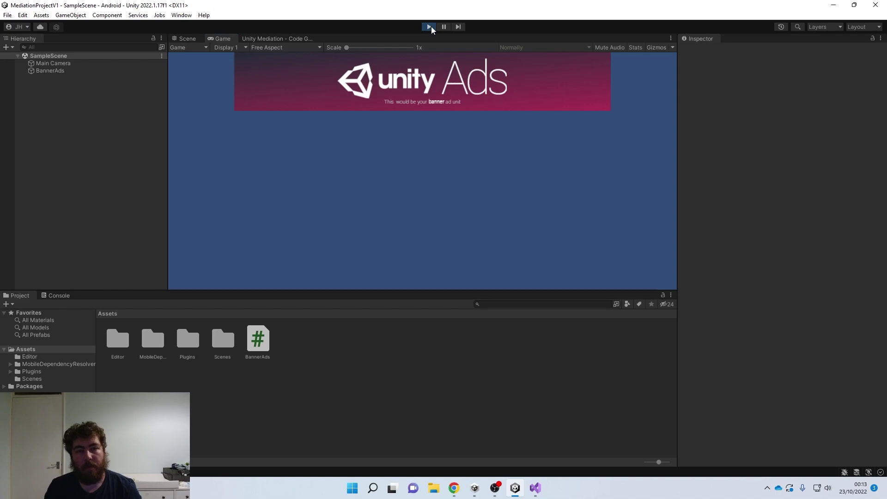
{"action": "left_click", "coordinate": [431, 26]}
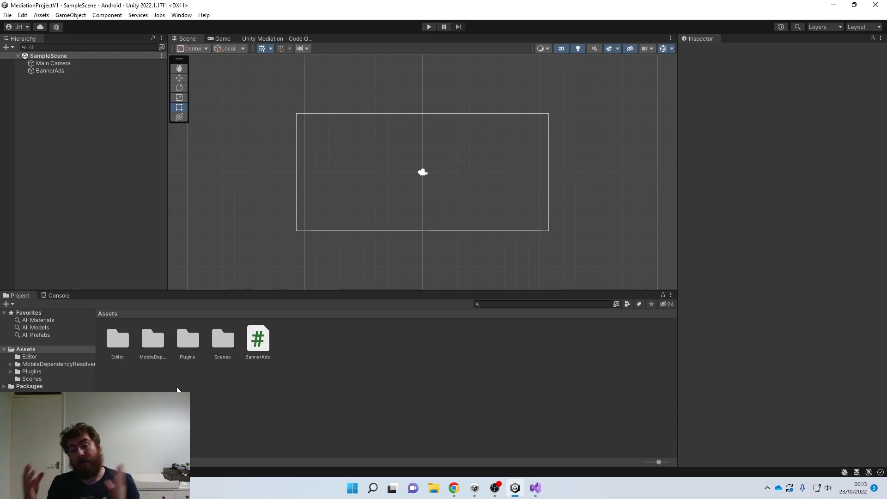
- View the projects in Unity Hub, and return to the BannerAds script in Visual Studio to review the platform-dependent IDs
{"action": "key", "text": "alt+Tab"}
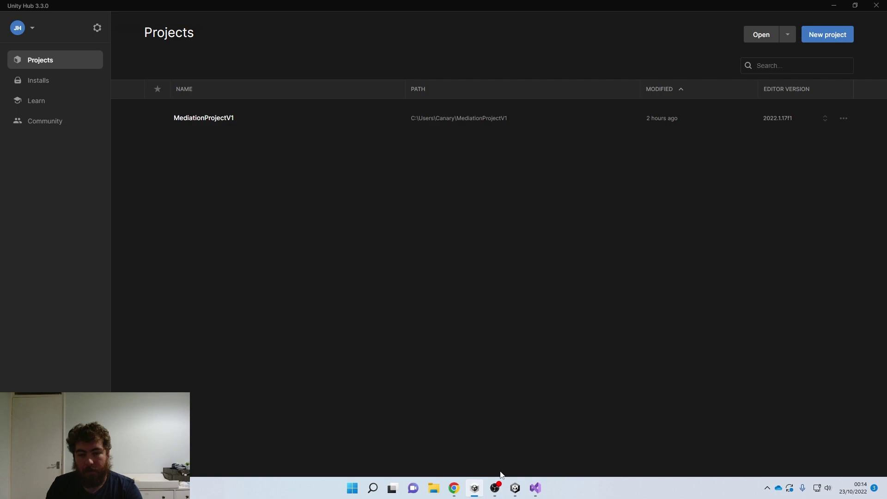
{"action": "left_click", "coordinate": [475, 489]}
{"action": "left_click", "coordinate": [322, 272]}
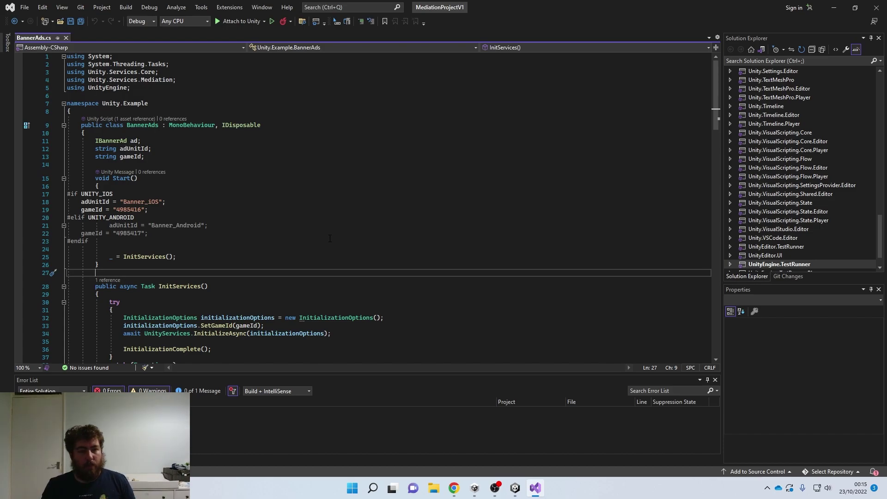
- In Unity's Mediation Code Generator, set the ad unit type to (INTERSTITIAL, Interstitial_Android) and copy the generated snippet
{"action": "left_click", "coordinate": [517, 489]}
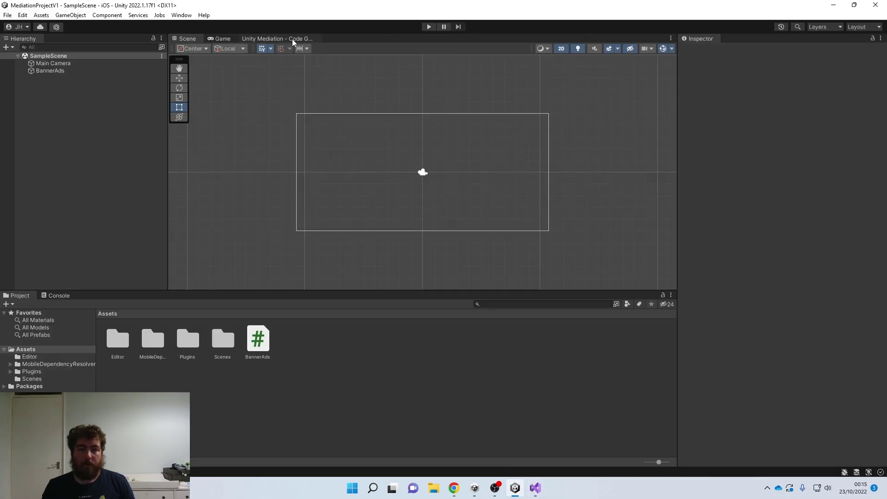
{"action": "left_click", "coordinate": [292, 39]}
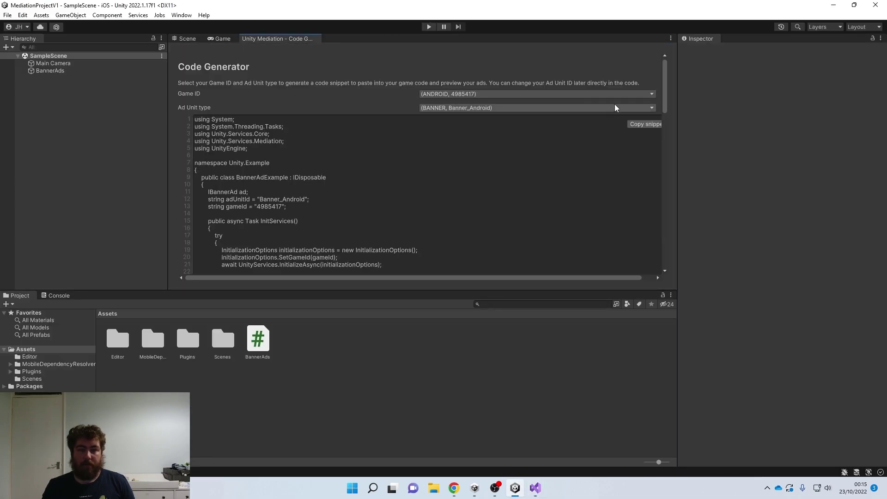
{"action": "left_click", "coordinate": [470, 111]}
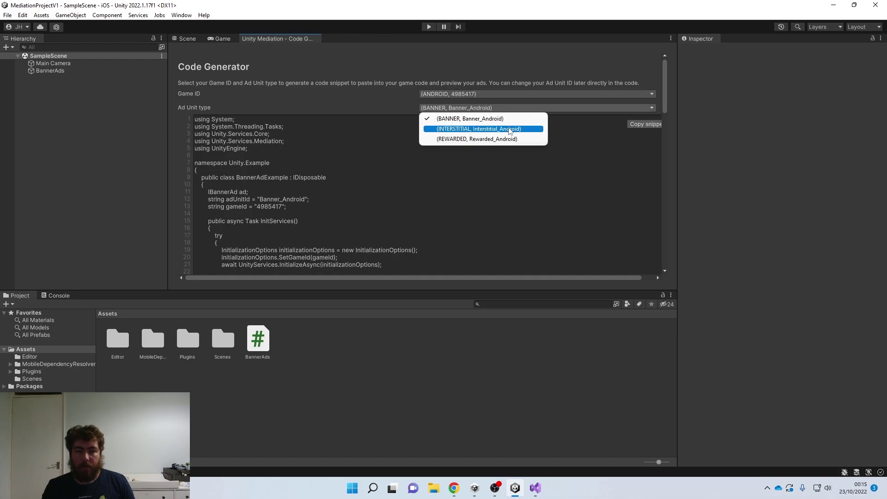
{"action": "left_click", "coordinate": [527, 129]}
{"action": "left_click", "coordinate": [646, 124]}
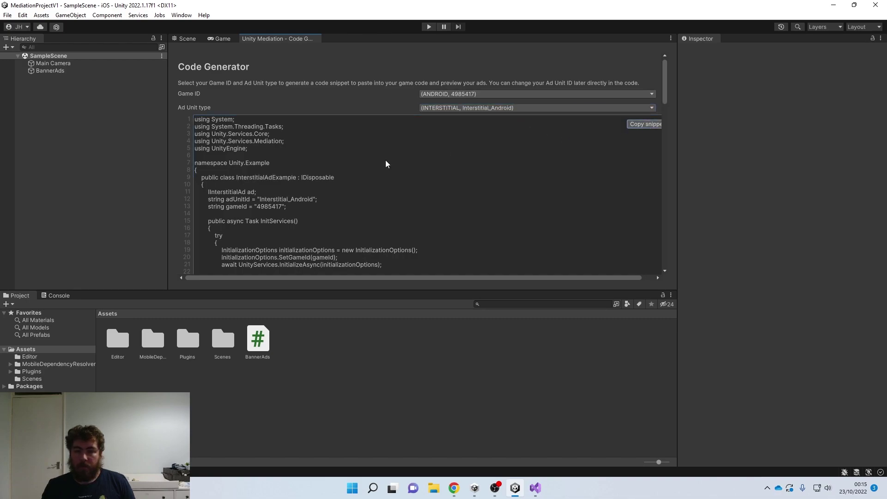
- Create an empty game object in SampleScene and name it InterstitialAds
{"action": "right_click", "coordinate": [58, 101]}
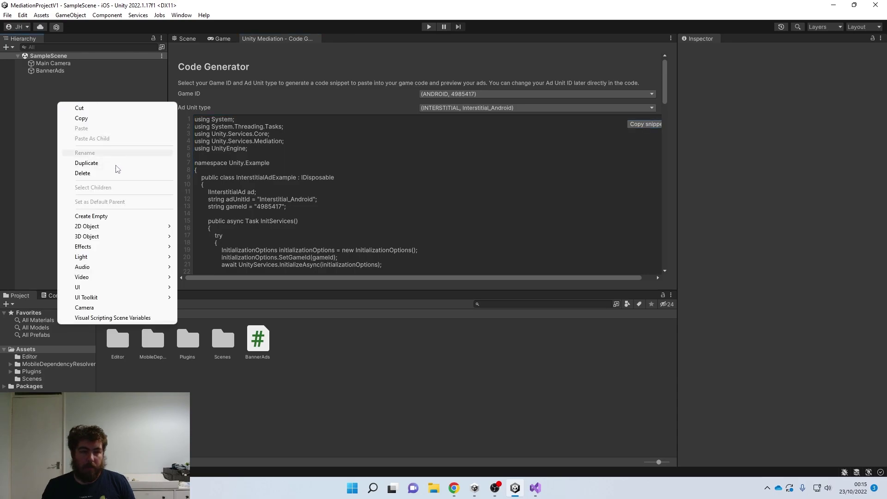
{"action": "left_click", "coordinate": [113, 214]}
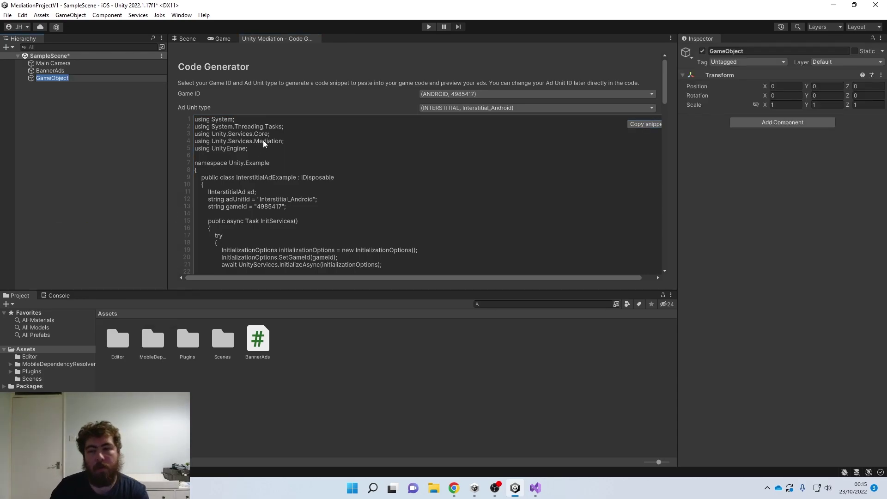
{"action": "type", "text": "In"}
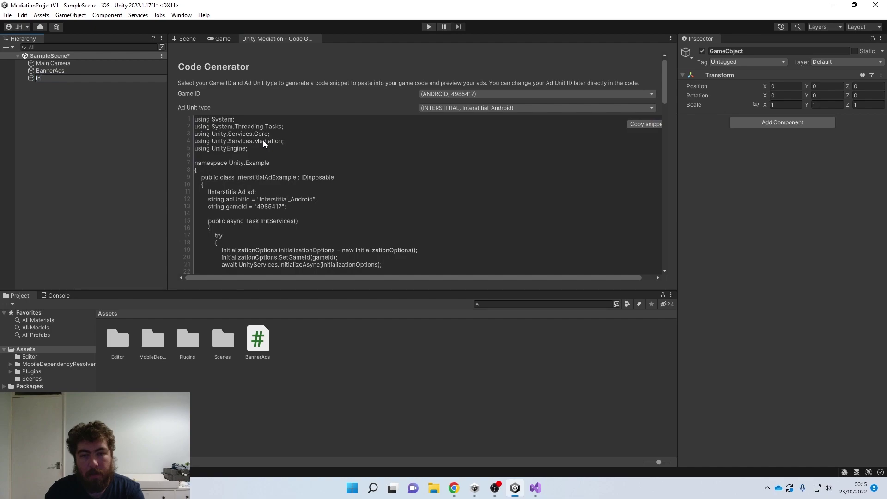
{"action": "type", "text": "terstitia"}
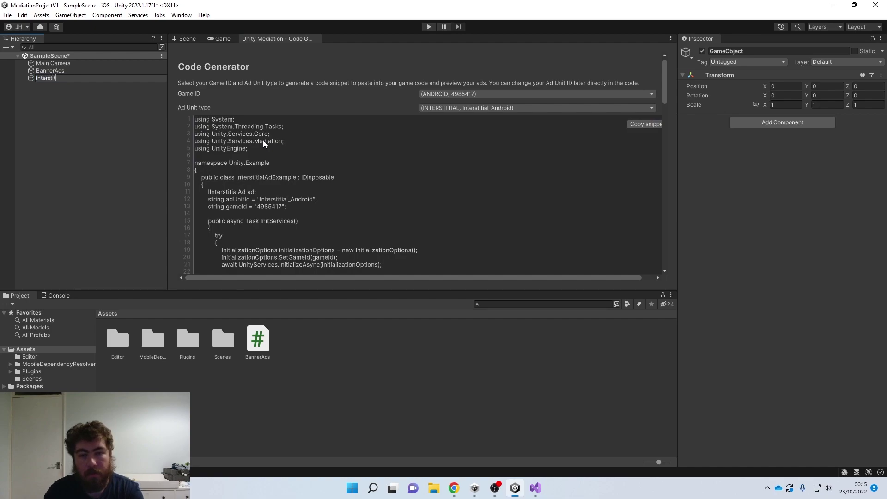
{"action": "type", "text": "lAds"}
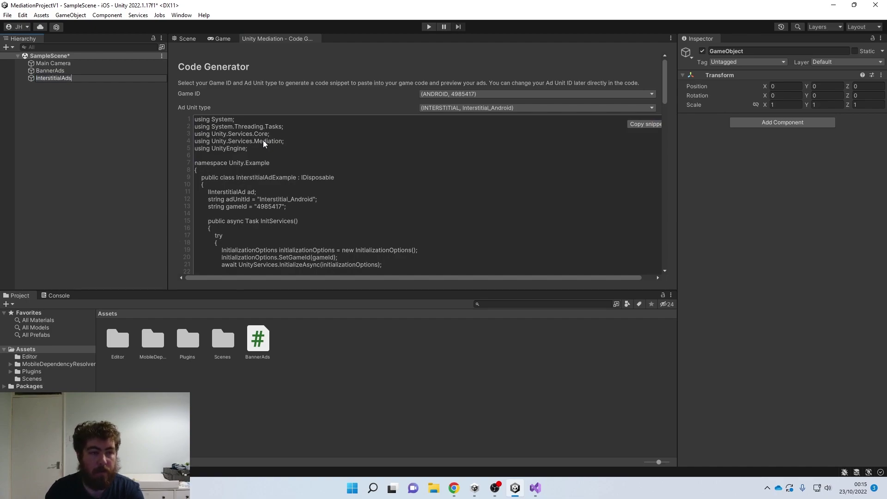
{"action": "key", "text": "Return"}
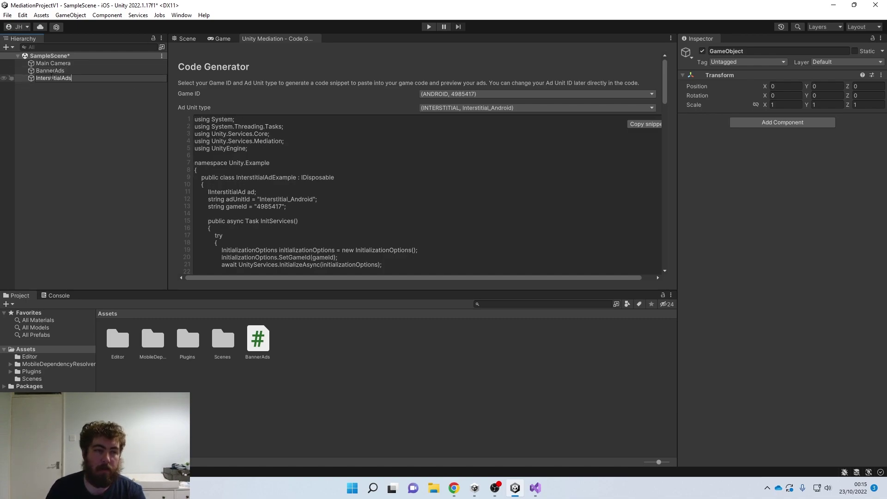
- Rename the InterstitialAds object from the snippet's copied class name InterstitialAdExample, shortening it to InterstitialAds
{"action": "double_click", "coordinate": [249, 178]}
{"action": "key", "text": "ctrl+c"}
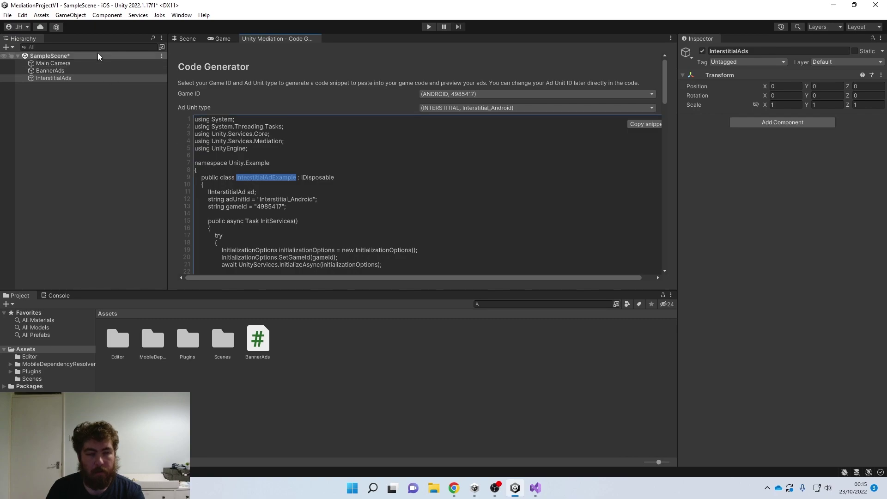
{"action": "left_click", "coordinate": [55, 78]}
{"action": "left_click", "coordinate": [59, 81]}
{"action": "key", "text": "ctrl+v"}
{"action": "key", "text": "BackSpace"}
{"action": "key", "text": "BackSpace"}
{"action": "key", "text": "BackSpace"}
{"action": "key", "text": "BackSpace"}
{"action": "key", "text": "BackSpace"}
{"action": "key", "text": "BackSpace"}
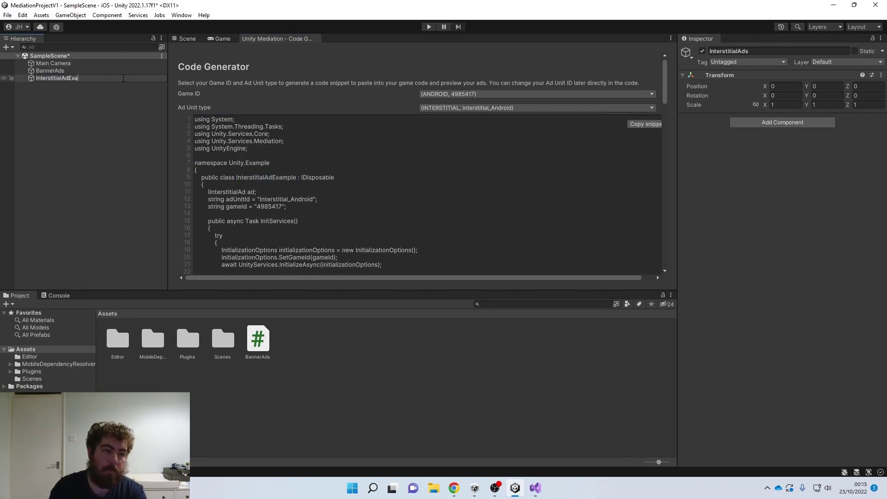
{"action": "type", "text": "s"}
{"action": "key", "text": "Return"}
- Create a new script named InterstitialAds and attach it to the InterstitialAds object
{"action": "left_click", "coordinate": [89, 93]}
{"action": "left_click", "coordinate": [69, 79]}
{"action": "left_click", "coordinate": [795, 123]}
{"action": "type", "text": "InterstitialAds"}
{"action": "key", "text": "Return"}
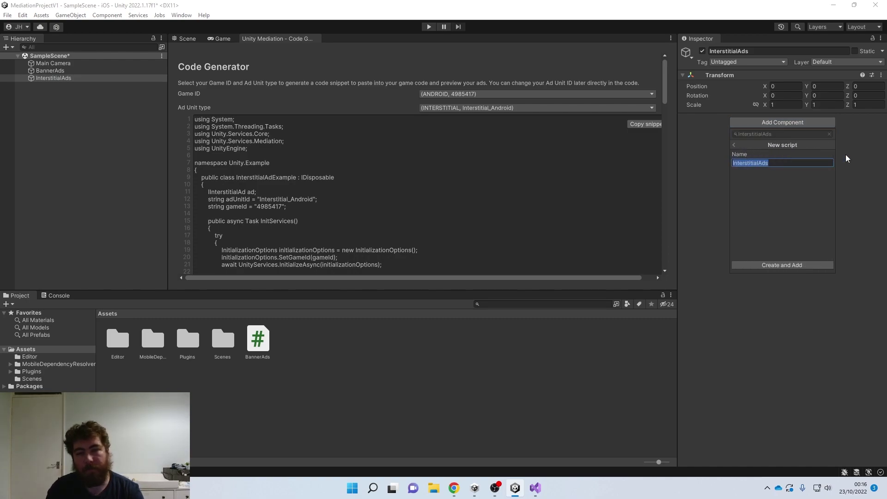
{"action": "key", "text": "Return"}
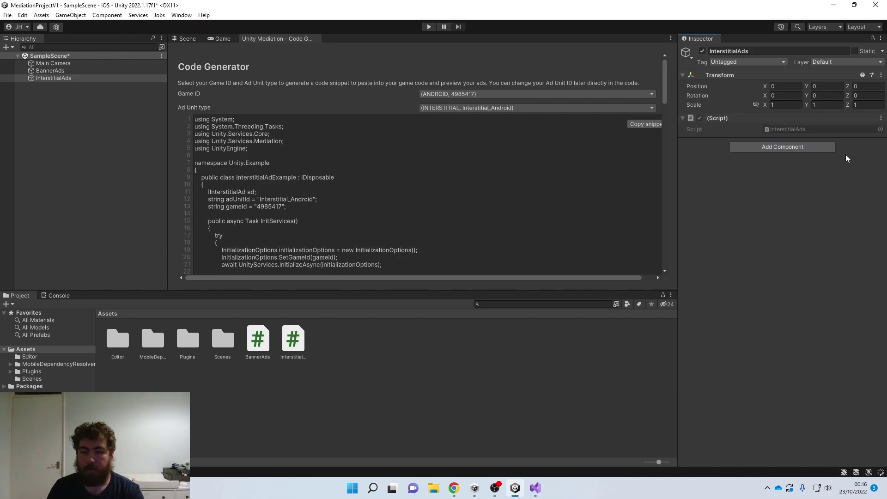
- Reselect the (INTERSTITIAL, Interstitial_Android) ad unit type in the Code Generator and copy its code snippet again
{"action": "left_click", "coordinate": [545, 109]}
{"action": "left_click", "coordinate": [479, 130]}
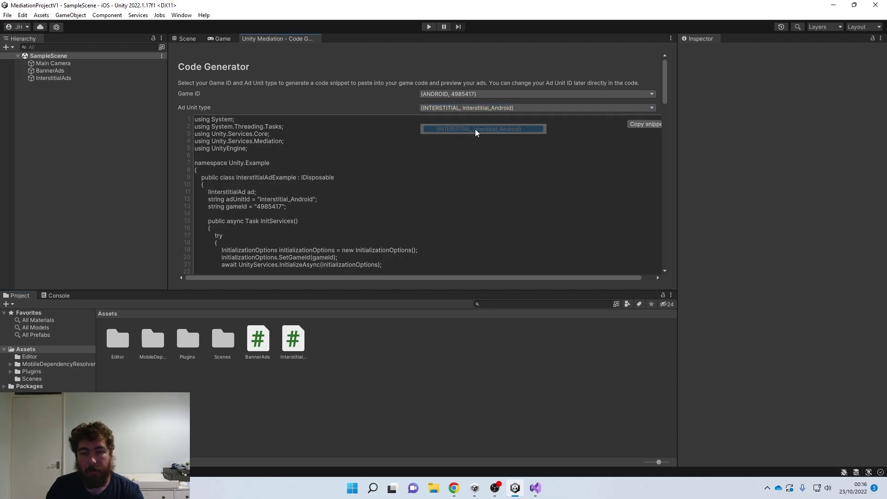
{"action": "left_click", "coordinate": [645, 124]}
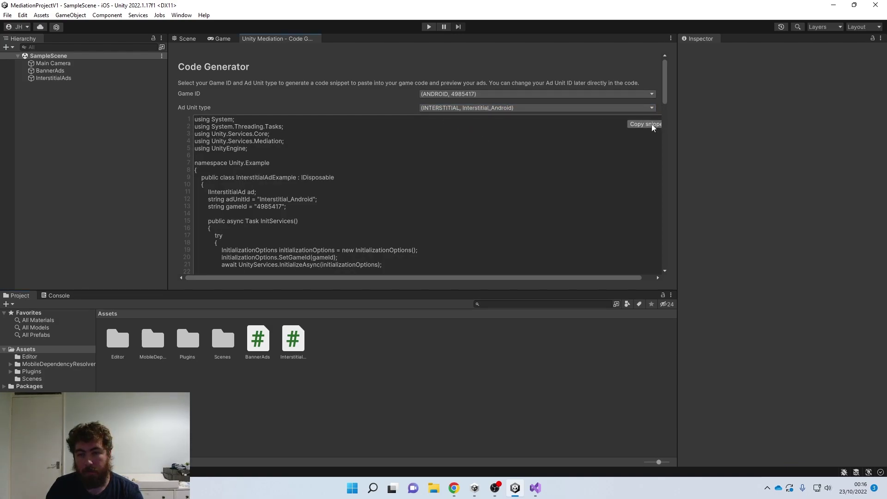
- Open the InterstitialAds script in Visual Studio, replace all its contents with the copied interstitial snippet and save it
{"action": "left_click", "coordinate": [292, 347]}
{"action": "left_click", "coordinate": [535, 488]}
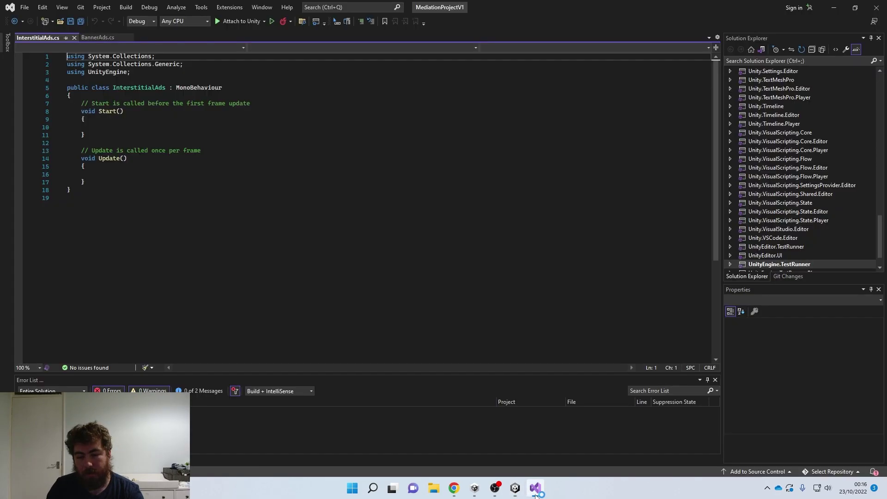
{"action": "key", "text": "ctrl+a"}
{"action": "key", "text": "ctrl+v"}
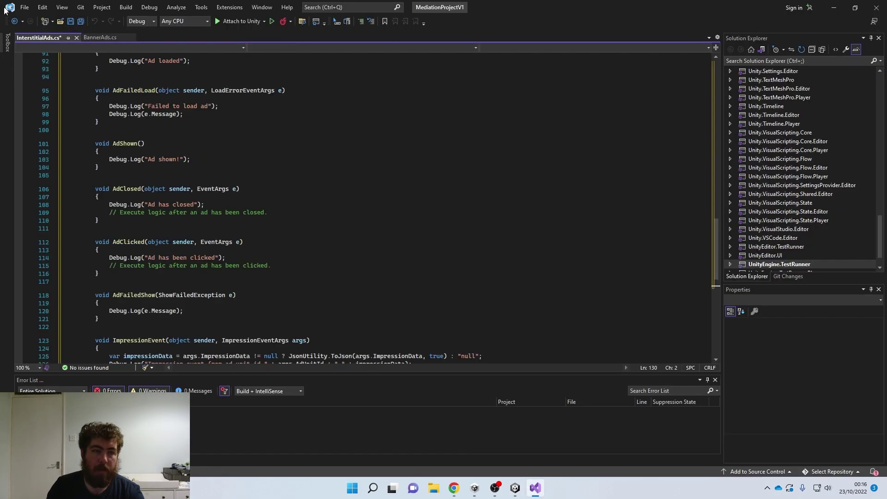
{"action": "key", "text": "ctrl+s"}
- Rename the script's class to InterstitialAds, make it inherit from MonoBehaviour ahead of IDisposable, and save the script
{"action": "scroll", "coordinate": [167, 127], "scroll_direction": "up", "scroll_amount": 20}
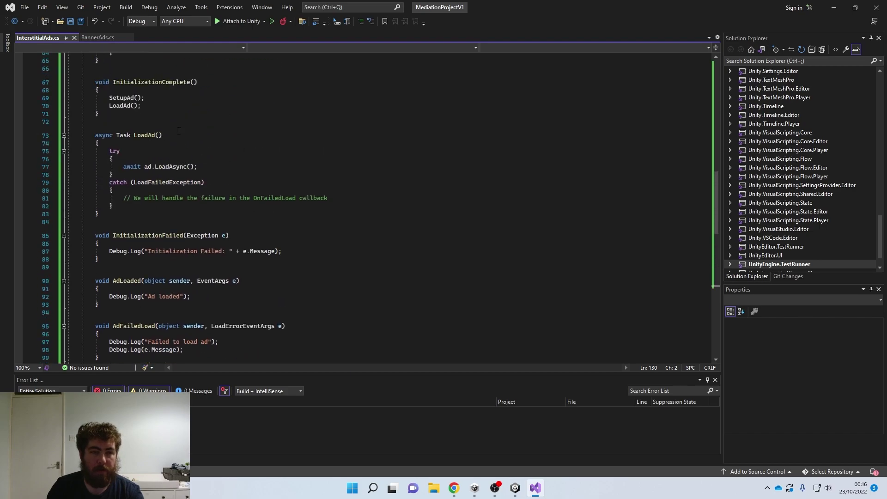
{"action": "left_click_drag", "start_coordinate": [201, 125], "coordinate": [177, 127]}
{"action": "type", "text": "s"}
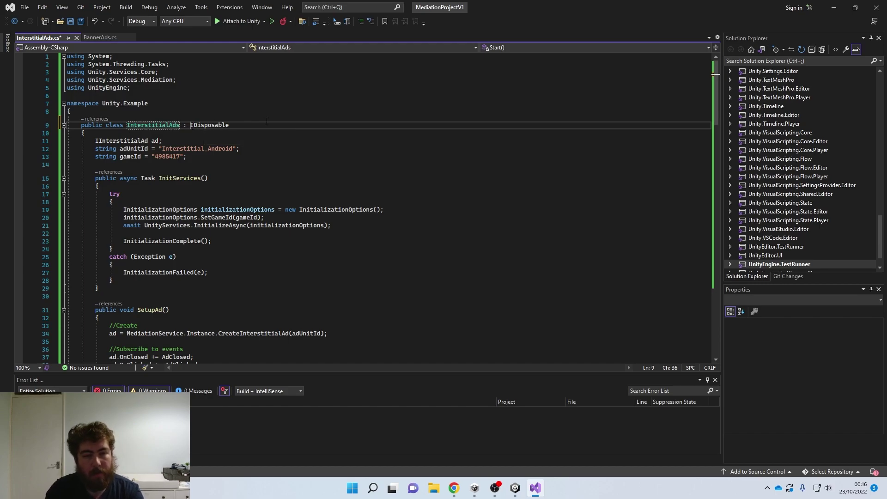
{"action": "type", "text": ","}
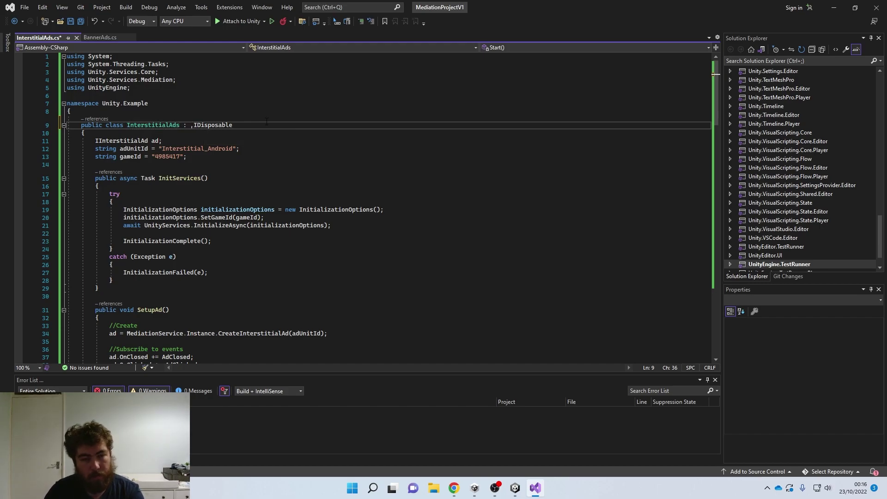
{"action": "type", "text": "mono"}
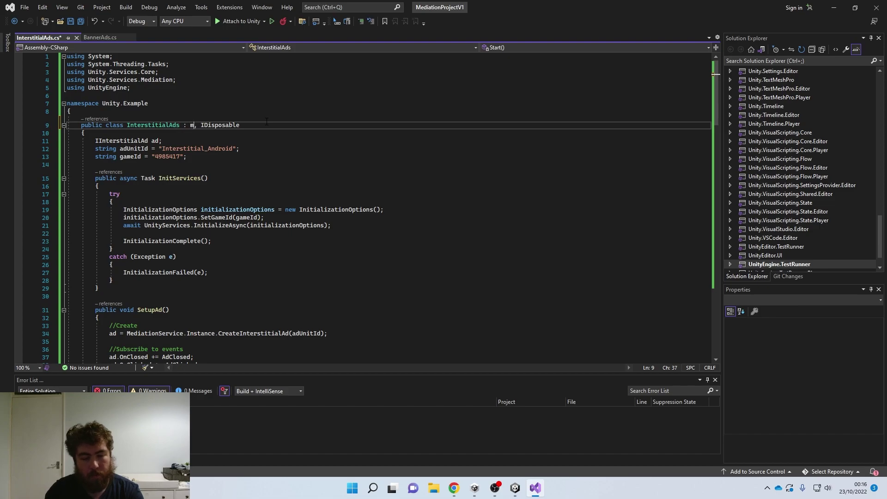
{"action": "key", "text": "Down"}
{"action": "key", "text": "Tab"}
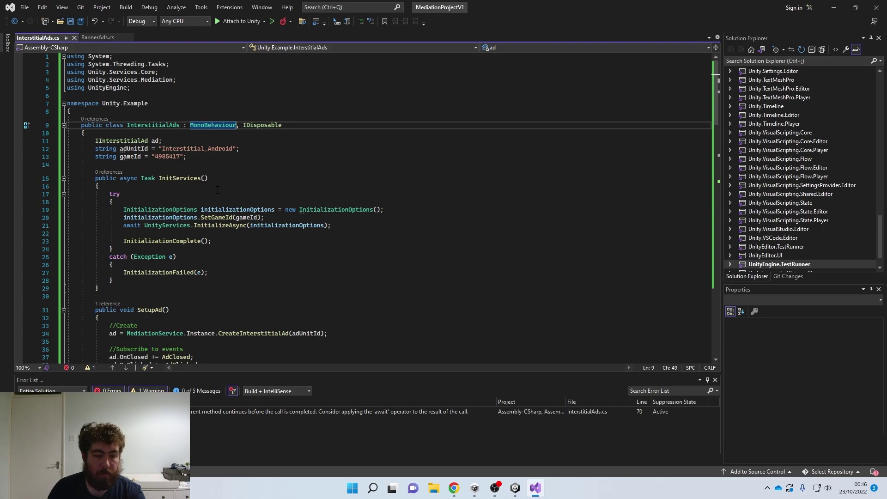
- Assign the LoadAd() call inside InitializationComplete to a discard with "_ =" in the InterstitialAds script
{"action": "scroll", "coordinate": [218, 190], "scroll_direction": "down", "scroll_amount": 5}
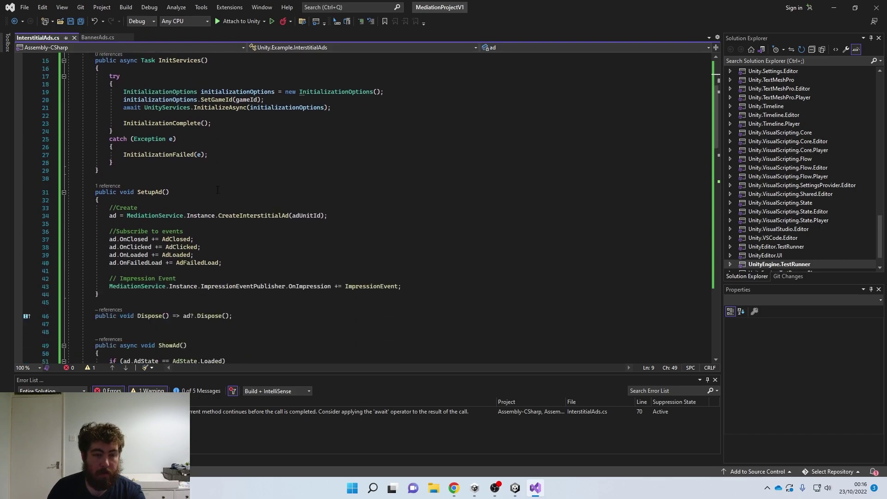
{"action": "scroll", "coordinate": [217, 190], "scroll_direction": "down", "scroll_amount": 12}
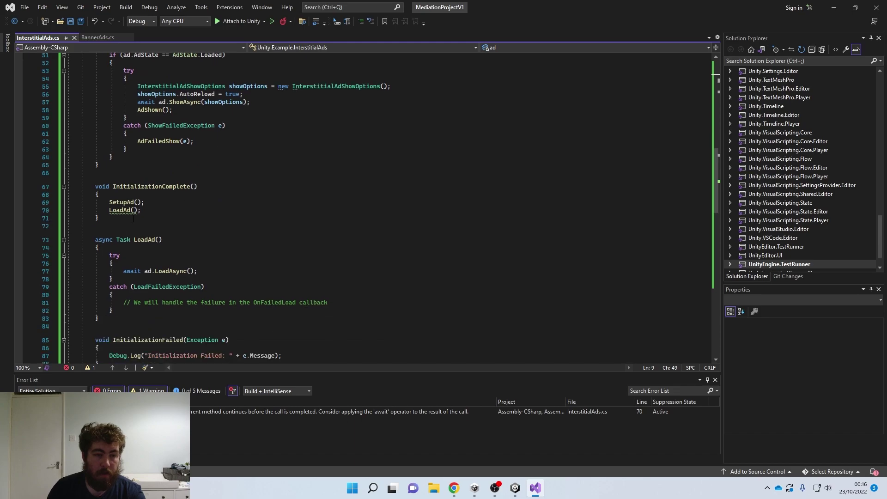
{"action": "left_click", "coordinate": [110, 210]}
{"action": "type", "text": "_ ="}
{"action": "key", "text": "BackSpace"}
{"action": "key", "text": "BackSpace"}
{"action": "type", "text": "="}
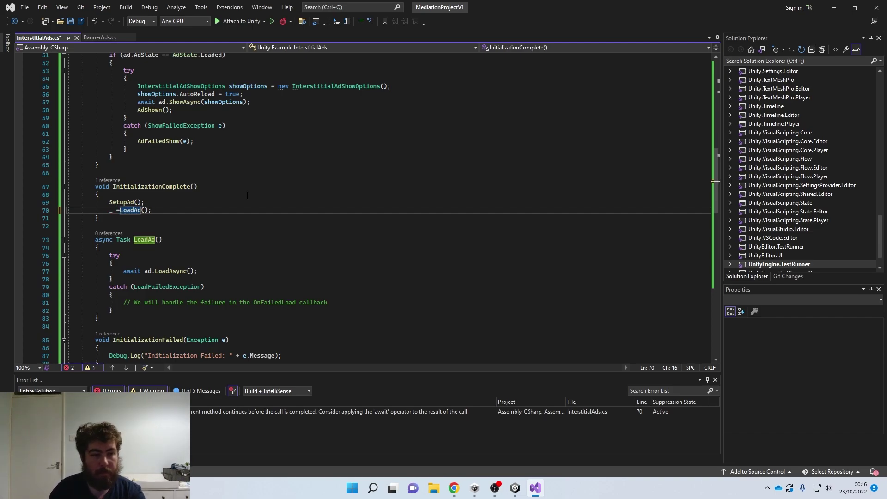
{"action": "scroll", "coordinate": [228, 209], "scroll_direction": "up", "scroll_amount": 17}
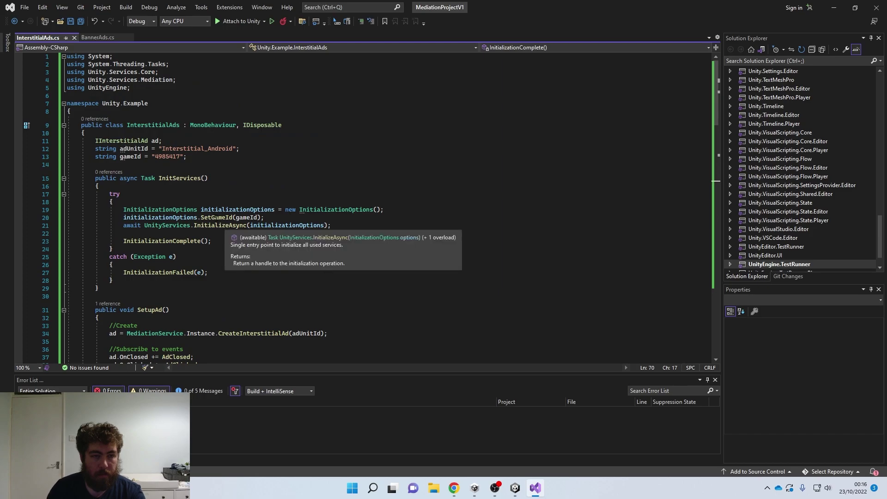
- Add a void Start() method with an empty body between the gameId field and InitServices
{"action": "left_click", "coordinate": [206, 161]}
{"action": "key", "text": "Return"}
{"action": "key", "text": "Return"}
{"action": "key", "text": "Return"}
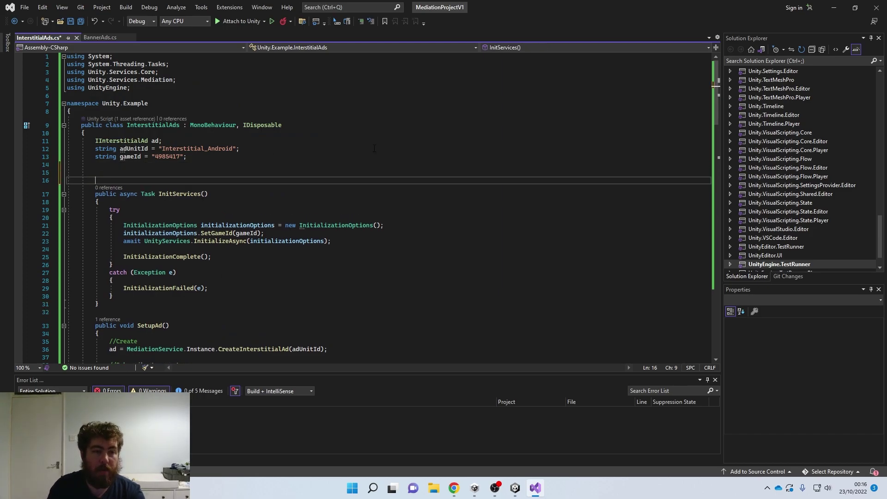
{"action": "key", "text": "Up"}
{"action": "key", "text": "Up"}
{"action": "type", "text": "void Start"}
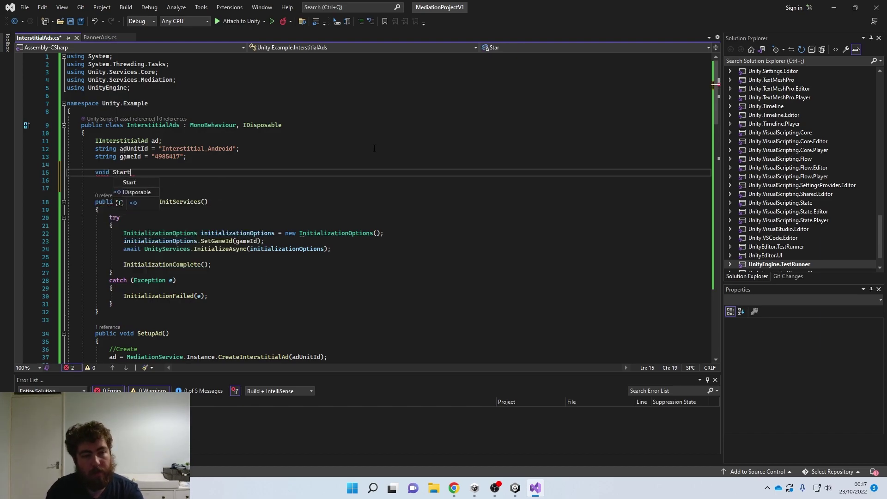
{"action": "type", "text": "()"}
{"action": "key", "text": "Return"}
{"action": "type", "text": "{"}
{"action": "key", "text": "Return"}
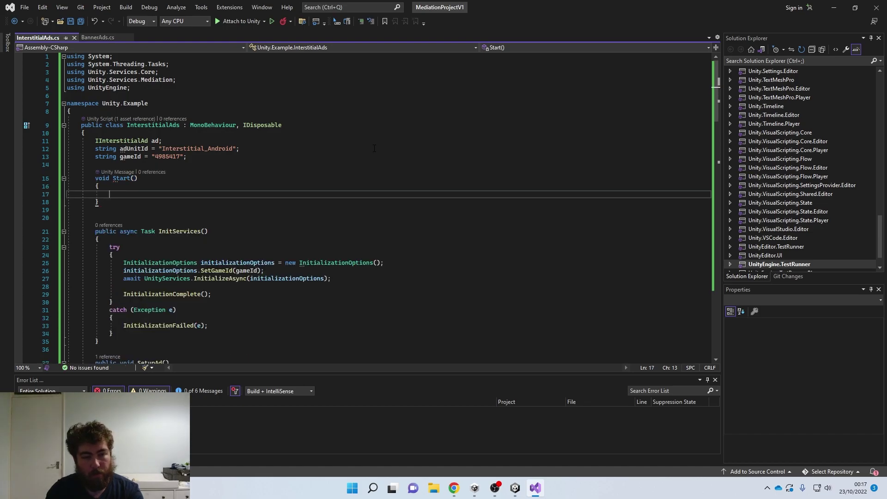
- Call InitServices() through a discard, "_ = InitServices();", inside Start and save the script
{"action": "type", "text": "_ = "}
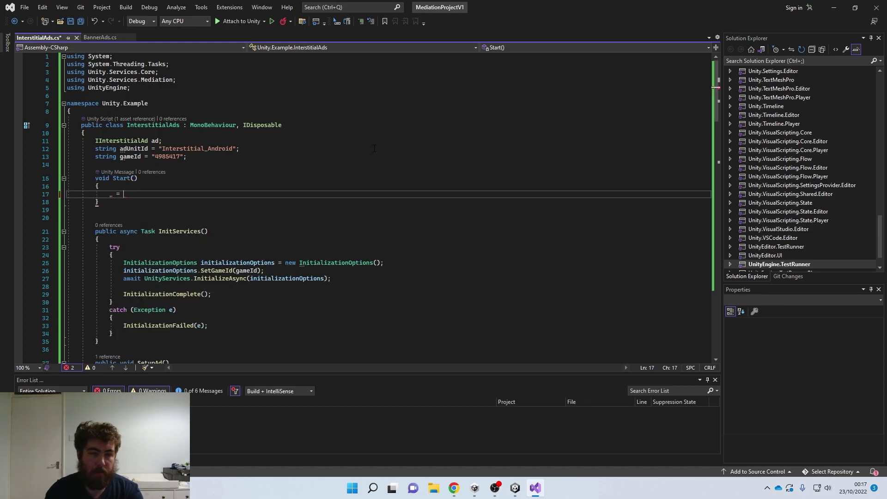
{"action": "type", "text": "In"}
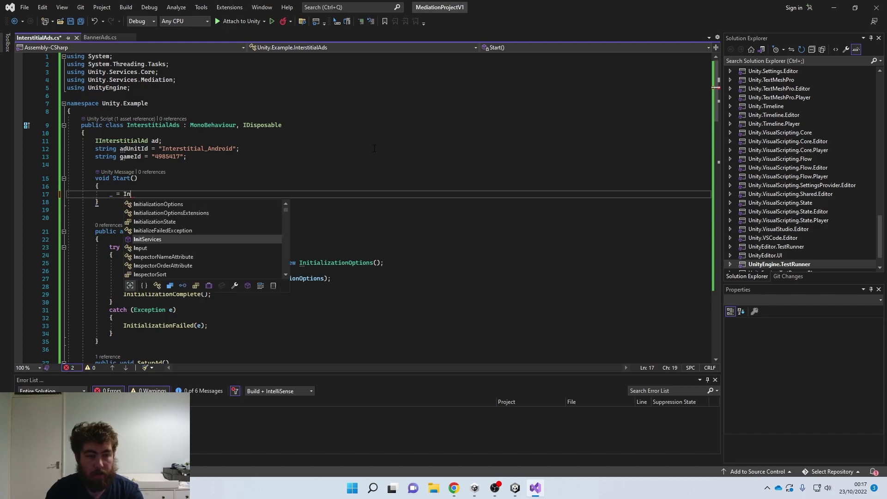
{"action": "type", "text": "itServices()"}
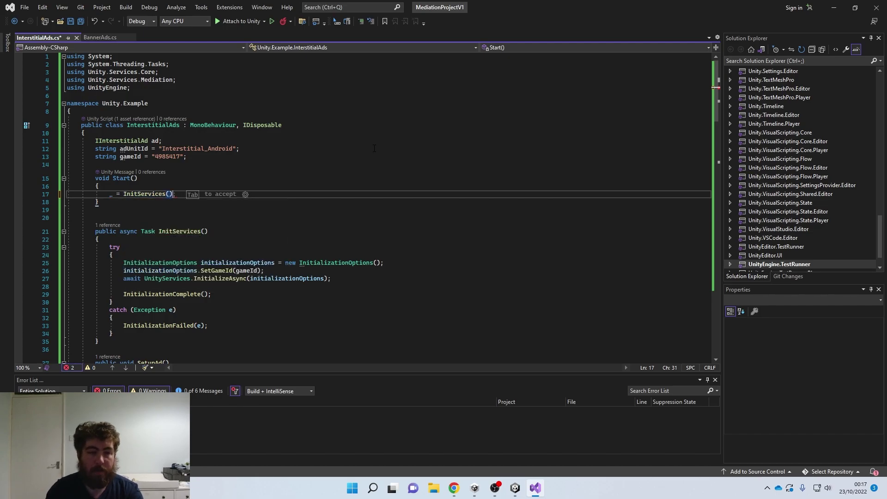
{"action": "type", "text": ";"}
{"action": "key", "text": "ctrl+s"}
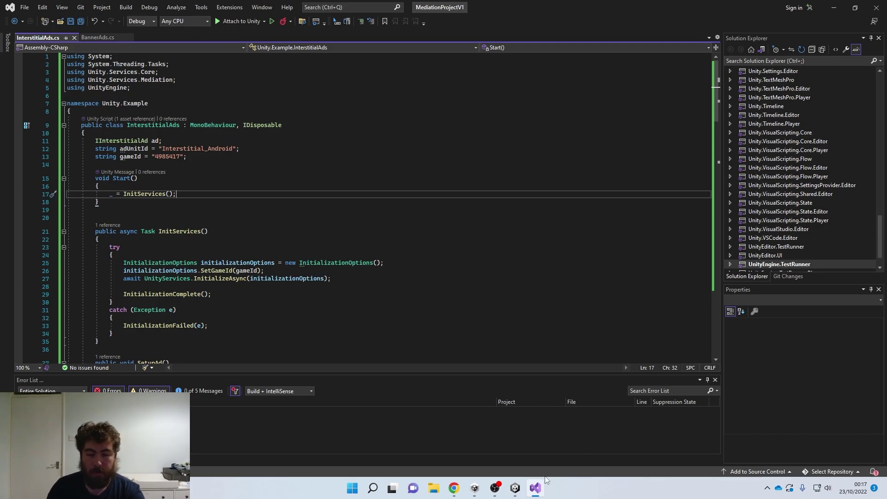
- Insert an "#if UNITY_IOS" directive in Start above the InitServices call
{"action": "left_click", "coordinate": [169, 183]}
{"action": "key", "text": "Return"}
{"action": "key", "text": "Return"}
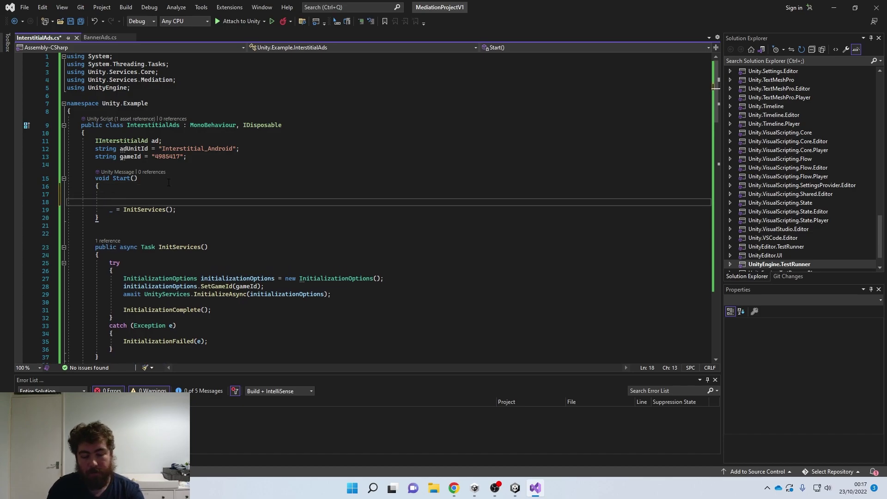
{"action": "type", "text": "#i"}
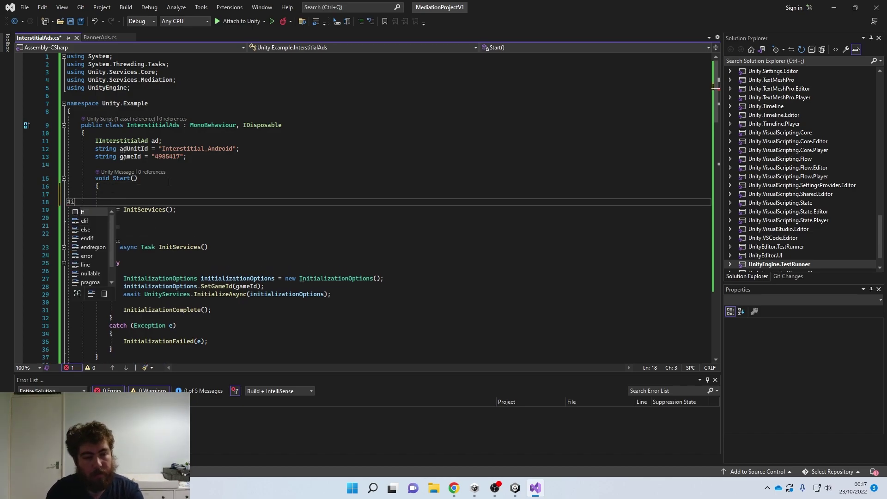
{"action": "type", "text": "f UNIT"}
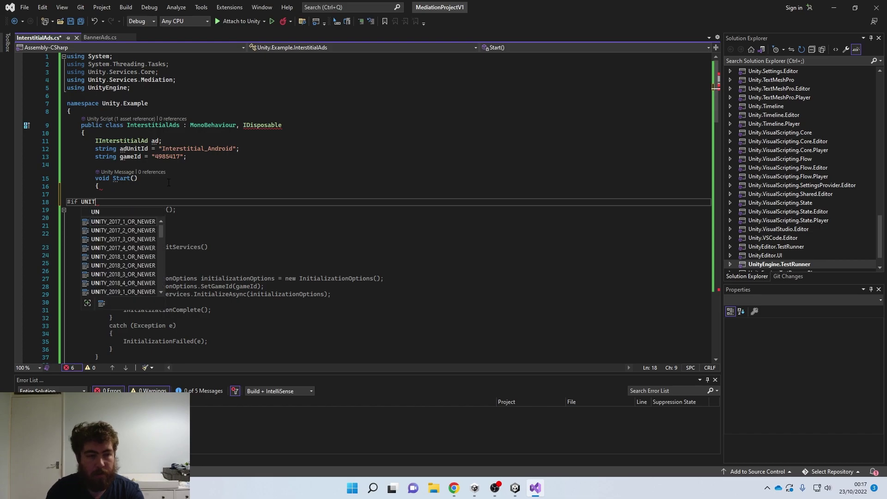
{"action": "type", "text": "Y_IOS"}
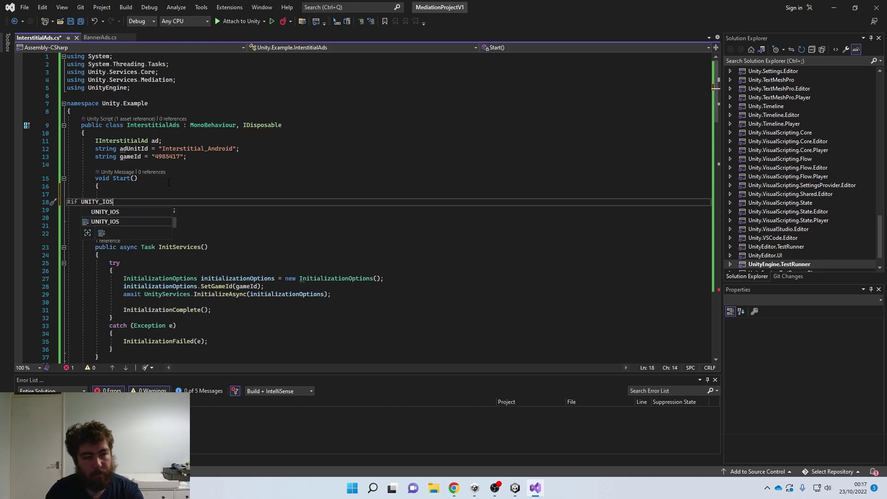
{"action": "key", "text": "Return"}
{"action": "key", "text": "Return"}
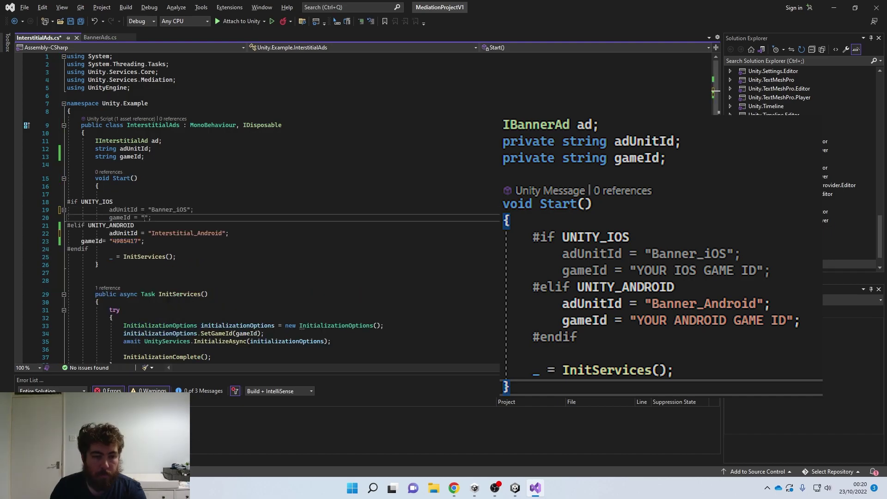
- Set the gameId in the UNITY_IOS branch to "4985416" and save the script
{"action": "type", "text": "4985417"}
{"action": "key", "text": "BackSpace"}
{"action": "type", "text": "6"}
{"action": "key", "text": "ctrl+s"}
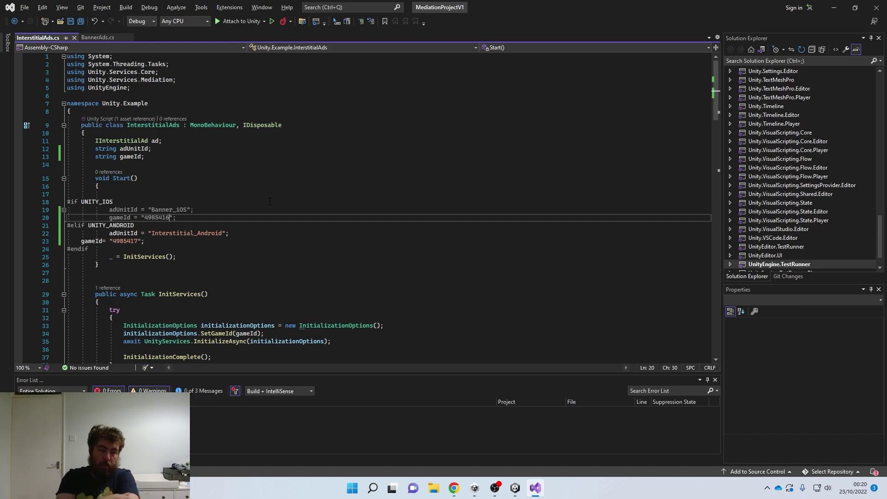
{"action": "left_click_drag", "start_coordinate": [88, 249], "coordinate": [67, 202]}
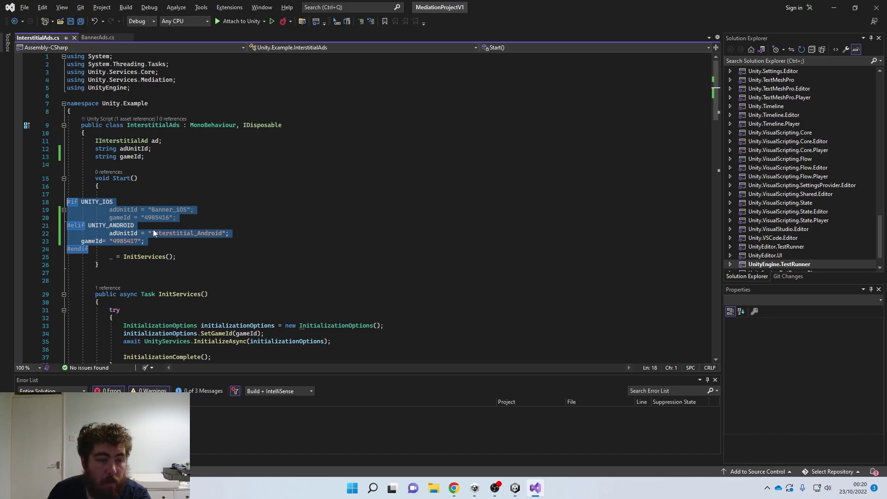
{"action": "left_click", "coordinate": [148, 248]}
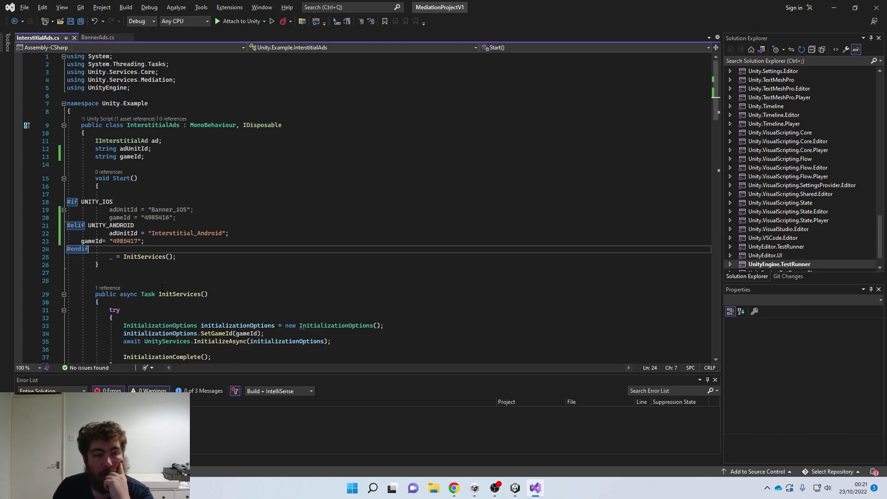
- Switch to Unity, show the Scene view and delete the BannerAds object from SampleScene
{"action": "left_click", "coordinate": [515, 489]}
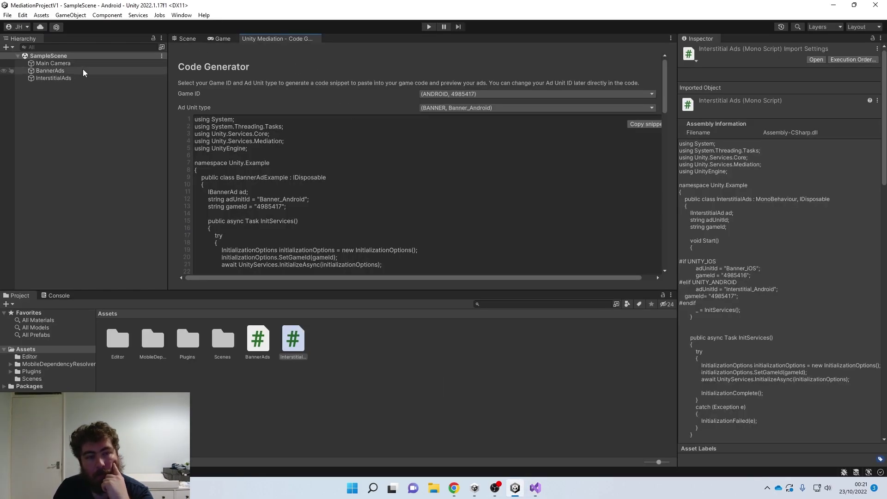
{"action": "left_click", "coordinate": [184, 39]}
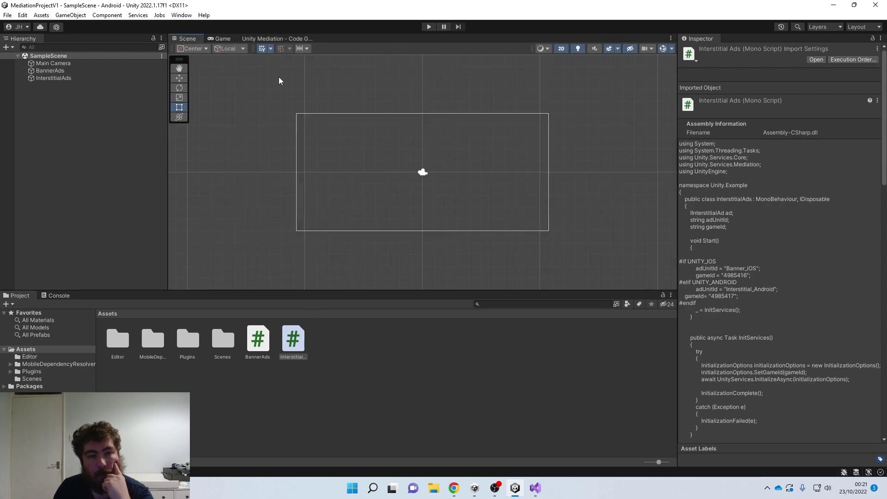
{"action": "left_click", "coordinate": [53, 72]}
{"action": "right_click", "coordinate": [51, 72]}
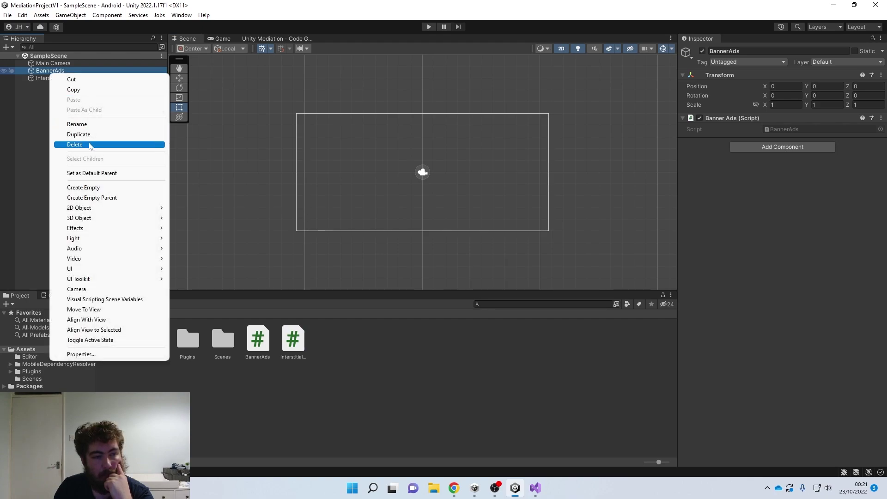
{"action": "left_click", "coordinate": [75, 145]}
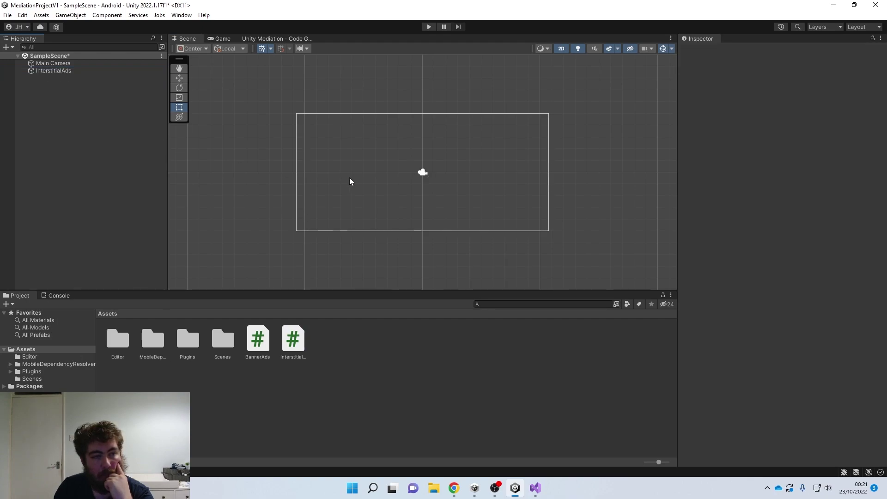
- Run the scene, check the Console log for the interstitial ad's loading message, and stop playback
{"action": "left_click", "coordinate": [429, 27]}
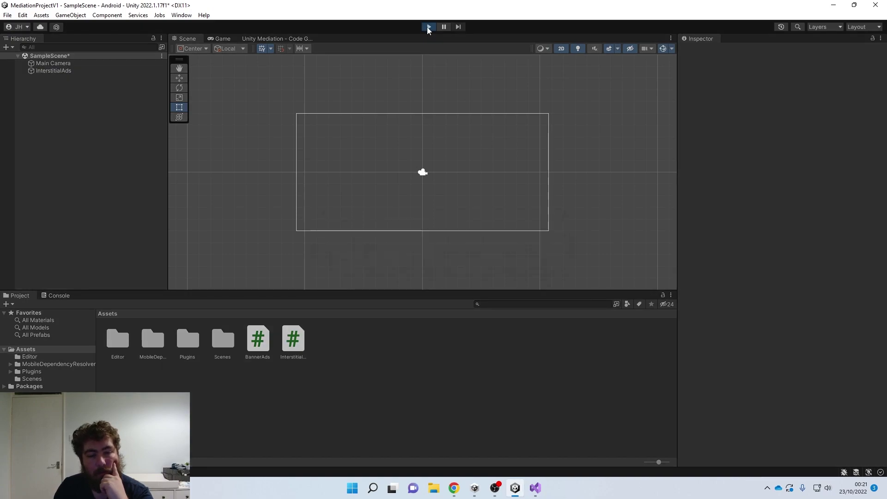
{"action": "left_click", "coordinate": [56, 297]}
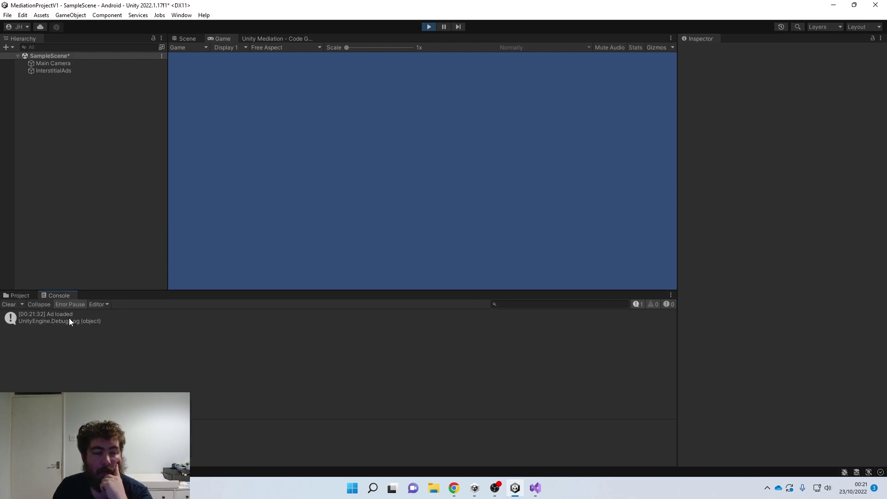
{"action": "left_click", "coordinate": [69, 317]}
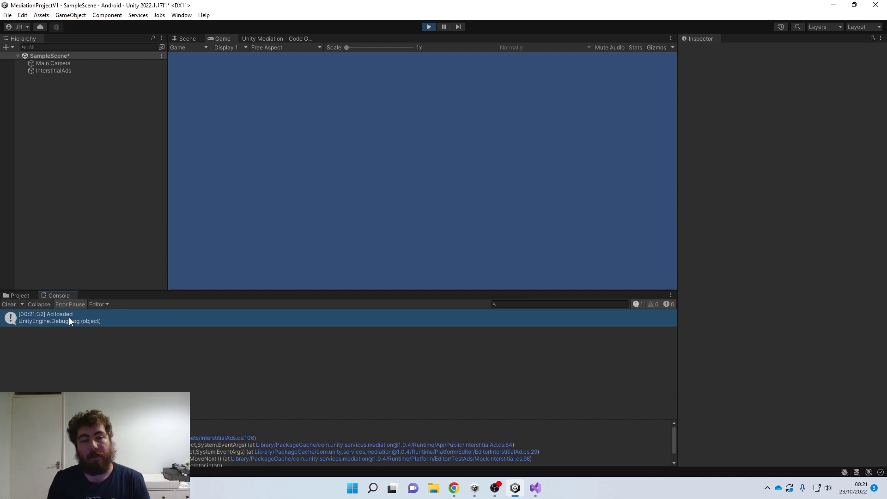
{"action": "left_click", "coordinate": [428, 26]}
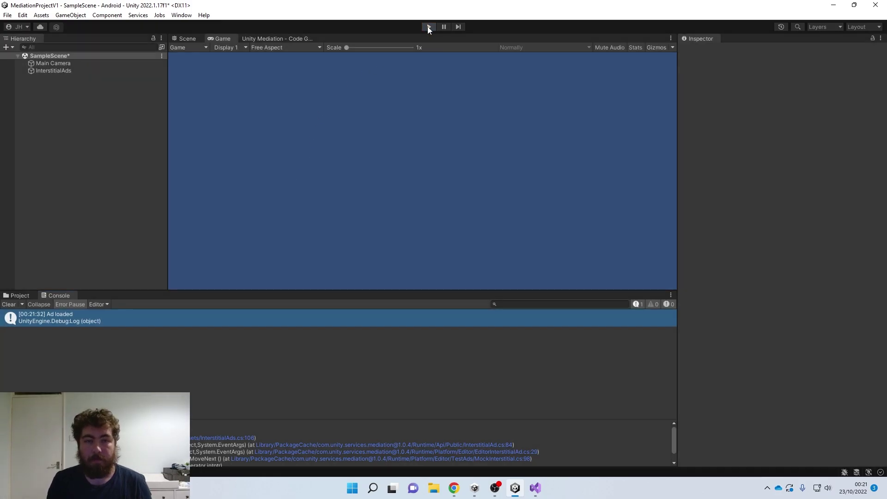
- Add a legacy UI button to SampleScene
{"action": "left_click", "coordinate": [90, 63]}
{"action": "right_click", "coordinate": [88, 64]}
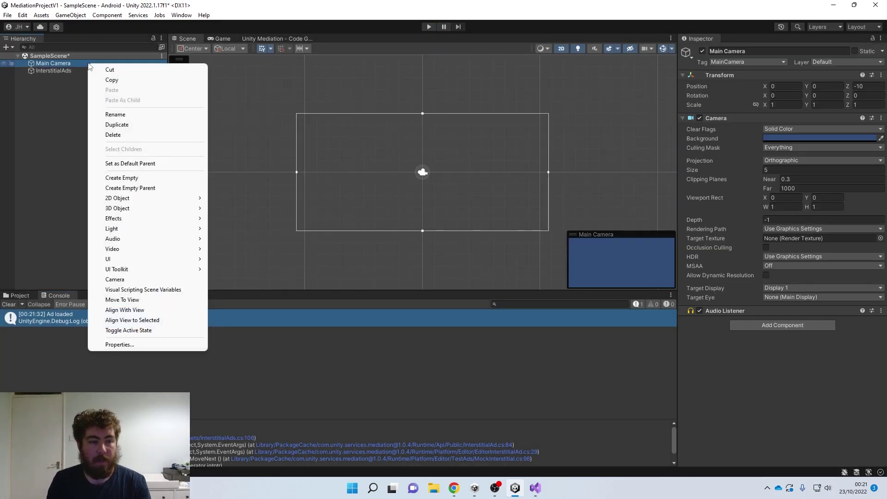
{"action": "left_click", "coordinate": [45, 123]}
{"action": "right_click", "coordinate": [46, 124]}
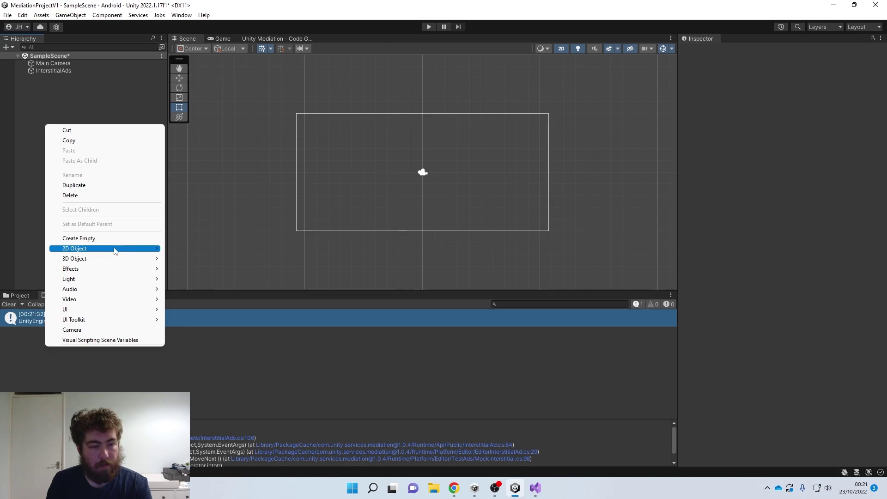
{"action": "mouse_move", "coordinate": [116, 311]}
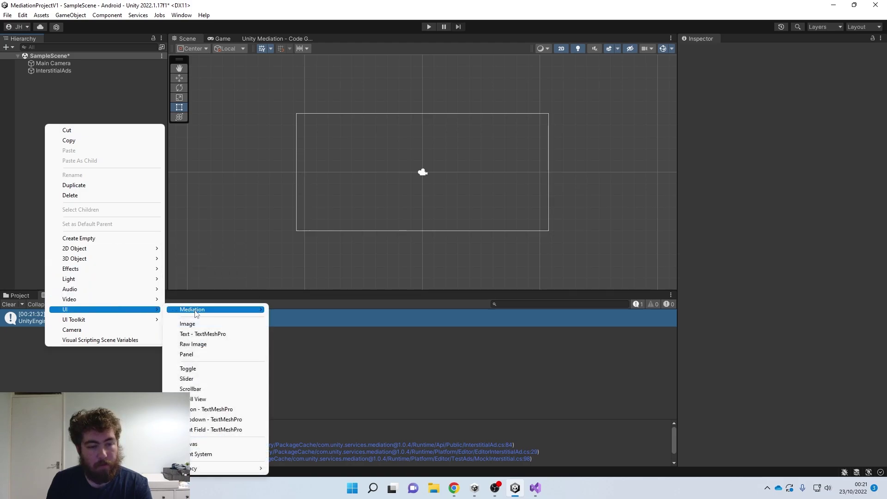
{"action": "left_click", "coordinate": [231, 356]}
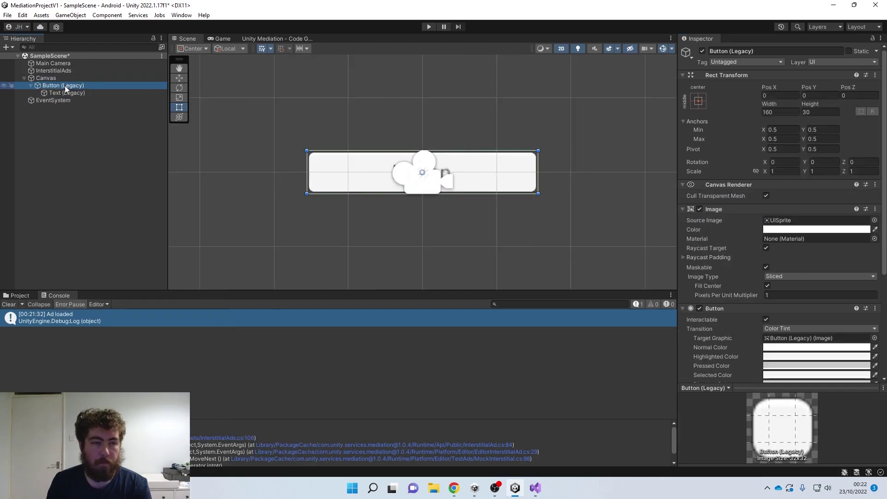
- Set the legacy button's label text to "Level Completed"
{"action": "left_click", "coordinate": [69, 92]}
{"action": "left_click", "coordinate": [721, 233]}
{"action": "type", "text": "Level Completed"}
{"action": "left_click", "coordinate": [622, 227]}
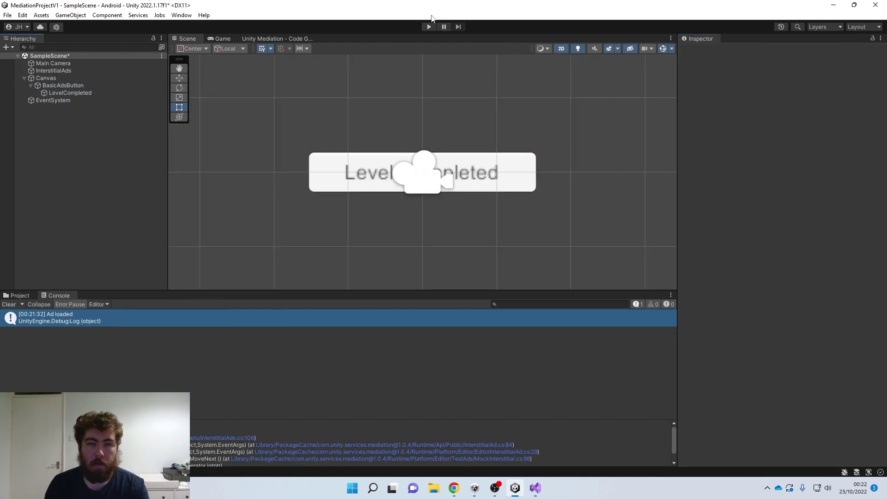
- Move the Level Completed button from the centre to the left side of the canvas at the same height
{"action": "scroll", "coordinate": [365, 175], "scroll_direction": "down", "scroll_amount": 3}
{"action": "scroll", "coordinate": [365, 175], "scroll_direction": "down", "scroll_amount": 3}
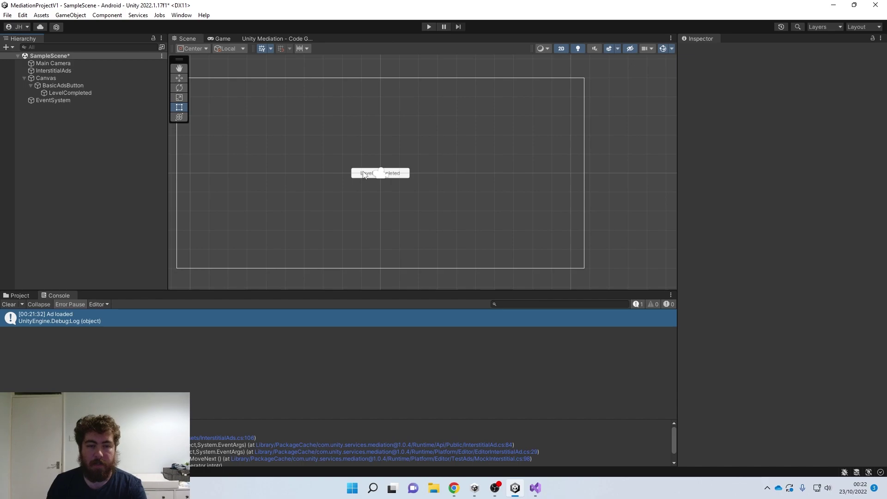
{"action": "left_click", "coordinate": [260, 138]}
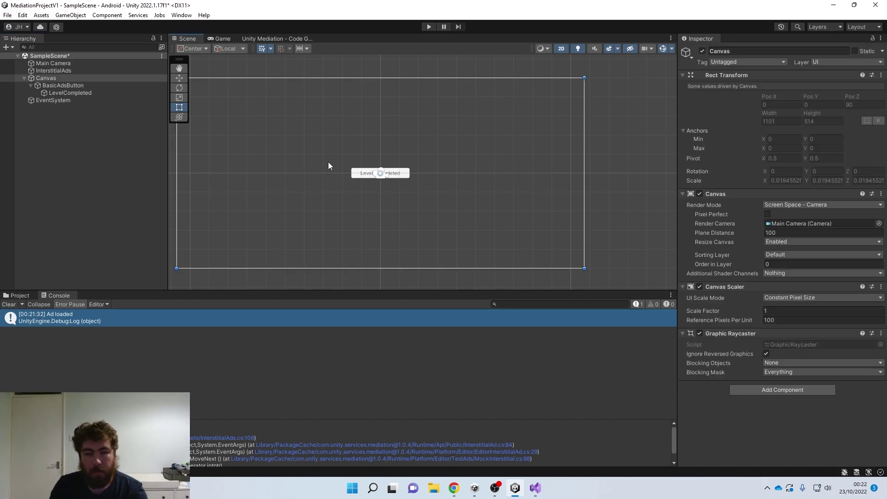
{"action": "left_click", "coordinate": [361, 177]}
{"action": "left_click_drag", "start_coordinate": [364, 179], "coordinate": [241, 178]}
{"action": "left_click", "coordinate": [268, 213]}
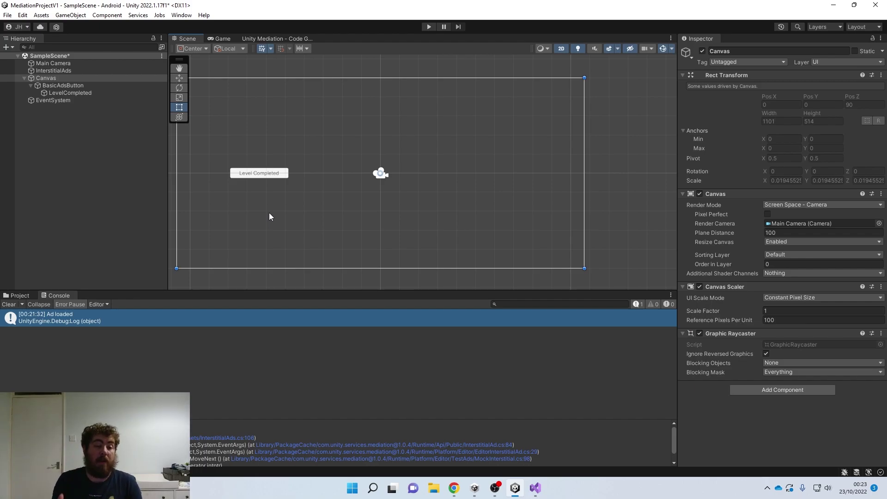
- Add an On Click event to the Level Completed button that calls InterstitialAds.ShowAd on the InterstitialAds object
{"action": "left_click", "coordinate": [273, 176]}
{"action": "scroll", "coordinate": [829, 334], "scroll_direction": "down", "scroll_amount": 5}
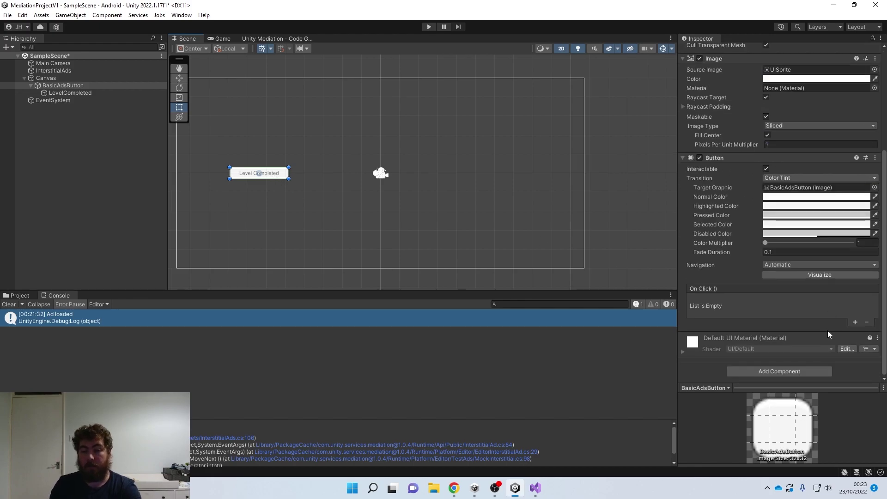
{"action": "left_click", "coordinate": [856, 323]}
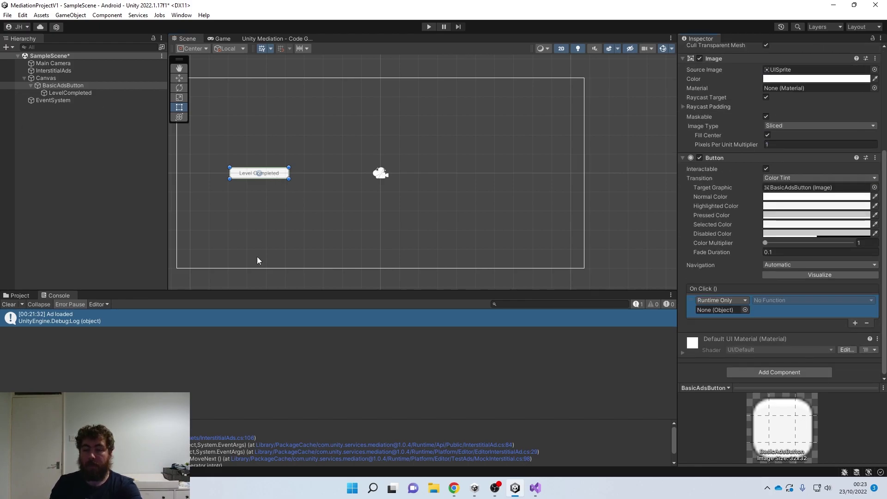
{"action": "left_click_drag", "start_coordinate": [60, 71], "coordinate": [735, 310]}
{"action": "left_click", "coordinate": [804, 300]}
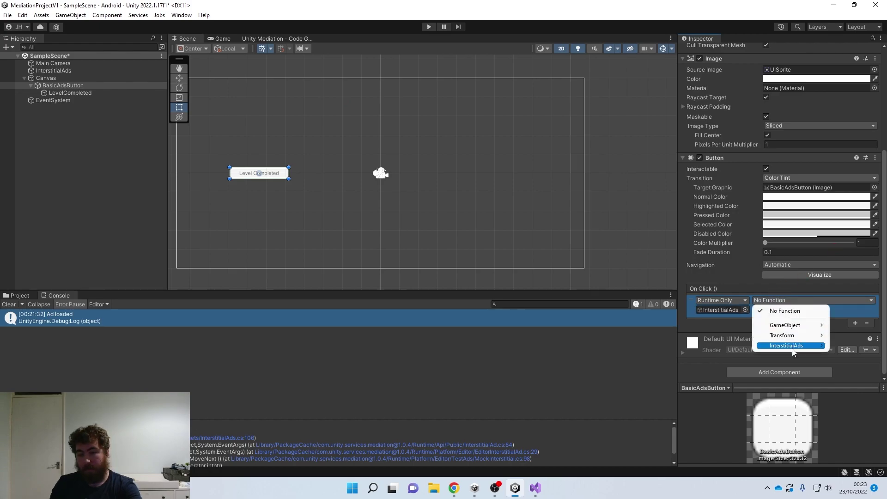
{"action": "mouse_move", "coordinate": [793, 352]}
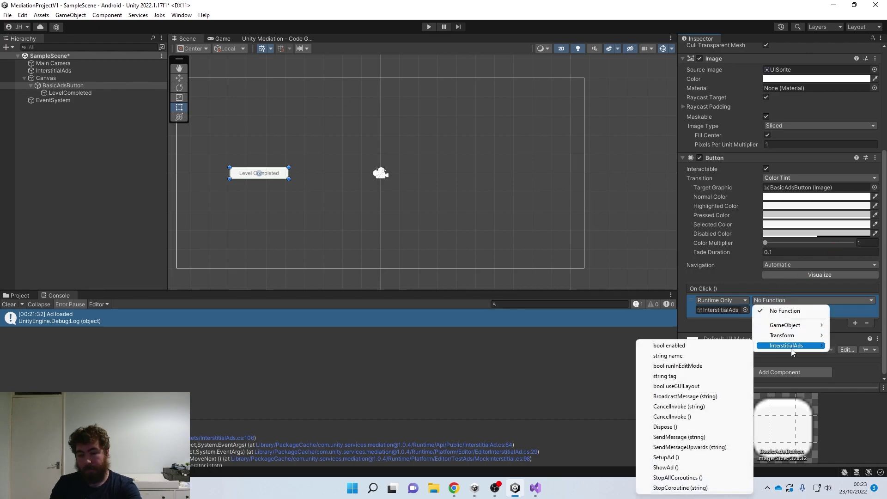
{"action": "left_click", "coordinate": [673, 468]}
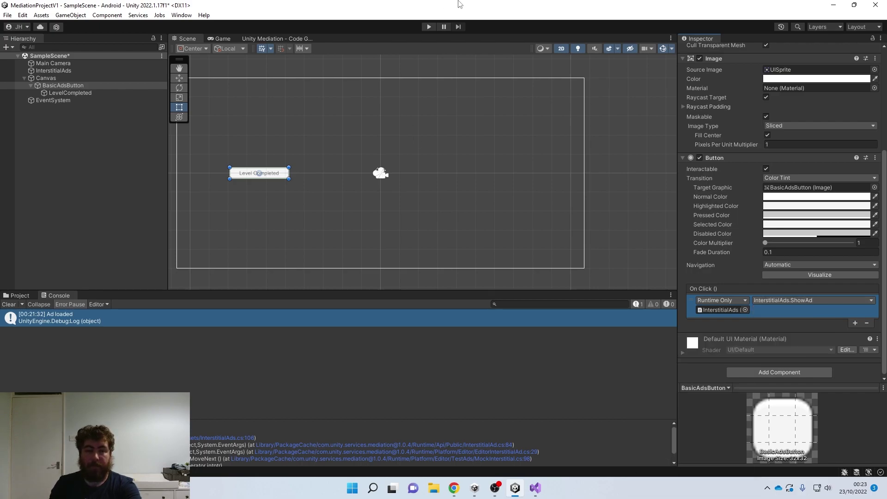
- Run the scene, show and close the interstitial ad twice with the Level Completed button, check the Console log, and stop playback
{"action": "left_click", "coordinate": [428, 25]}
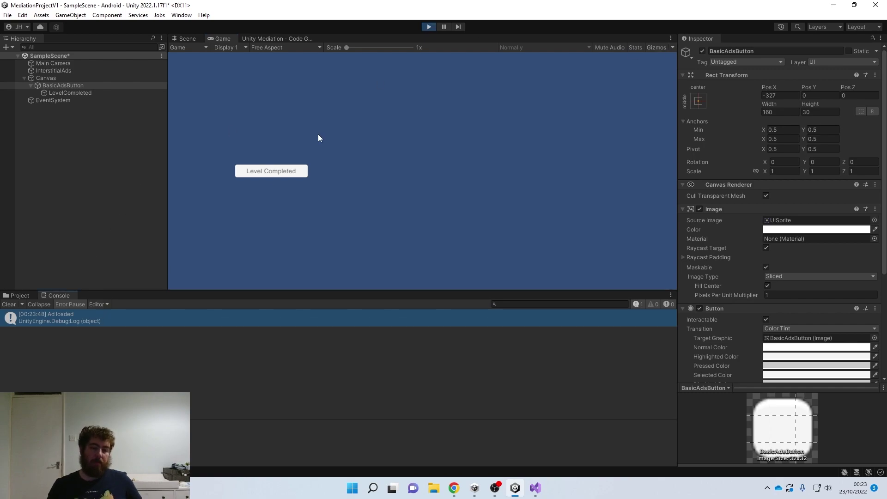
{"action": "left_click", "coordinate": [266, 174]}
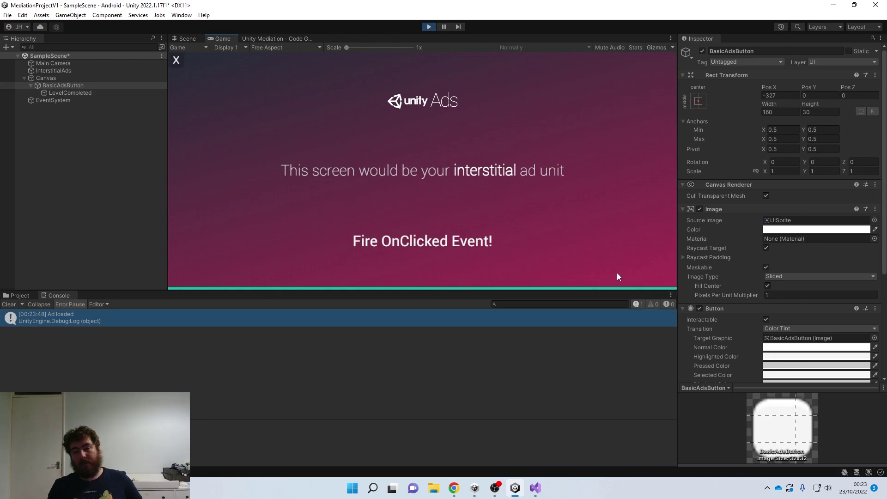
{"action": "left_click", "coordinate": [176, 60]}
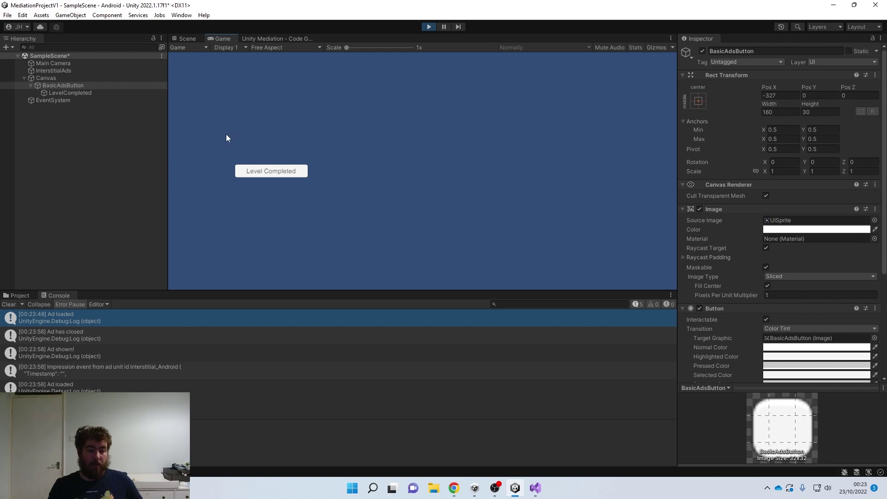
{"action": "left_click", "coordinate": [120, 387]}
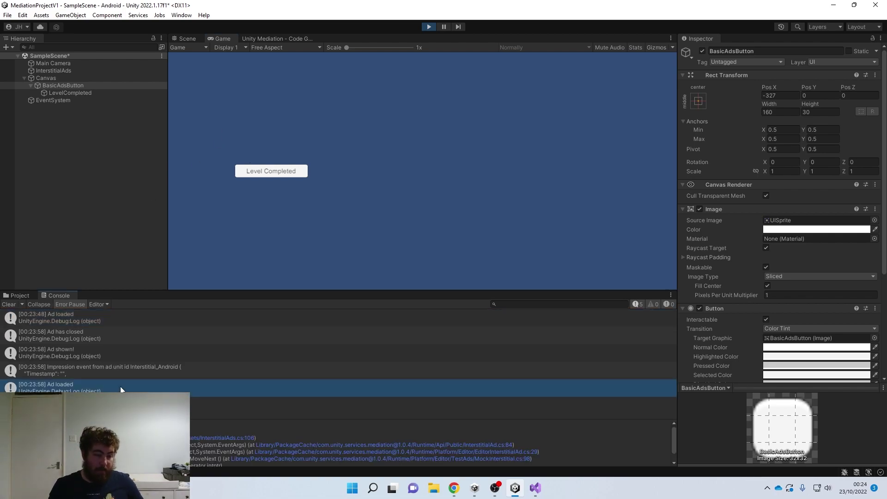
{"action": "left_click", "coordinate": [278, 169]}
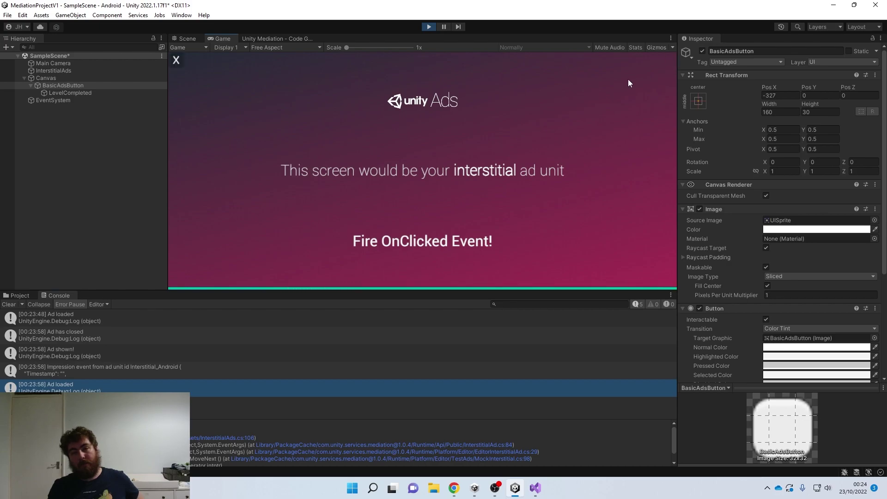
{"action": "left_click", "coordinate": [178, 61]}
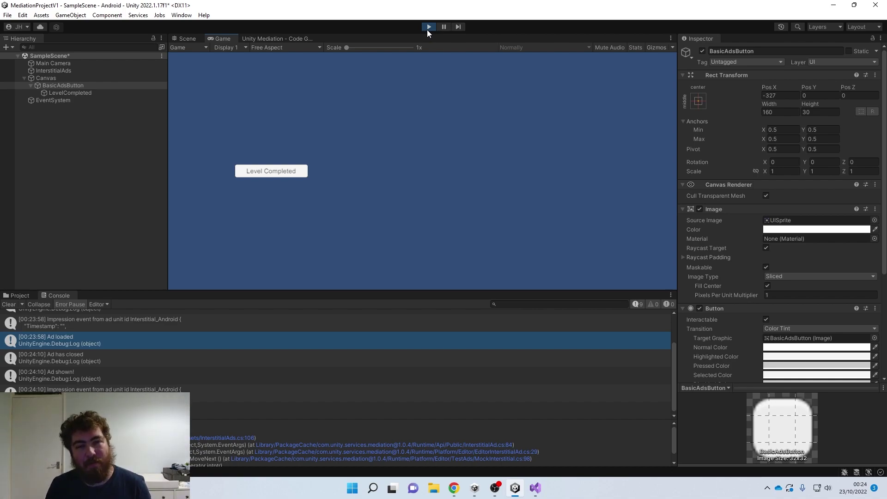
{"action": "left_click", "coordinate": [428, 28]}
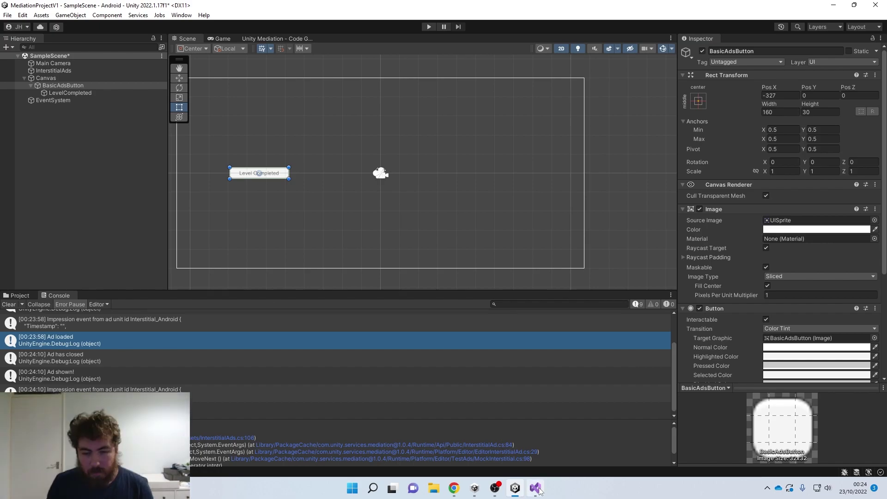
- Generate the Unity Mediation code for the REWARDED, Rewarded_Android ad unit and copy the snippet
{"action": "mouse_move", "coordinate": [515, 487]}
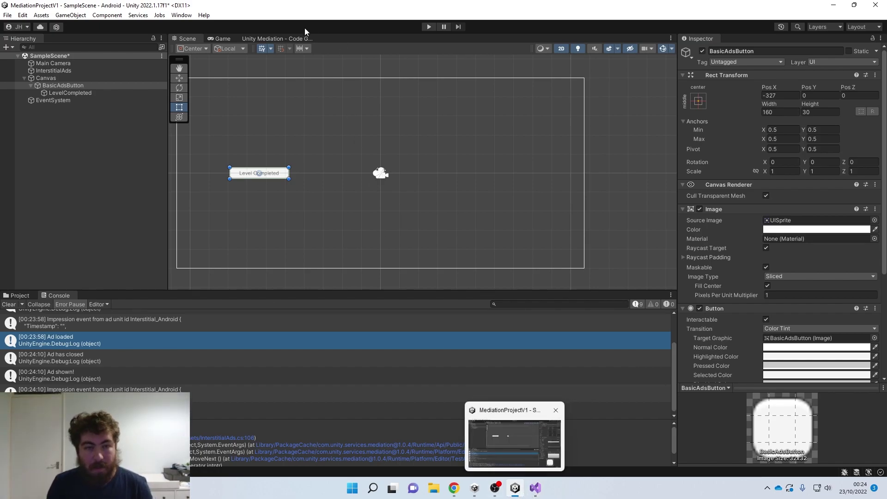
{"action": "left_click", "coordinate": [284, 36]}
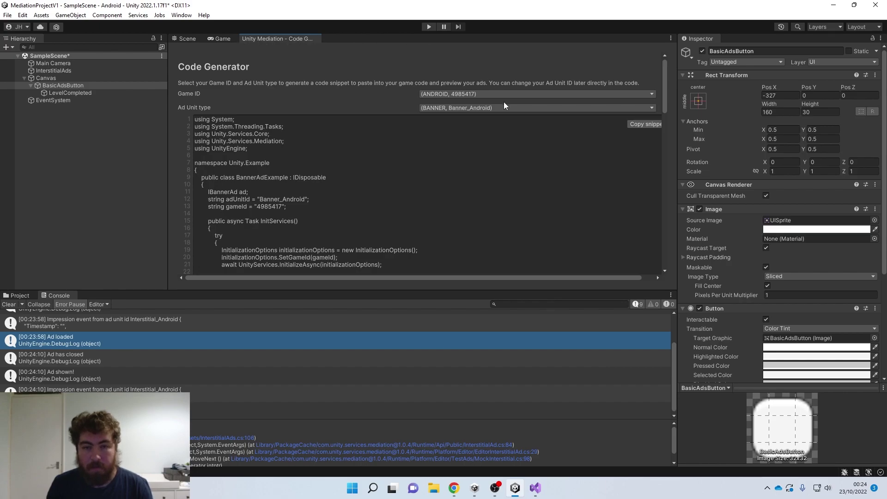
{"action": "left_click", "coordinate": [504, 107]}
{"action": "left_click", "coordinate": [491, 138]}
{"action": "left_click", "coordinate": [647, 123]}
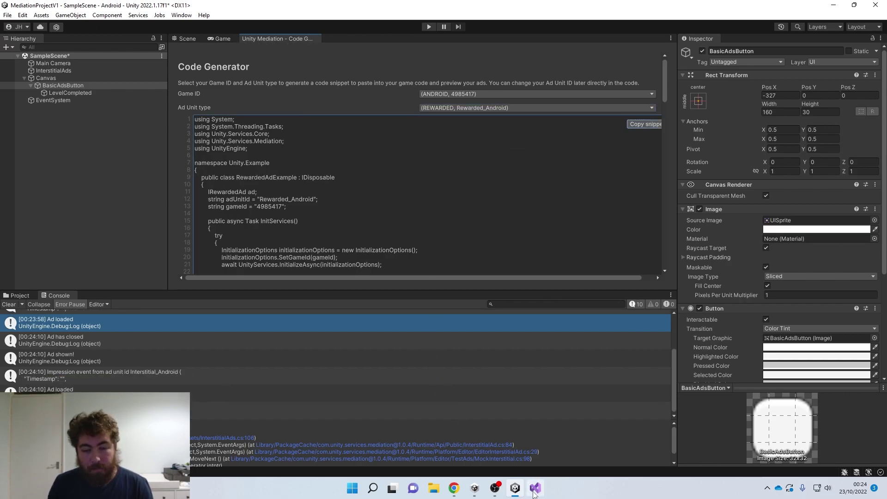
{"action": "left_click", "coordinate": [535, 489]}
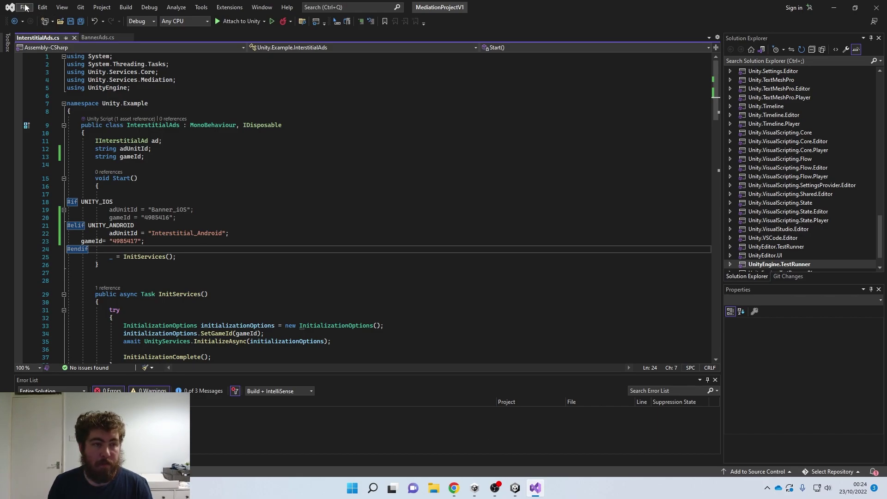
{"action": "left_click", "coordinate": [515, 488]}
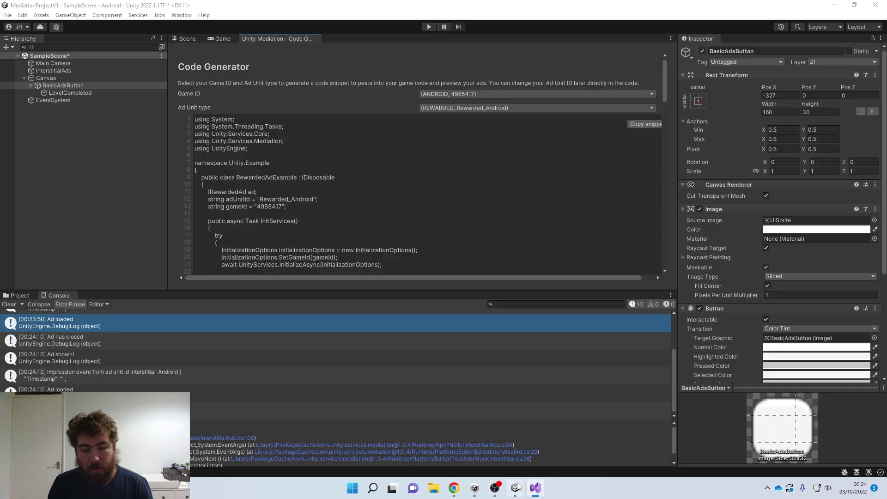
- Create an empty game object named RewardedAds at the root of SampleScene
{"action": "right_click", "coordinate": [60, 193]}
{"action": "left_click", "coordinate": [124, 238]}
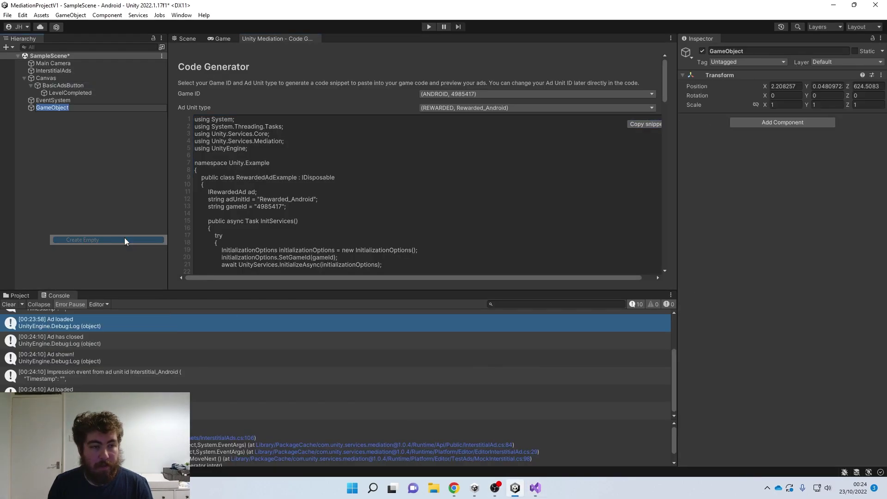
{"action": "type", "text": "R"}
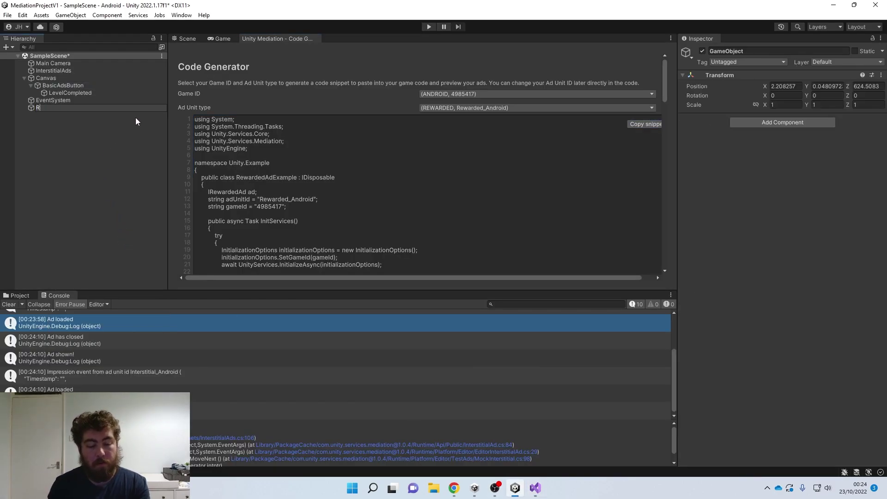
{"action": "type", "text": "ewardedAds"}
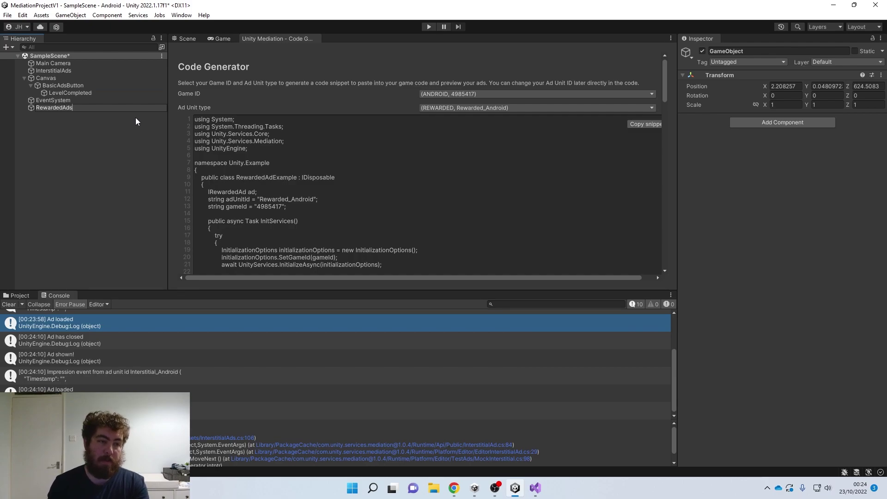
{"action": "key", "text": "Return"}
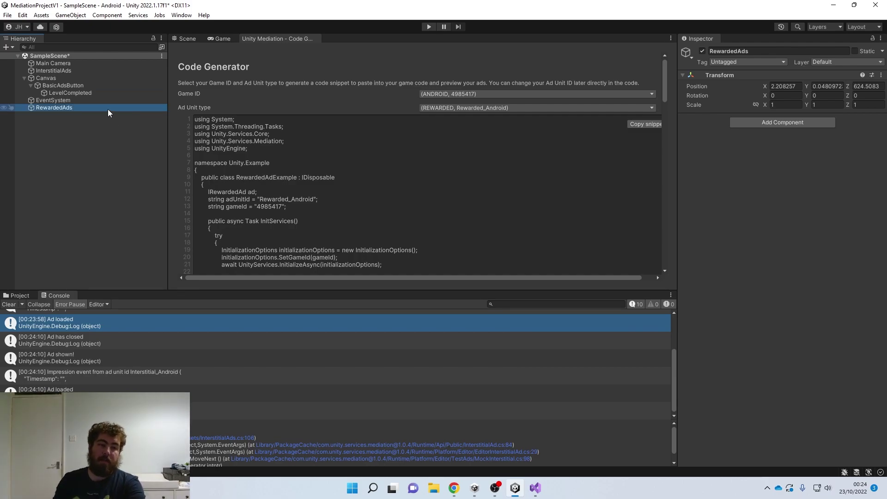
{"action": "left_click", "coordinate": [19, 295]}
{"action": "right_click", "coordinate": [371, 356]}
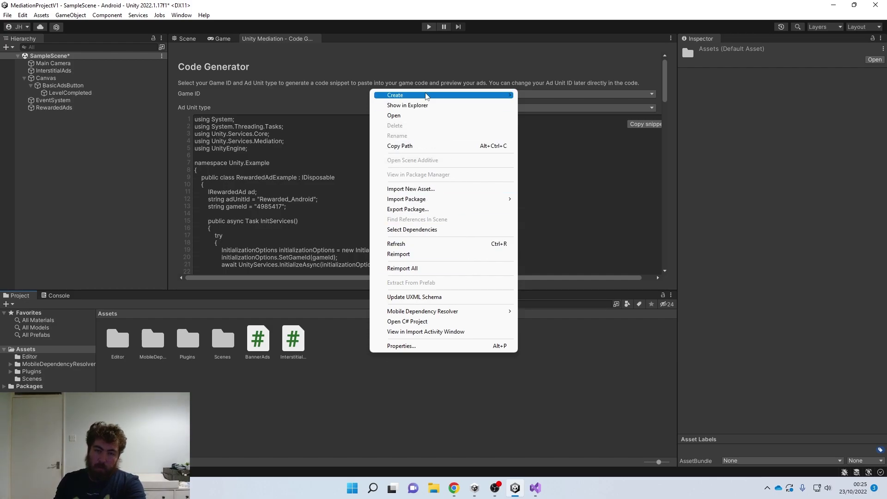
{"action": "mouse_move", "coordinate": [426, 96]}
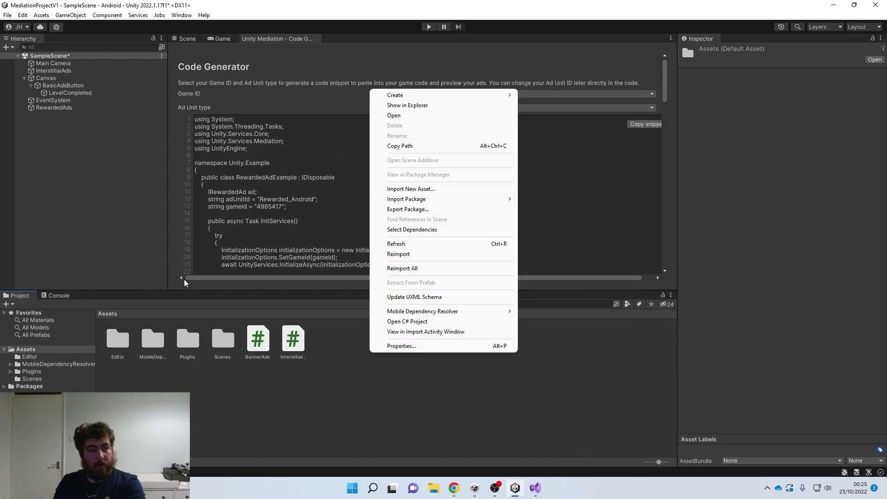
{"action": "left_click", "coordinate": [345, 386]}
- Create a new script named RewardedAds and add it as a component of the RewardedAds object
{"action": "left_click", "coordinate": [54, 107]}
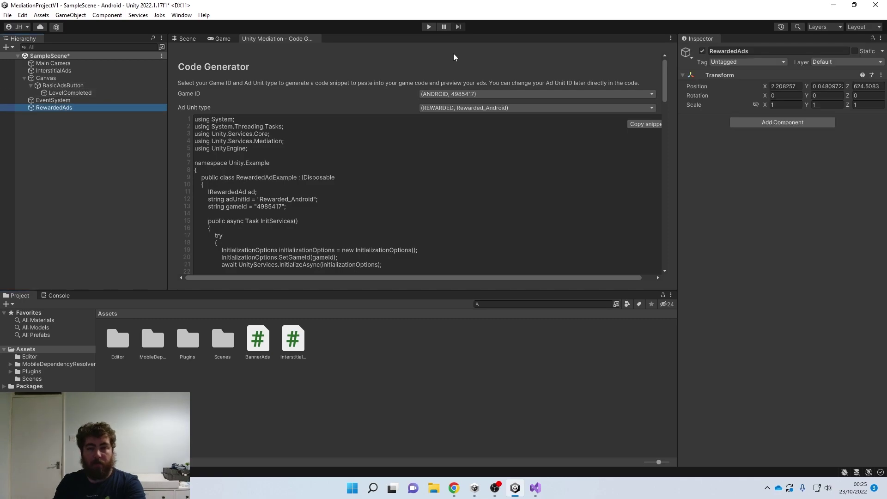
{"action": "left_click", "coordinate": [782, 122]}
{"action": "type", "text": "RewardedAds"}
{"action": "key", "text": "Return"}
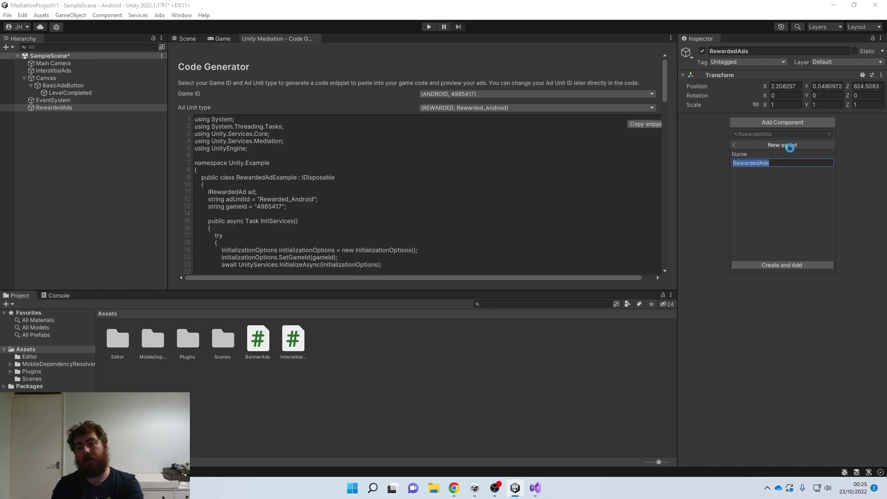
{"action": "key", "text": "Return"}
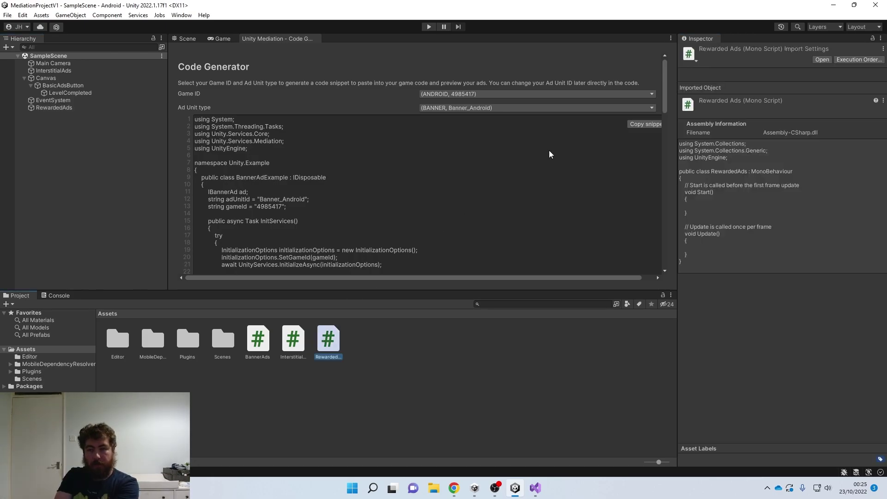
- In Visual Studio, replace the entire contents of RewardedAds.cs with the copied rewarded ad snippet
{"action": "key", "text": "ctrl+a"}
{"action": "key", "text": "ctrl+v"}
{"action": "scroll", "coordinate": [149, 112], "scroll_direction": "up", "scroll_amount": 20}
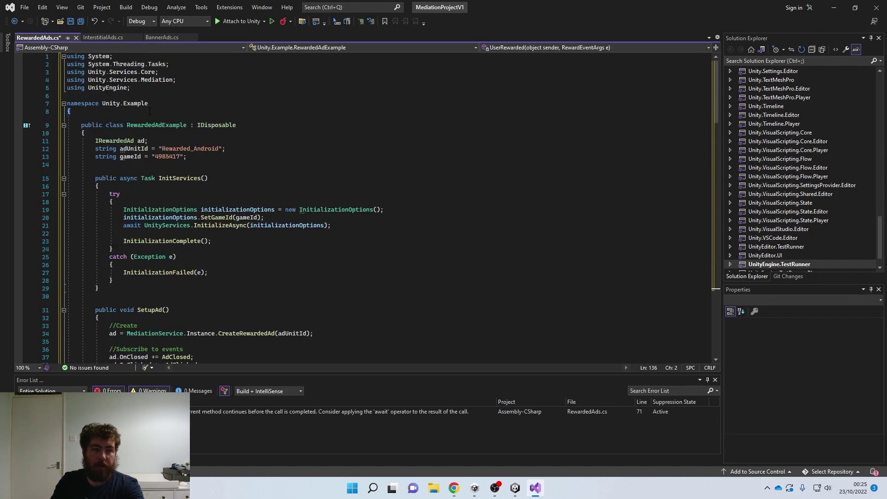
- Rename the RewardedAdExample class to RewardedAds and save the script
{"action": "left_click_drag", "start_coordinate": [186, 125], "coordinate": [162, 126]}
{"action": "type", "text": "s"}
{"action": "left_click", "coordinate": [144, 126]}
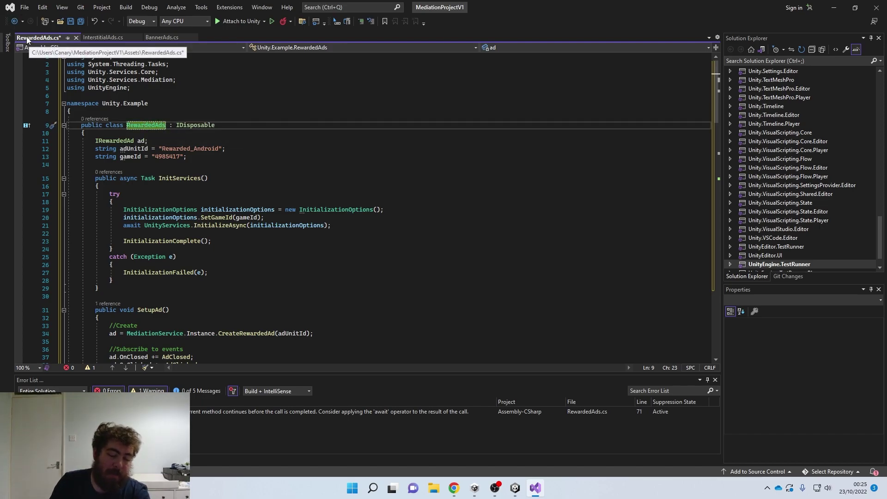
{"action": "key", "text": "ctrl+s"}
- Make the RewardedAds class inherit from MonoBehaviour, listed before IDisposable
{"action": "left_click", "coordinate": [176, 126]}
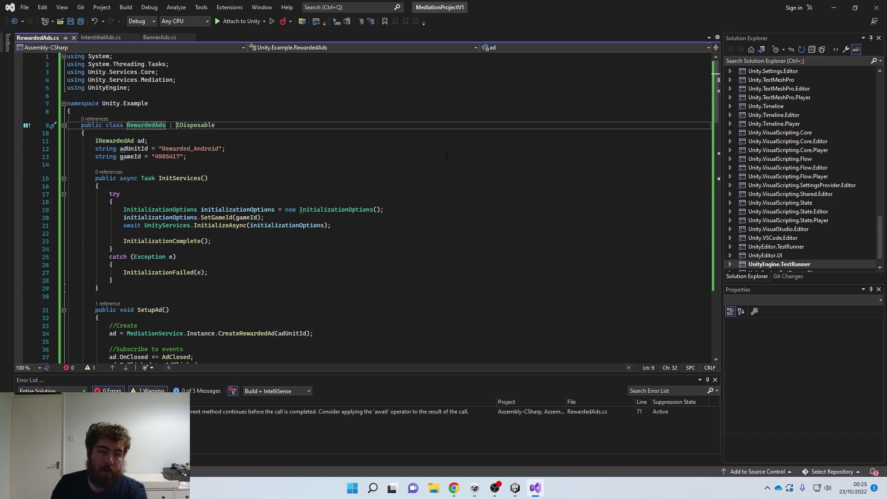
{"action": "type", "text": "Mono"}
{"action": "type", "text": "script"}
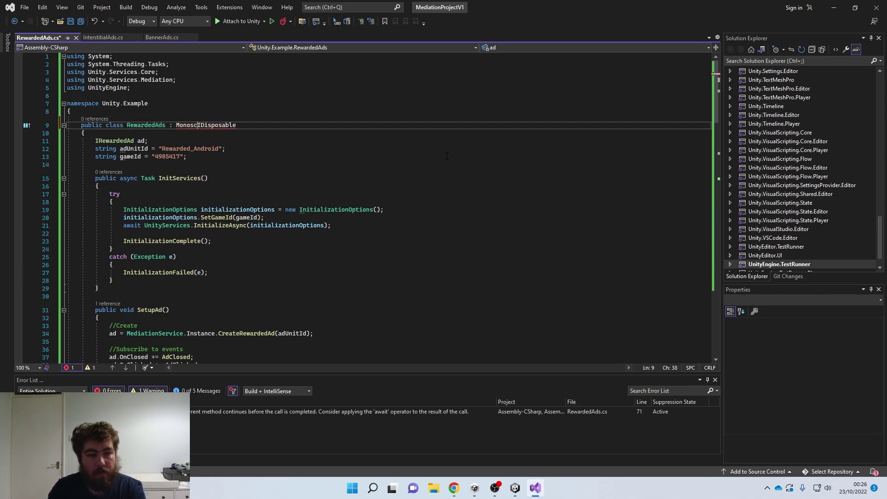
{"action": "type", "text": ","}
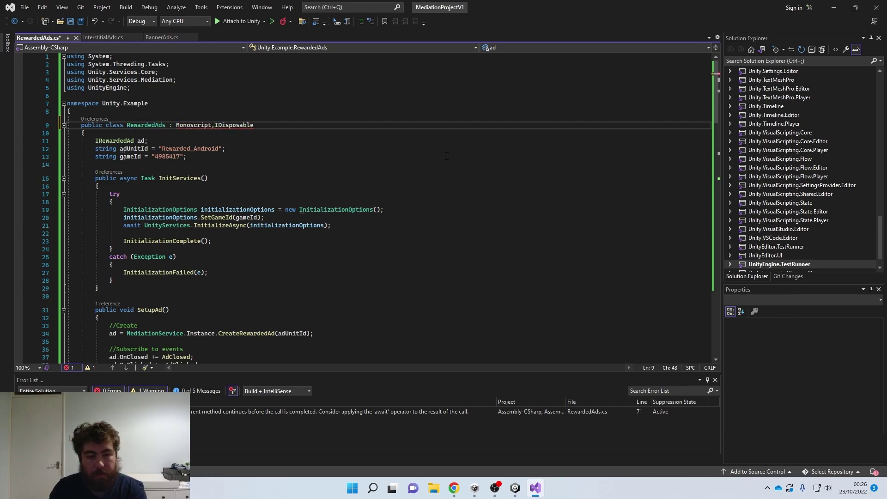
{"action": "double_click", "coordinate": [192, 125]}
{"action": "type", "text": "Mono"}
{"action": "key", "text": "Down"}
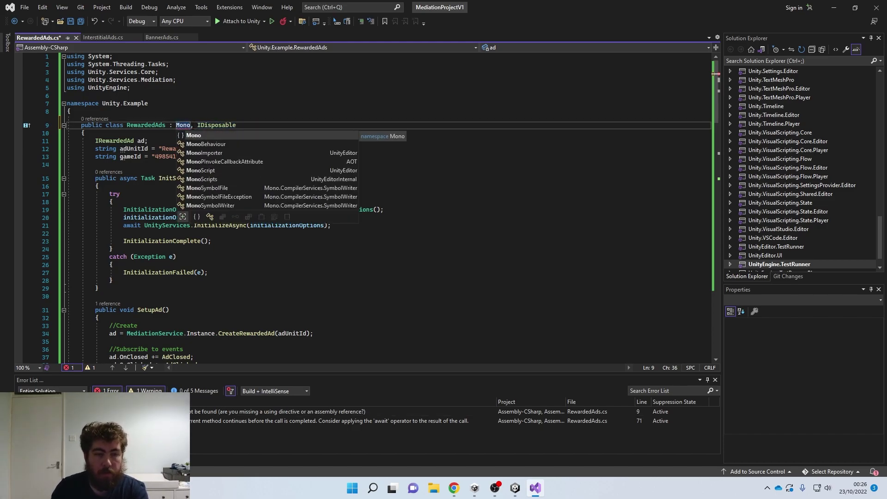
{"action": "key", "text": "Tab"}
- Add an empty void Start() method with braces between the gameId field and InitServices, and save the script
{"action": "left_click", "coordinate": [164, 166]}
{"action": "key", "text": "Return"}
{"action": "key", "text": "Return"}
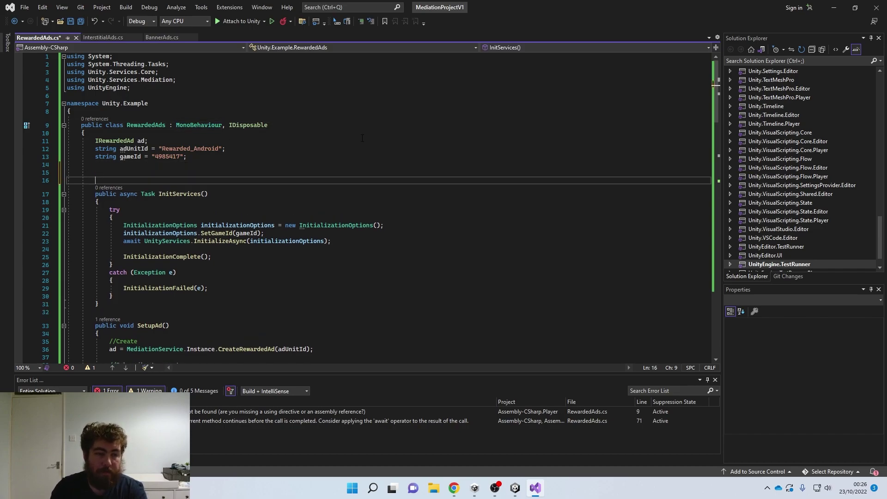
{"action": "key", "text": "Up"}
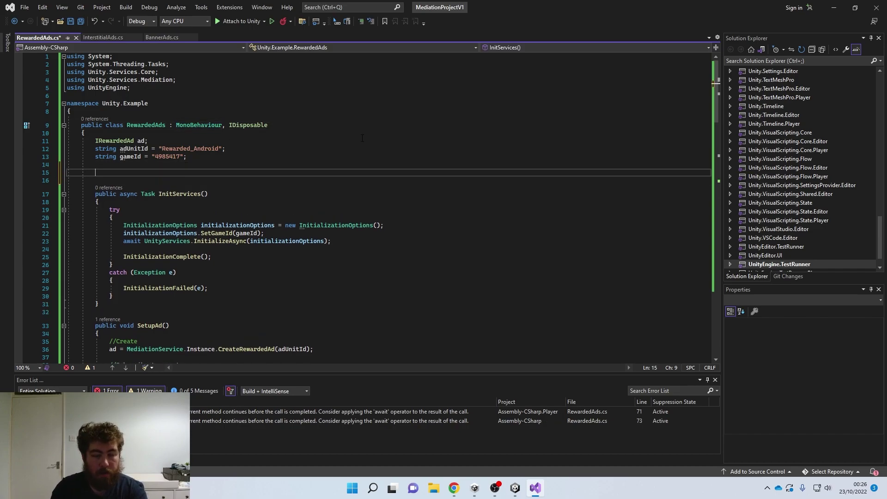
{"action": "type", "text": "vo"}
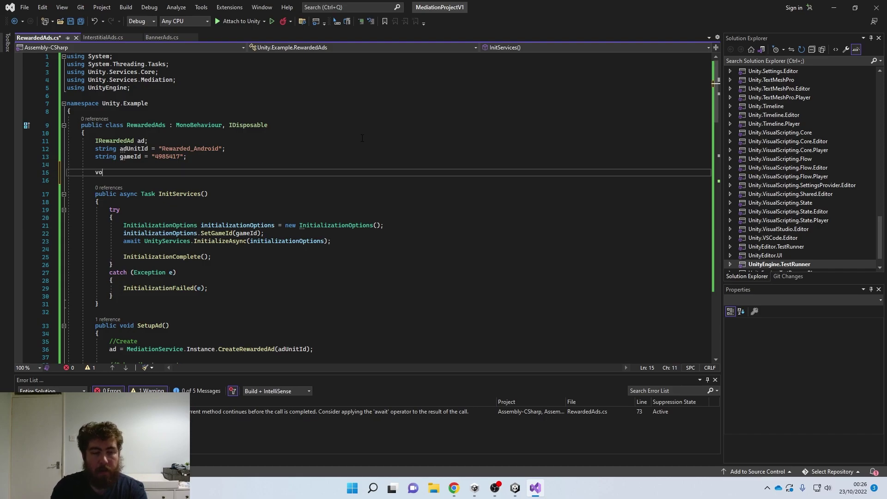
{"action": "type", "text": "id S"}
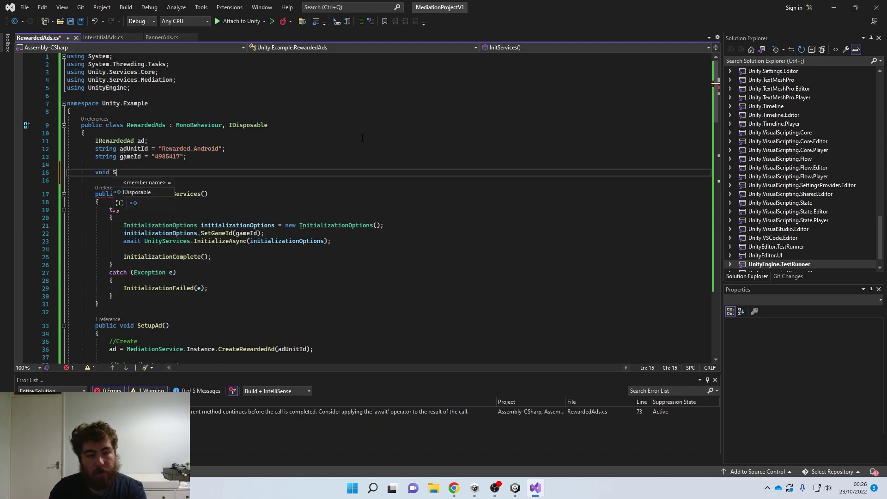
{"action": "type", "text": "tart()"}
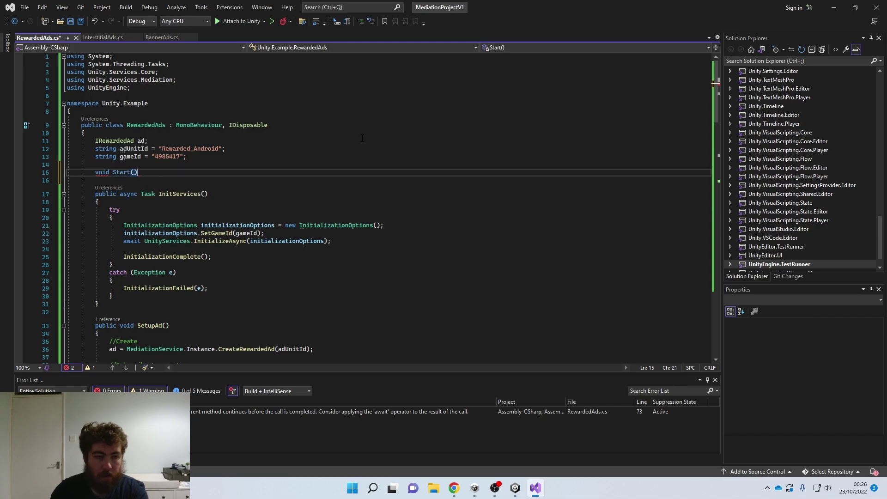
{"action": "type", "text": "{"}
{"action": "key", "text": "Return"}
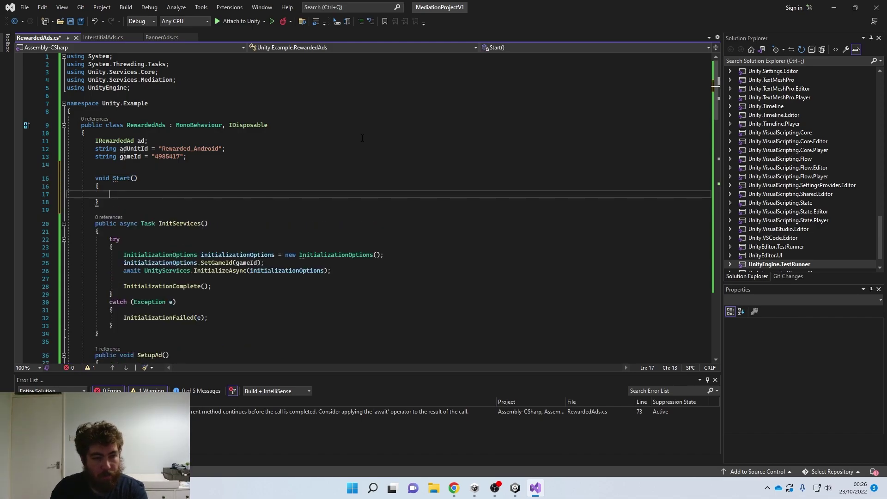
{"action": "key", "text": "ctrl+s"}
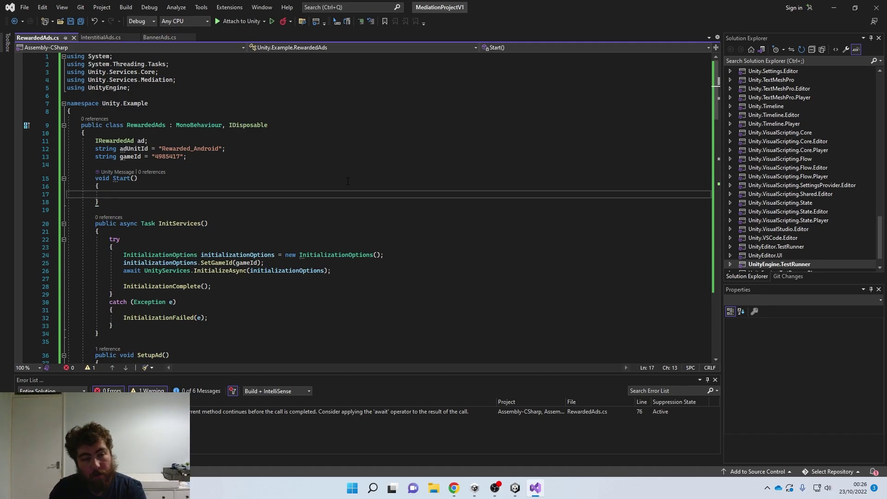
- Inside the Start method, call InitServices() with its returned task assigned to a discard (_ = InitServices();)
{"action": "type", "text": "_ = "}
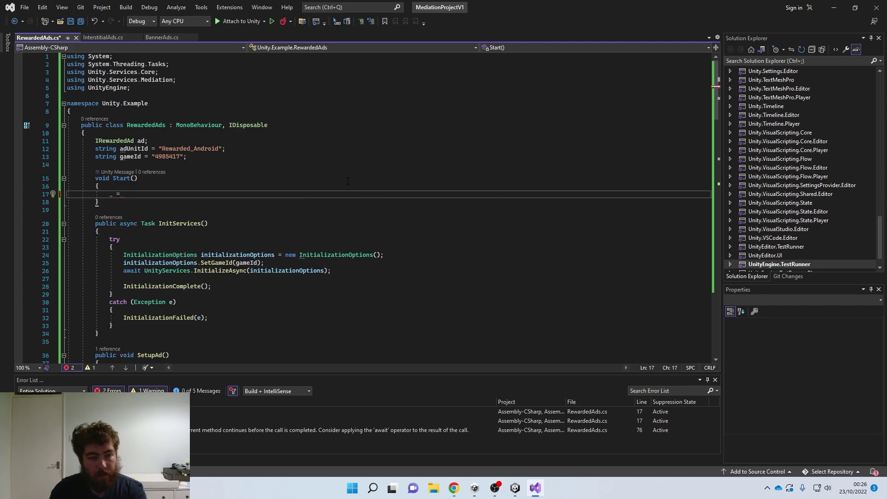
{"action": "type", "text": "Ini"}
{"action": "key", "text": "Tab"}
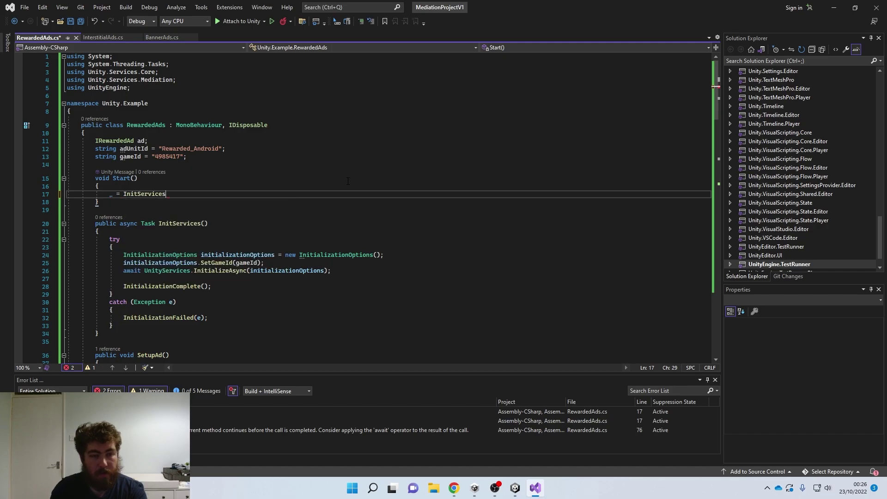
{"action": "type", "text": "();"}
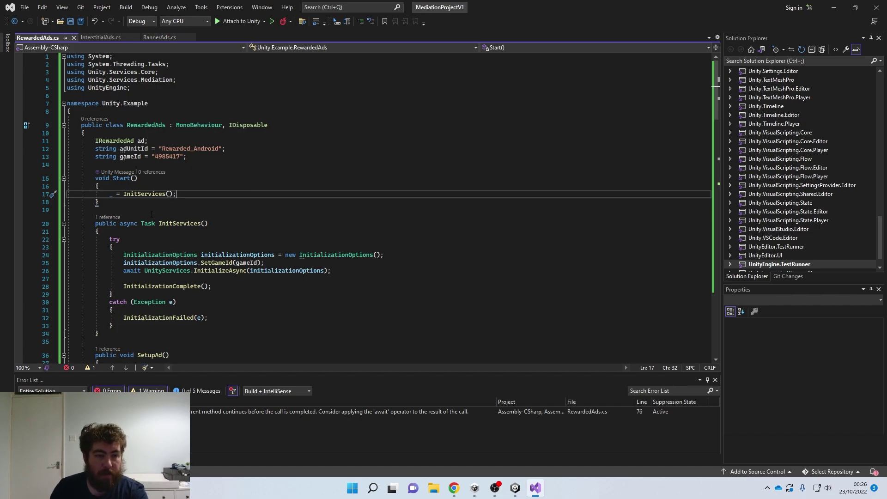
{"action": "left_click_drag", "start_coordinate": [110, 195], "coordinate": [120, 194]}
{"action": "key", "text": "BackSpace"}
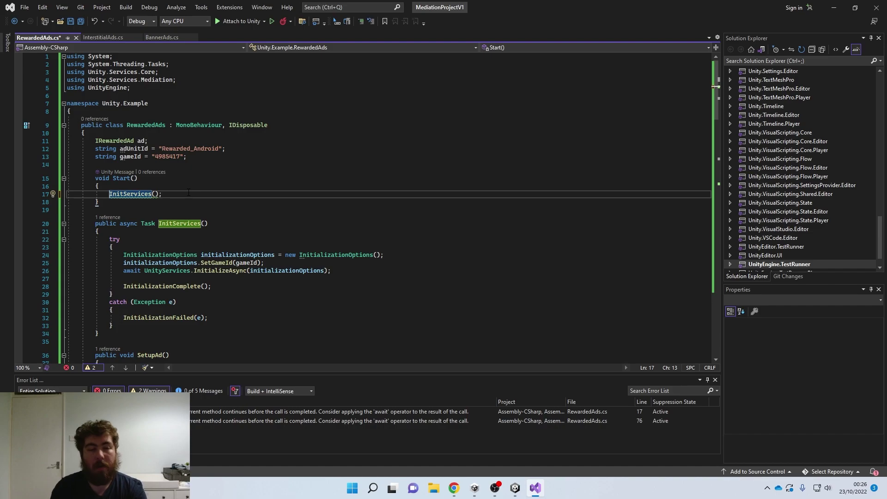
{"action": "key", "text": "ctrl+z"}
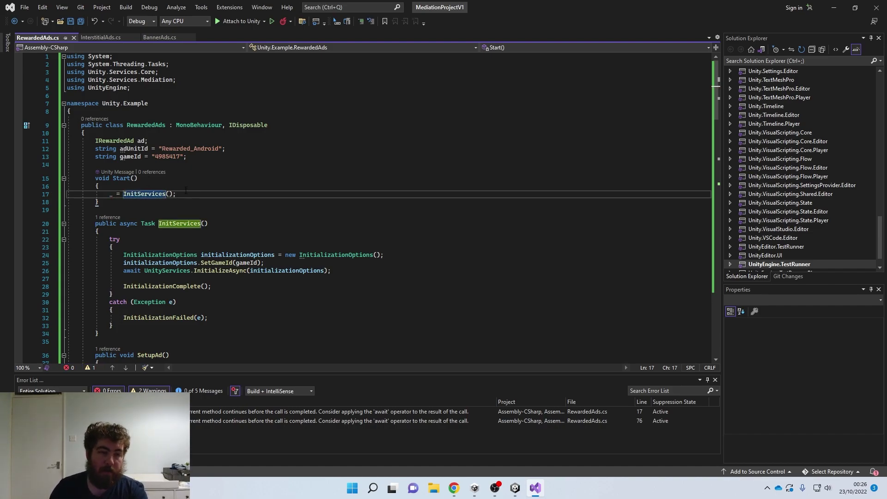
- In the InitializationComplete method, assign the LoadAd() call to a discard so it reads _ = LoadAd();
{"action": "scroll", "coordinate": [189, 192], "scroll_direction": "down", "scroll_amount": 15}
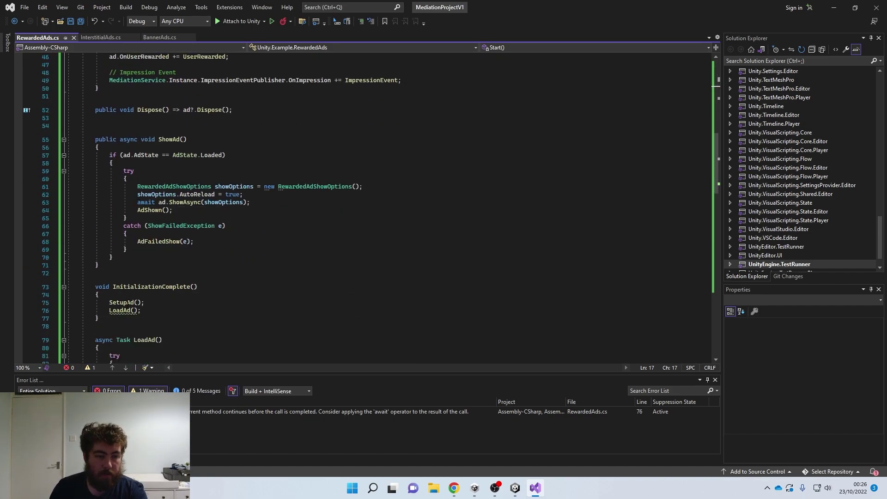
{"action": "double_click", "coordinate": [329, 411]}
{"action": "type", "text": "_ ="}
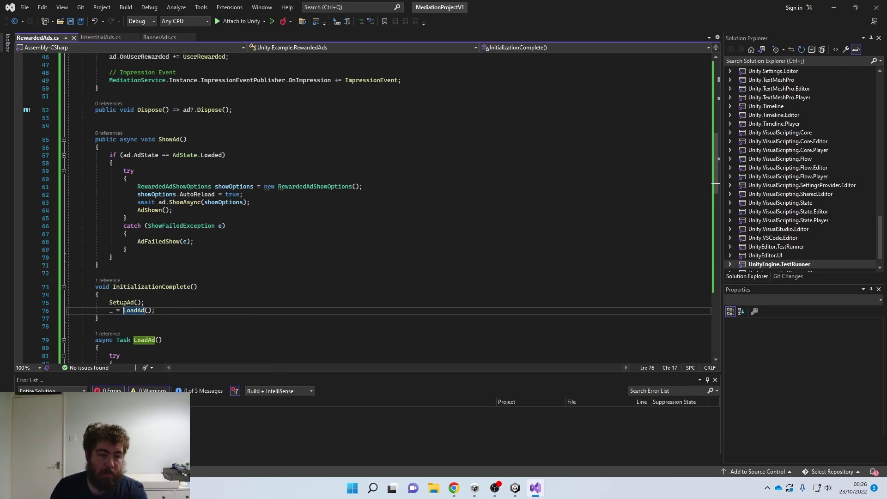
- Assign adUnitId and gameId in Start instead of at declaration: Rewarded_IOS and 4985416 under #if UNITY_IOS, Rewarded_Android and 4985417 under #elif UNITY_ANDROID, ending with #endif
{"action": "scroll", "coordinate": [205, 268], "scroll_direction": "up", "scroll_amount": 14}
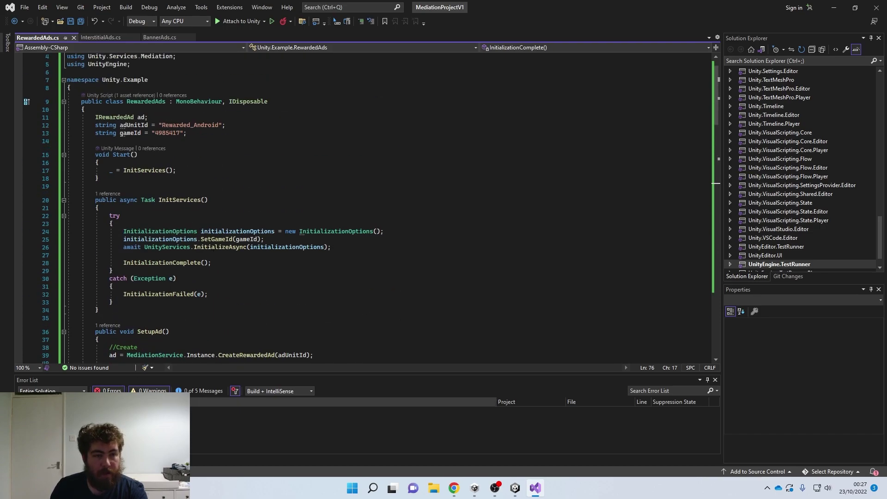
{"action": "left_click", "coordinate": [159, 164]}
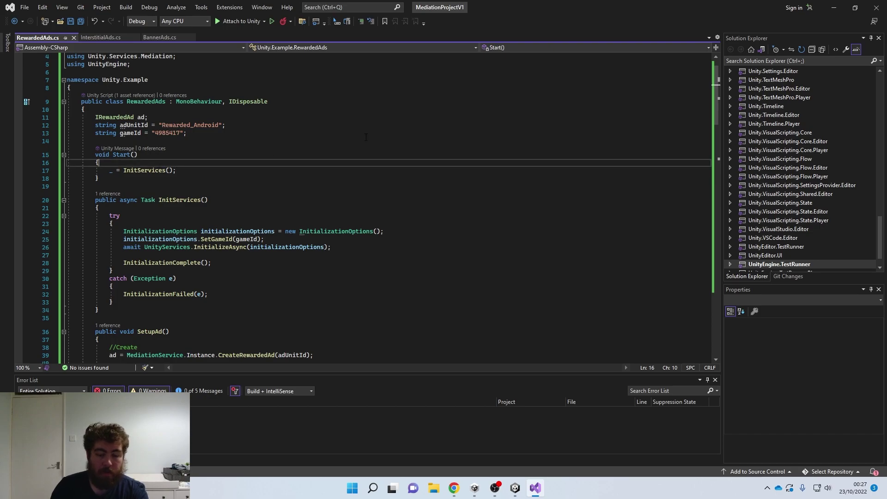
{"action": "key", "text": "Return"}
{"action": "key", "text": "Return"}
{"action": "type", "text": "#endif"}
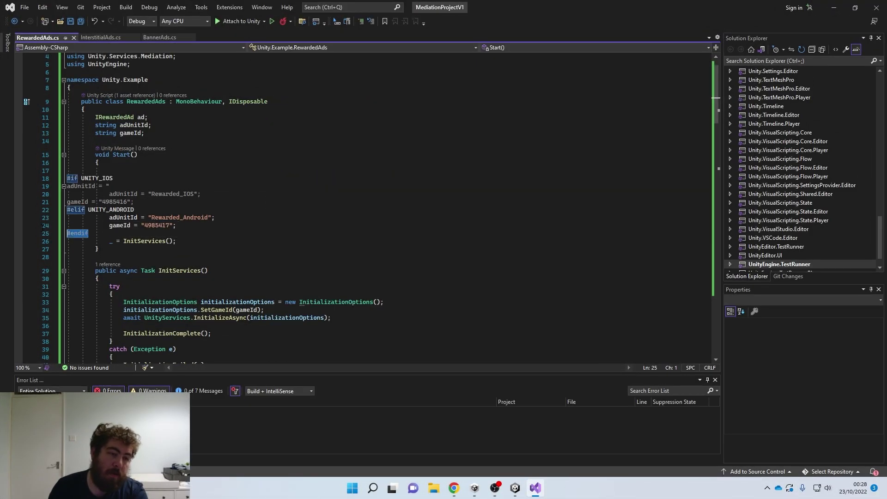
- Indent the whole #if UNITY_IOS to #endif block in Start by two levels and save the script
{"action": "left_click_drag", "start_coordinate": [87, 233], "coordinate": [7, 179]}
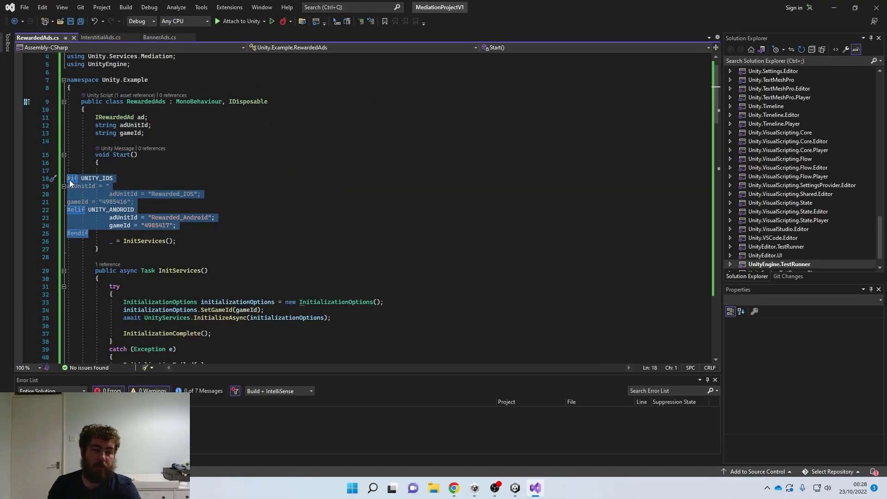
{"action": "key", "text": "Escape"}
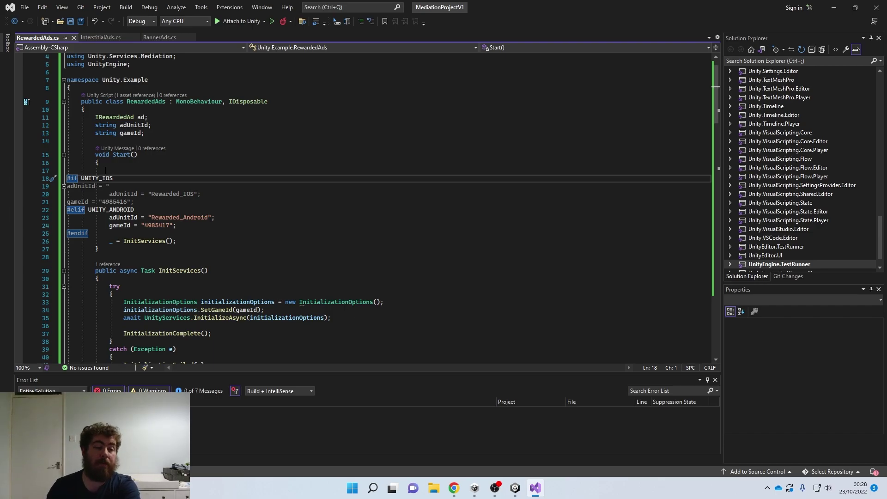
{"action": "left_click", "coordinate": [134, 236], "text": "shift"}
{"action": "key", "text": "Tab"}
{"action": "key", "text": "Tab"}
{"action": "left_click", "coordinate": [284, 260]}
{"action": "key", "text": "ctrl+s"}
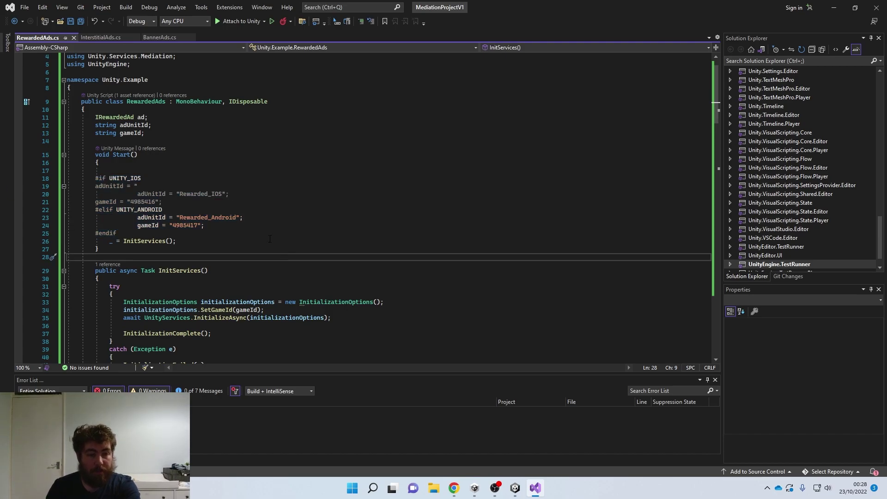